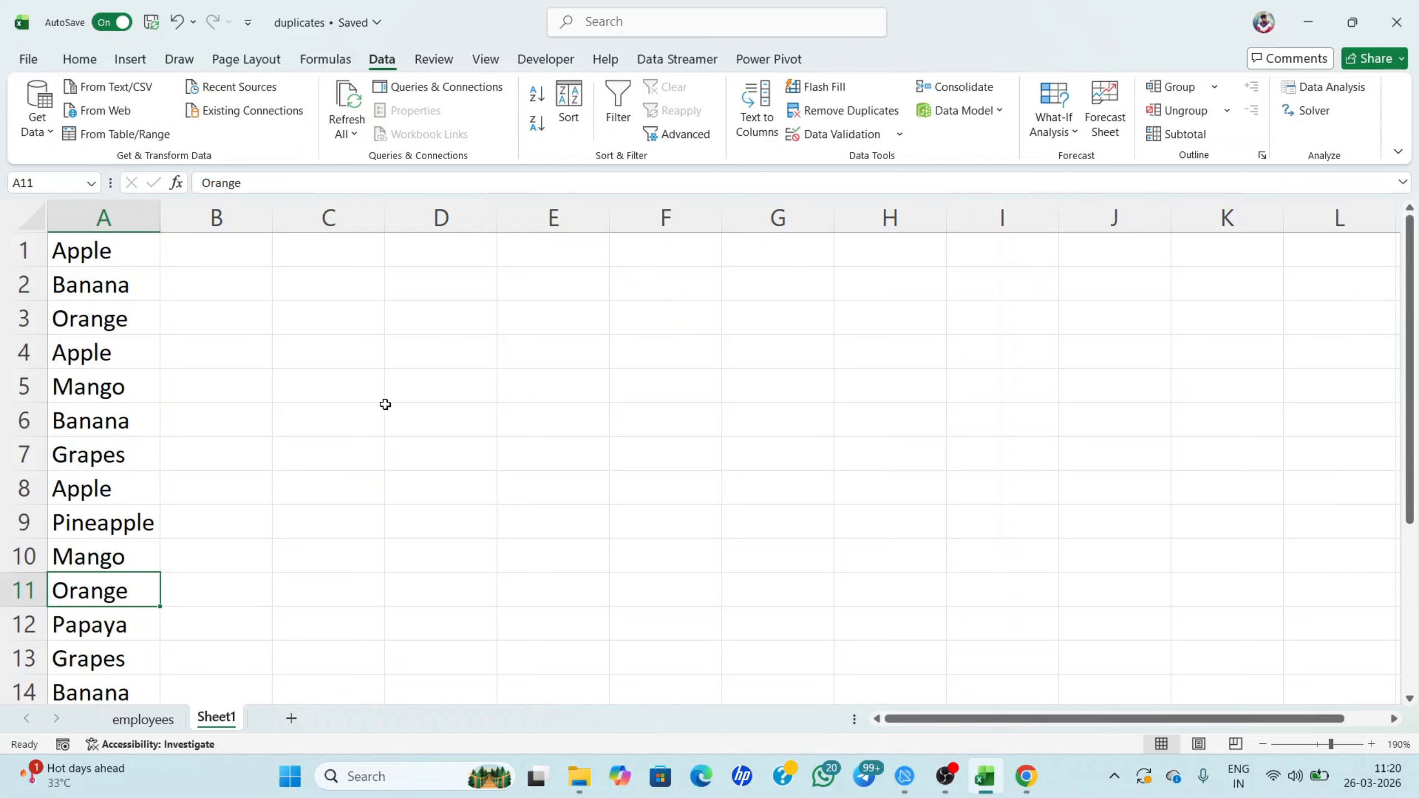
# Examine the fruit list in column A of Sheet1 for names that occur more than once
pyautogui.scroll(3, 386, 404)
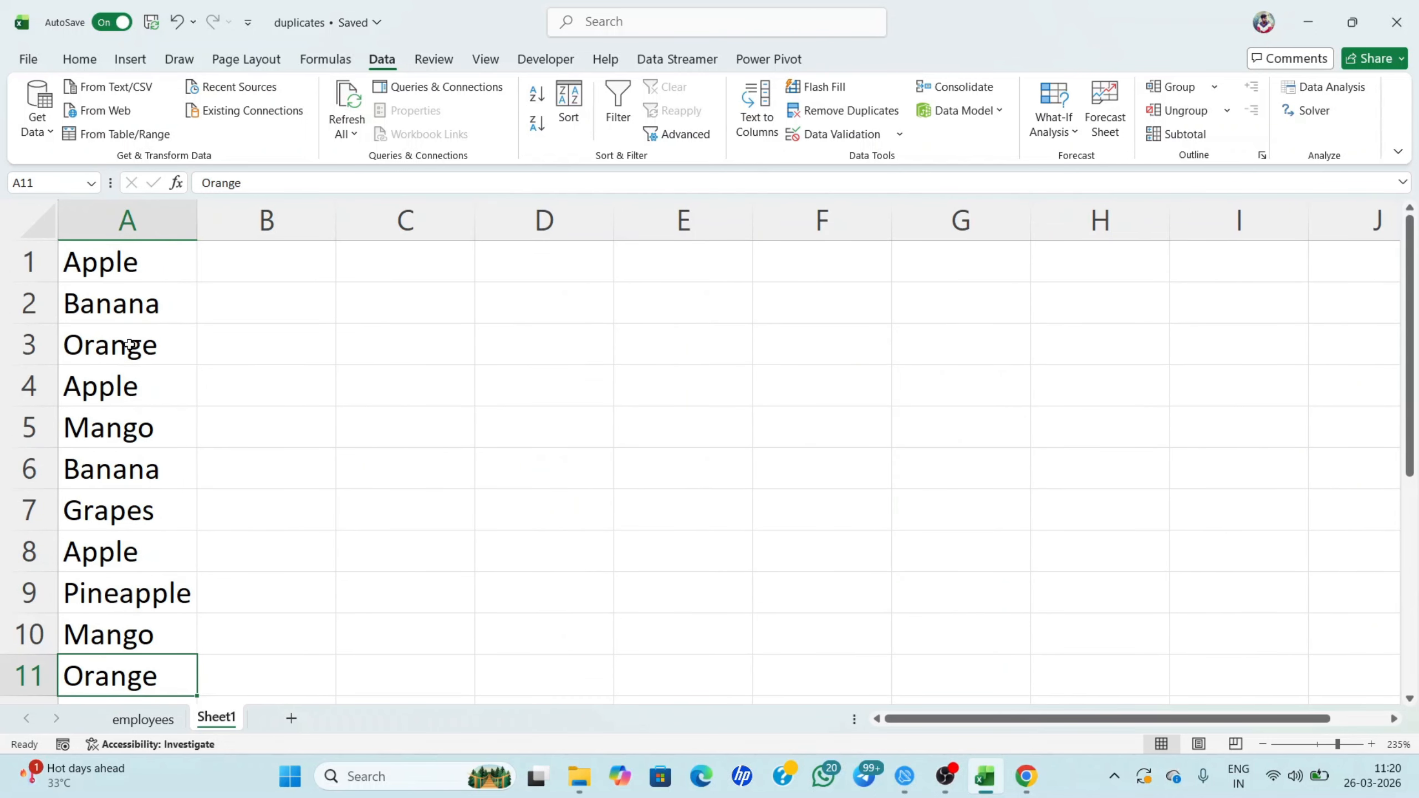
pyautogui.moveTo(120, 259); pyautogui.dragTo(89, 391)
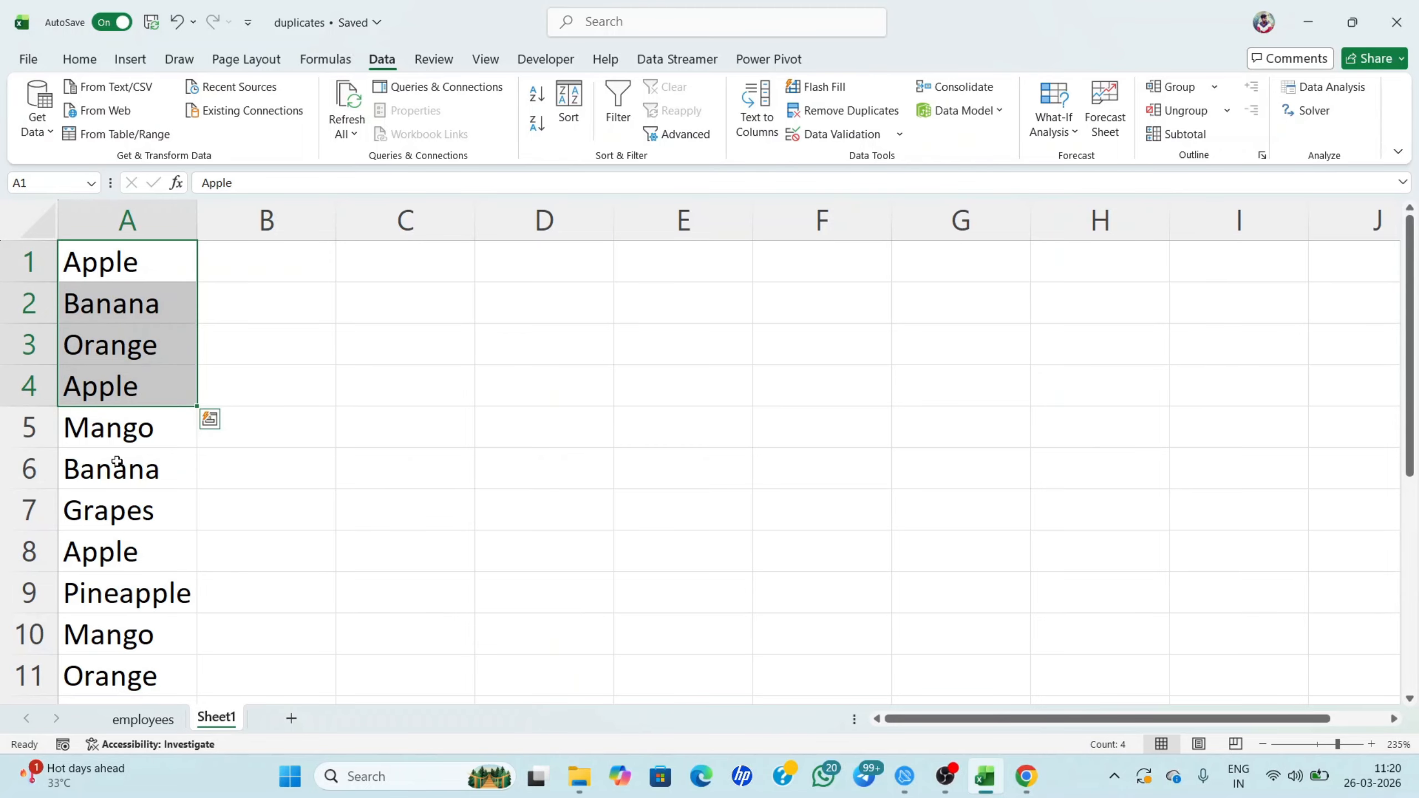
pyautogui.click(95, 274)
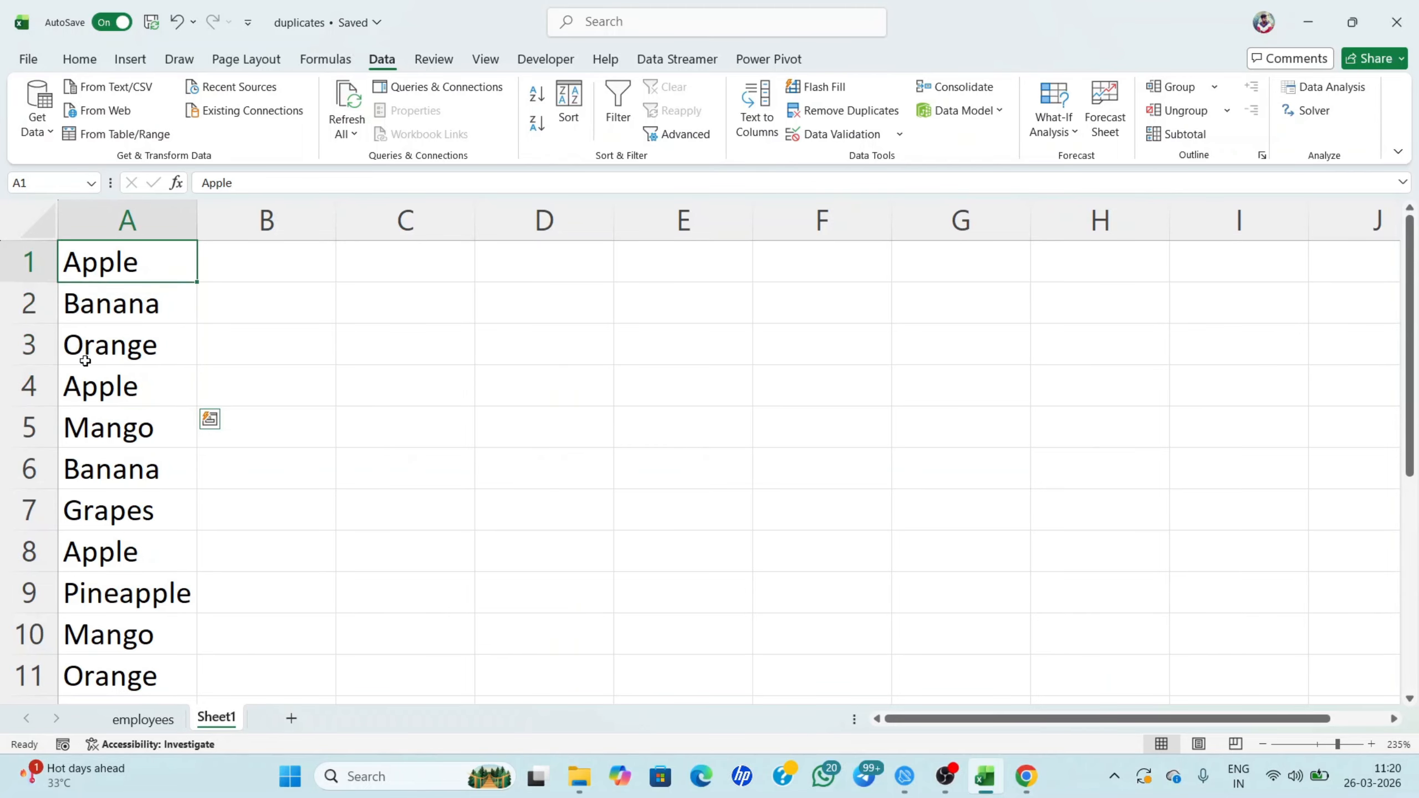
pyautogui.click(84, 383)
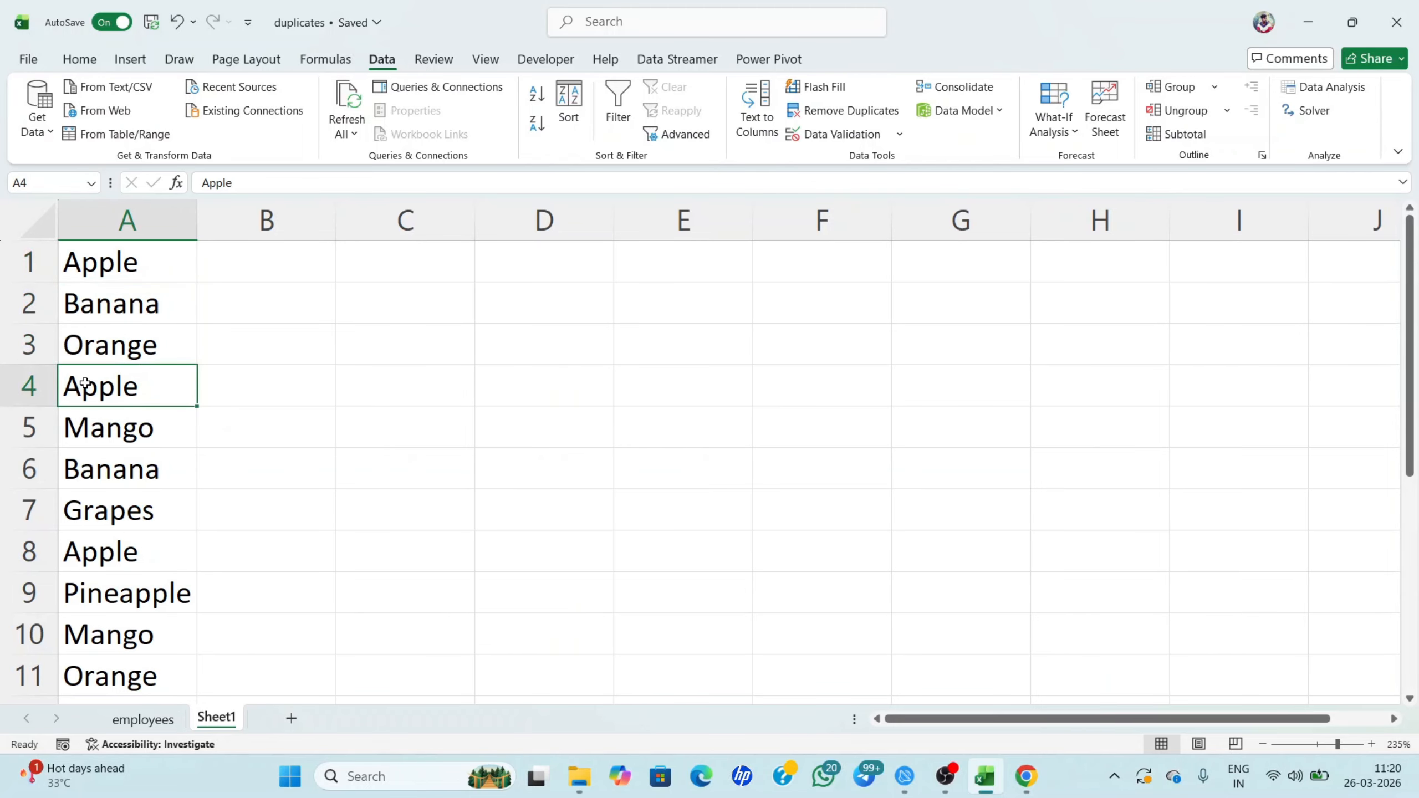
pyautogui.click(108, 469)
pyautogui.click(87, 330)
pyautogui.click(96, 303)
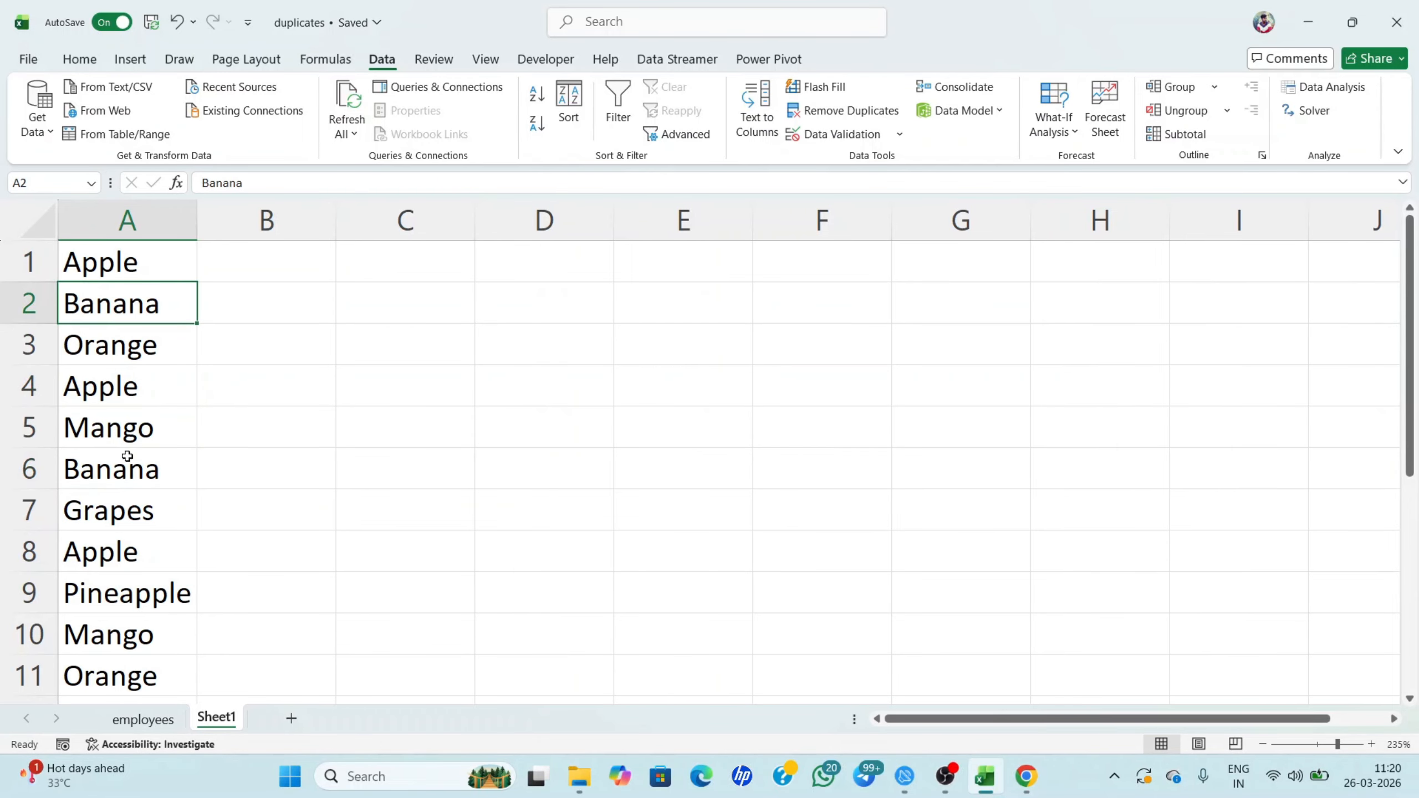
pyautogui.scroll(-1, 118, 559)
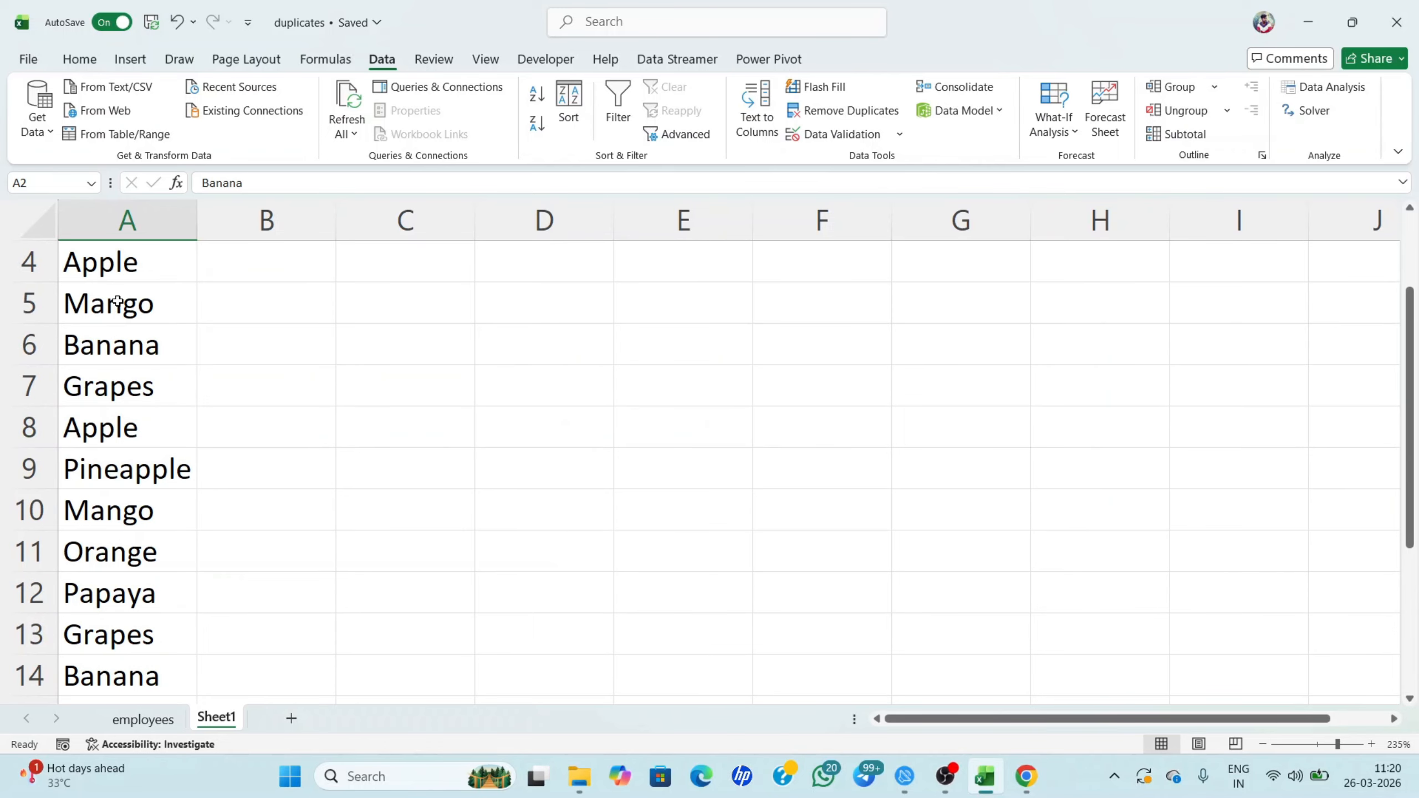
pyautogui.click(105, 430)
pyautogui.click(88, 354)
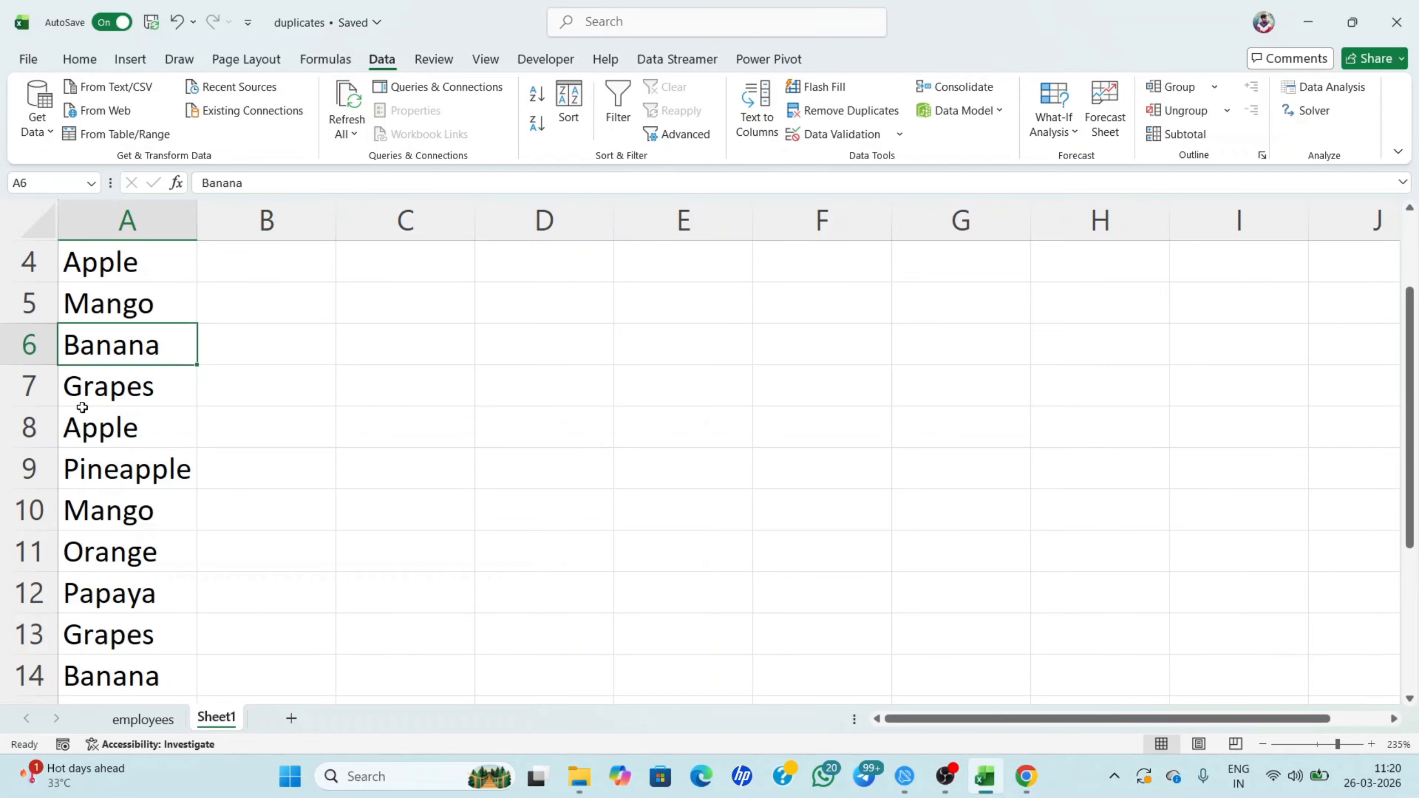
pyautogui.click(94, 512)
pyautogui.scroll(1, 94, 455)
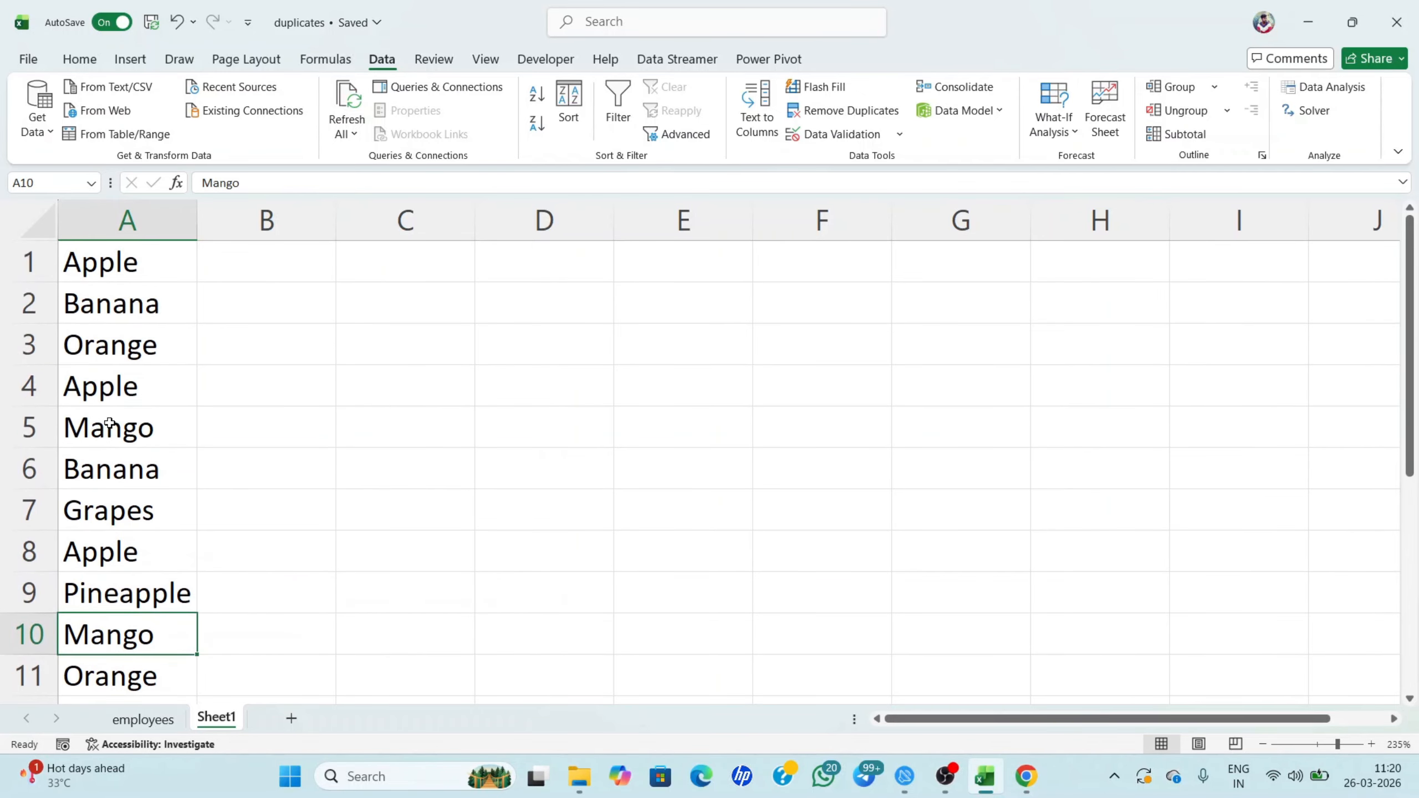
pyautogui.scroll(-7, 171, 418)
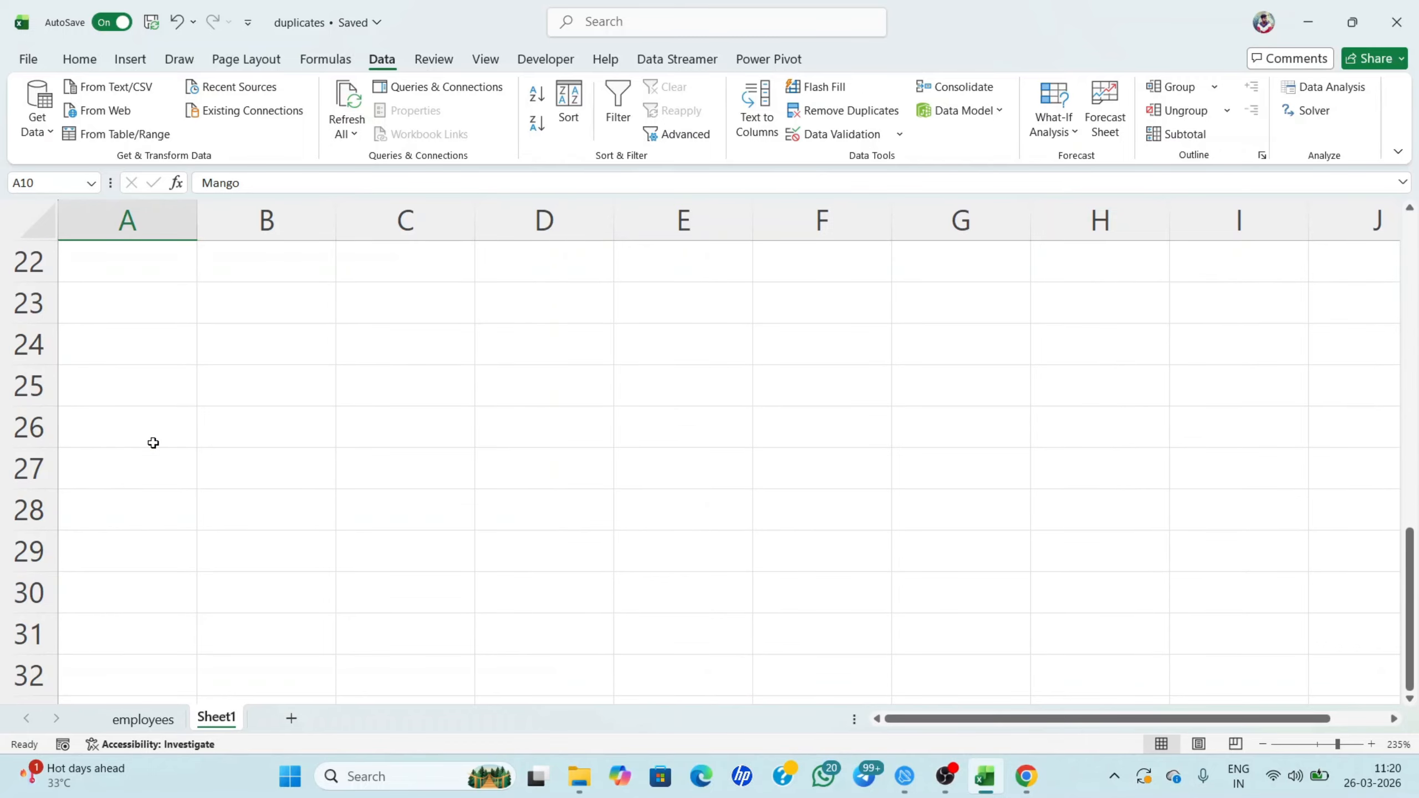
pyautogui.scroll(3, 153, 443)
pyautogui.scroll(3, 172, 458)
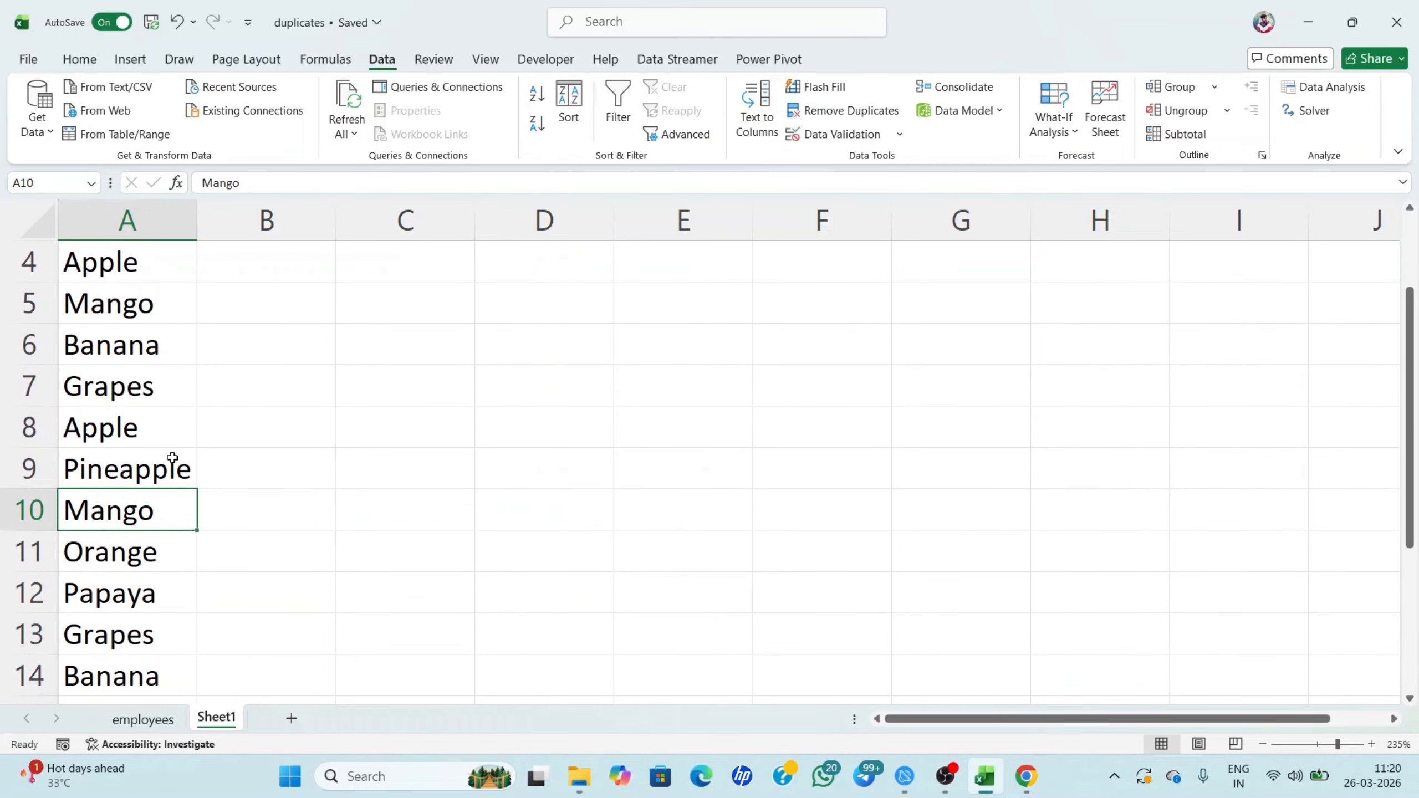
pyautogui.scroll(1, 172, 458)
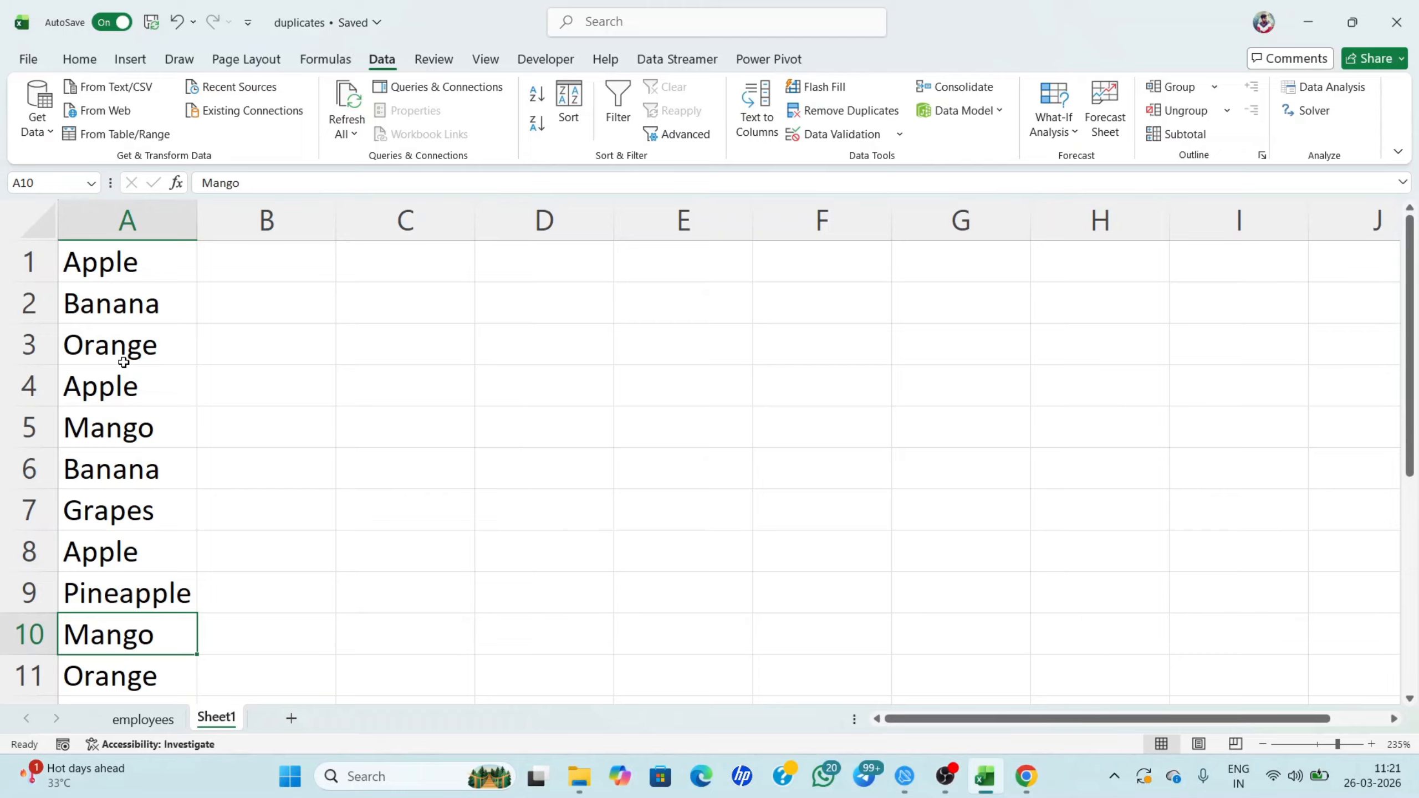
# Remove the duplicate values from the fruit list in A1:A20, treating the data as having no headers
pyautogui.click(128, 262)
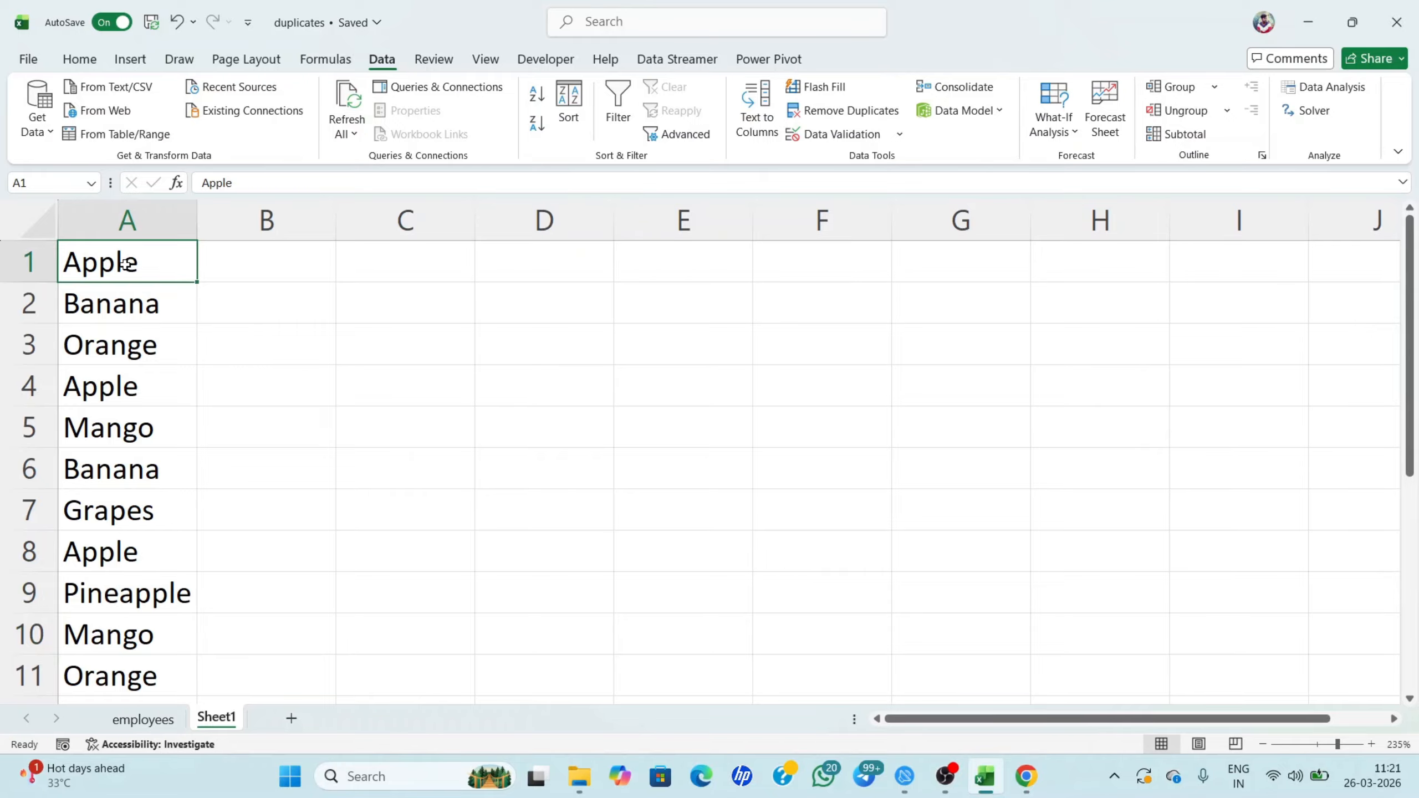
pyautogui.hotkey('ctrl', 'shift', 'Down')
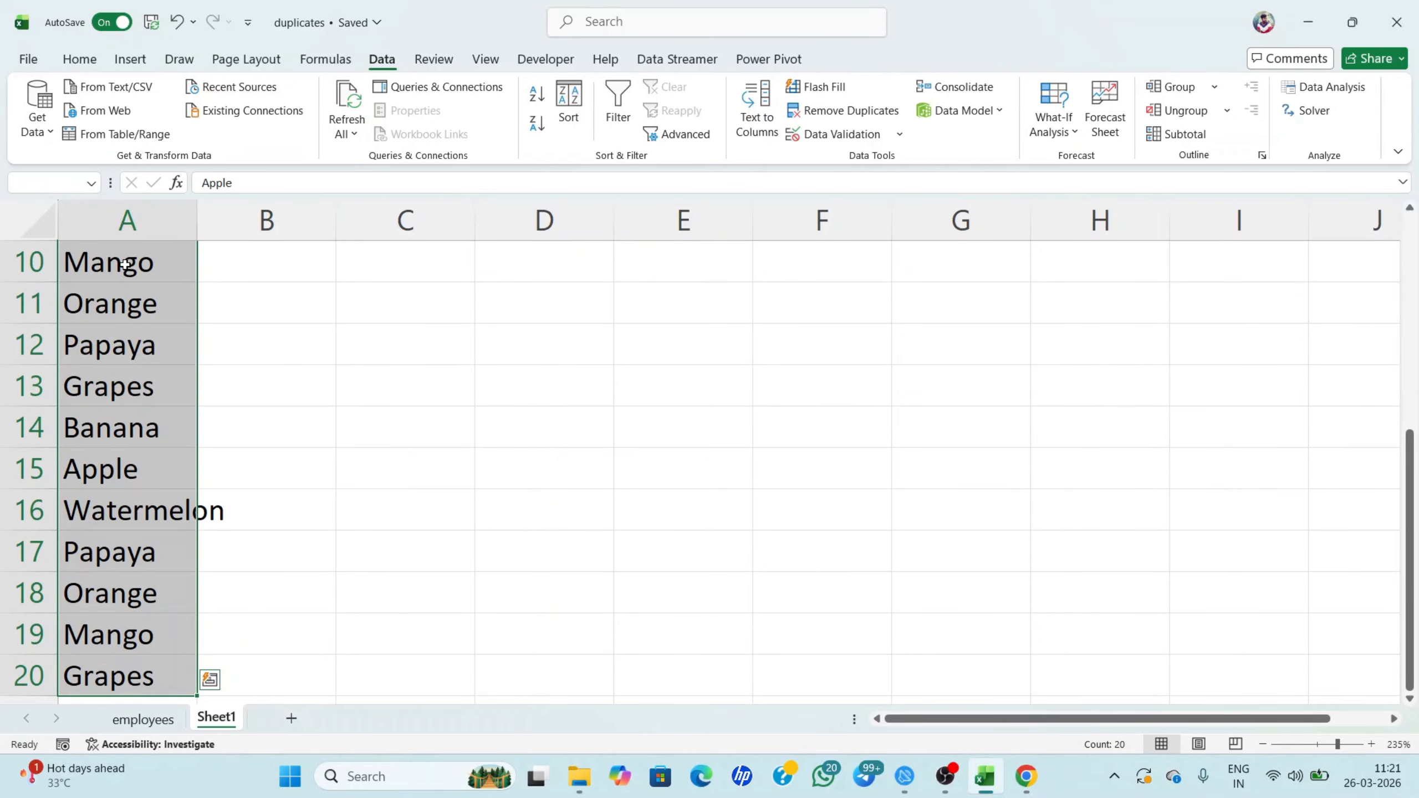
pyautogui.scroll(3, 202, 330)
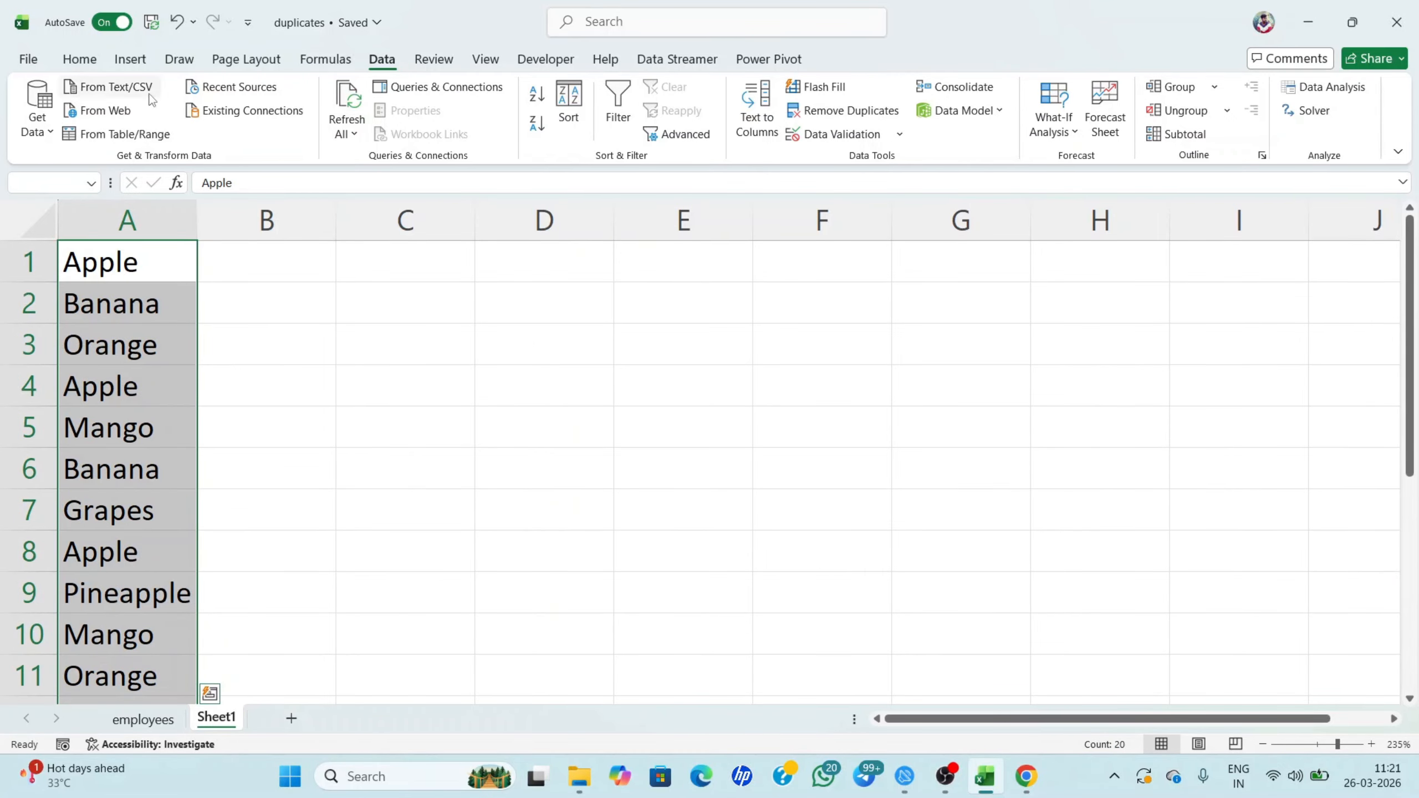
pyautogui.click(77, 60)
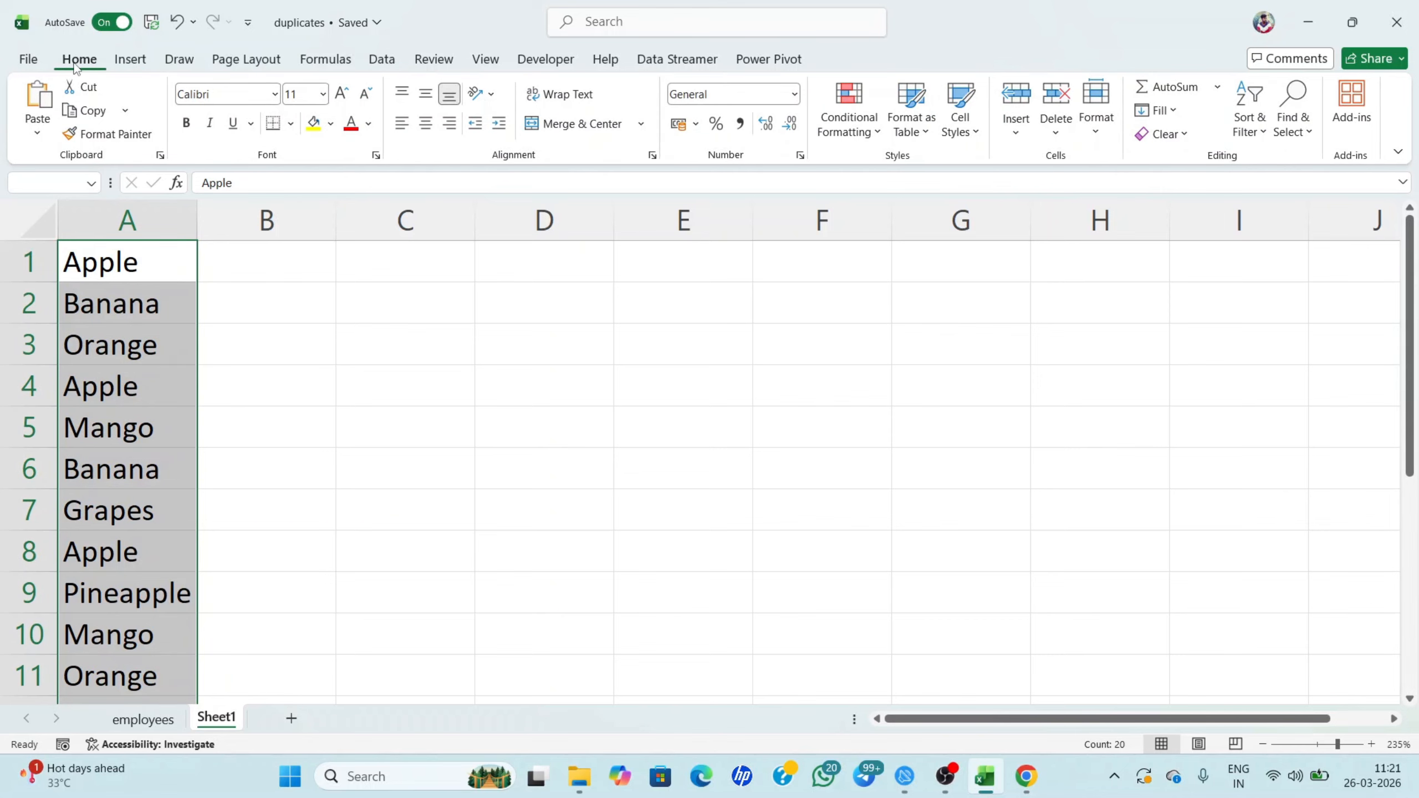
pyautogui.click(382, 59)
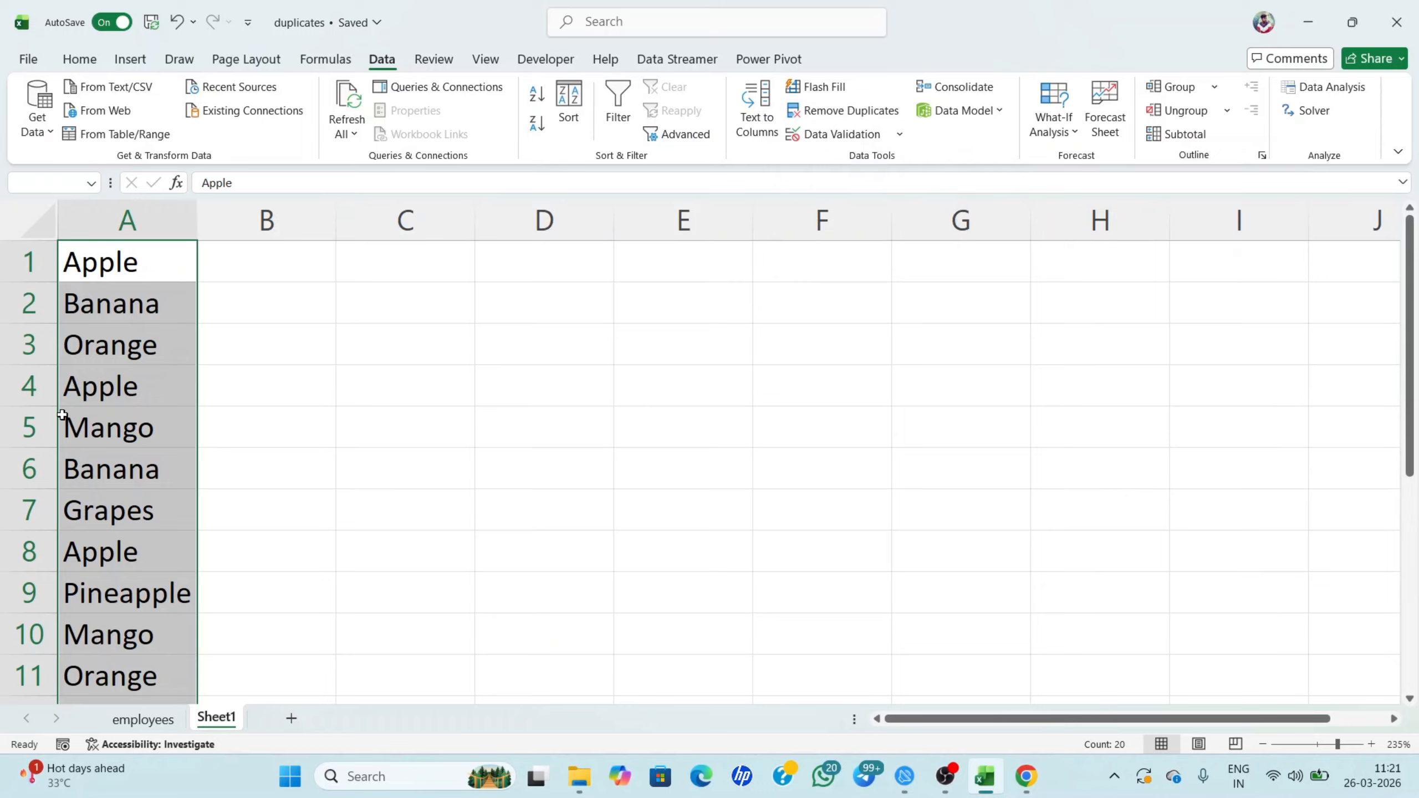
pyautogui.click(866, 114)
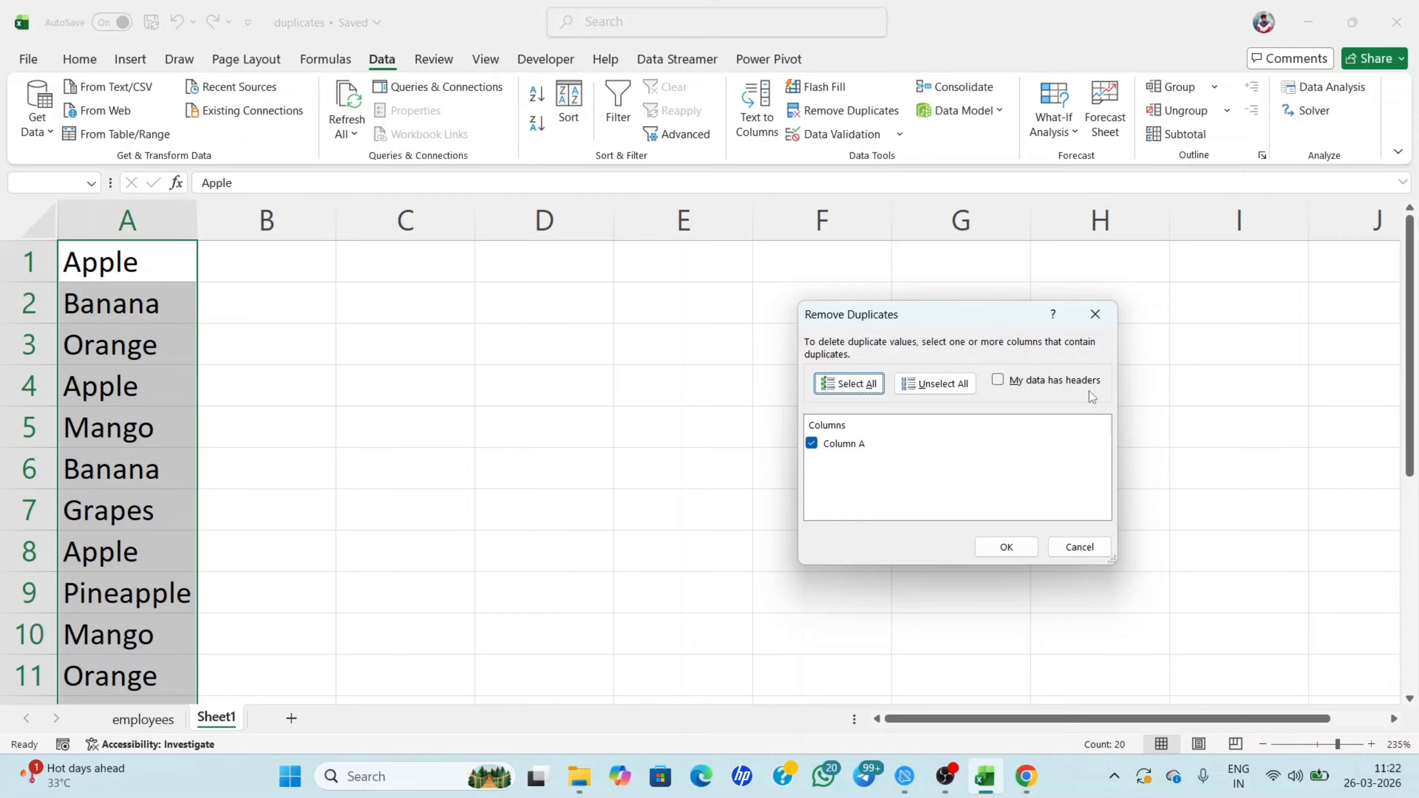
pyautogui.click(1018, 546)
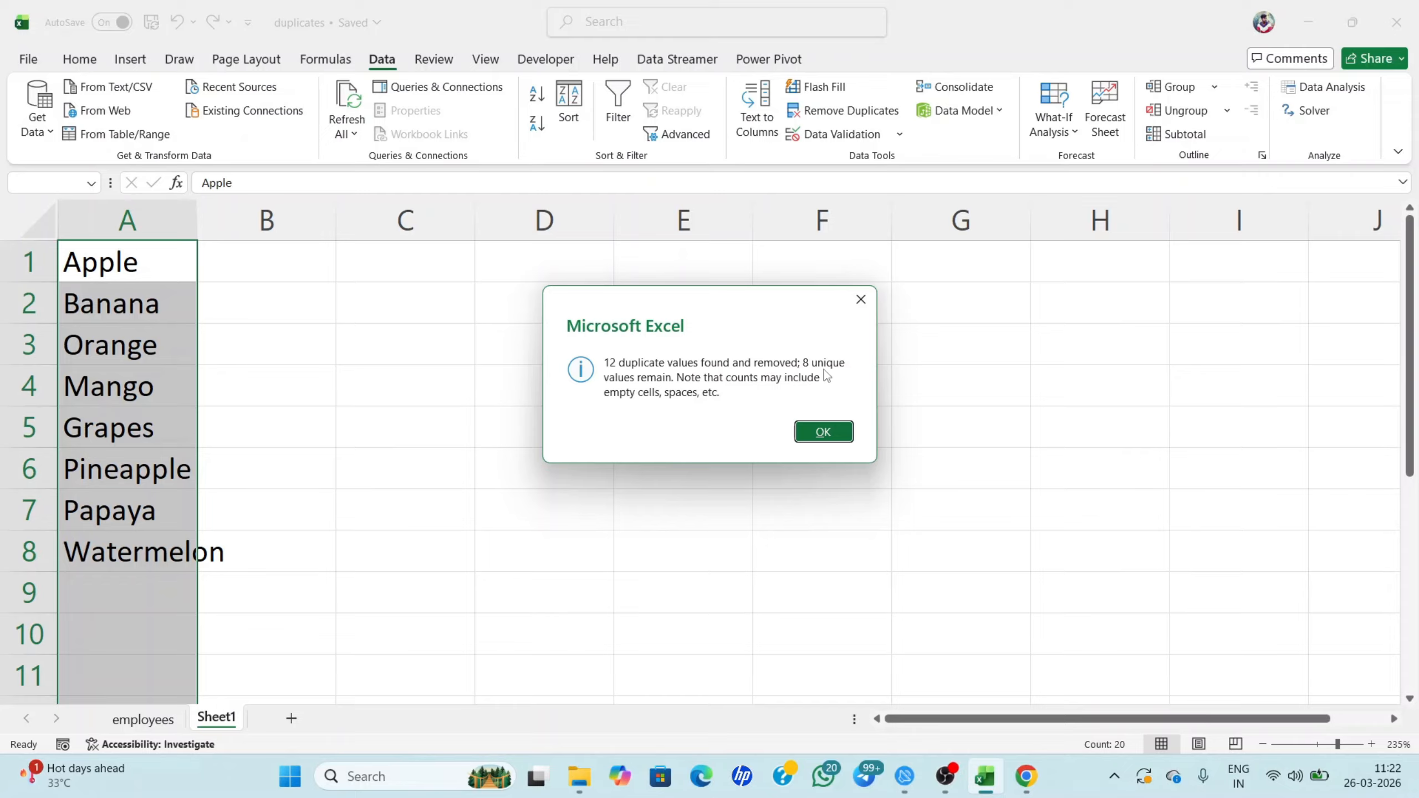
pyautogui.click(823, 431)
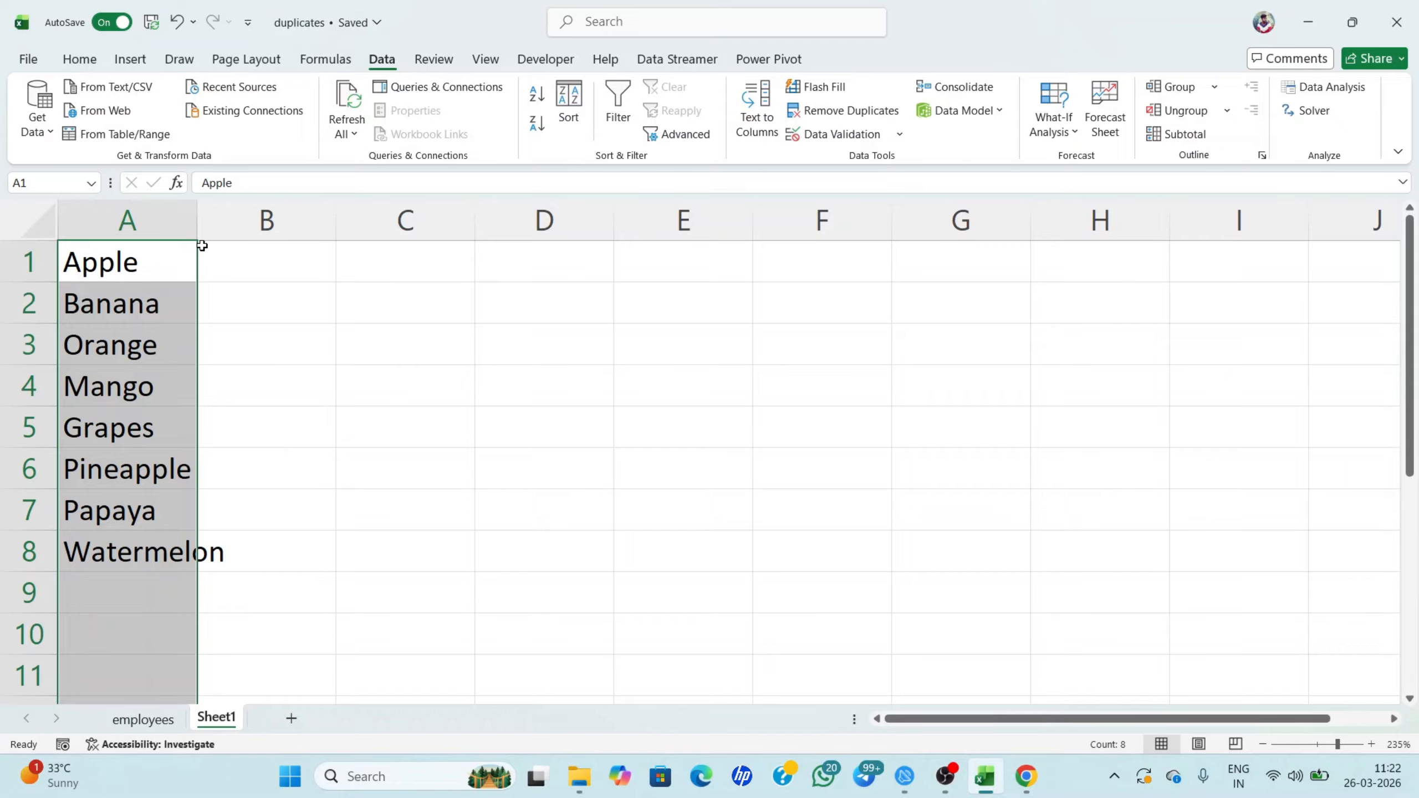
# Widen column A so that its longest fruit name fits, and deselect the list
pyautogui.moveTo(197, 219); pyautogui.dragTo(232, 218)
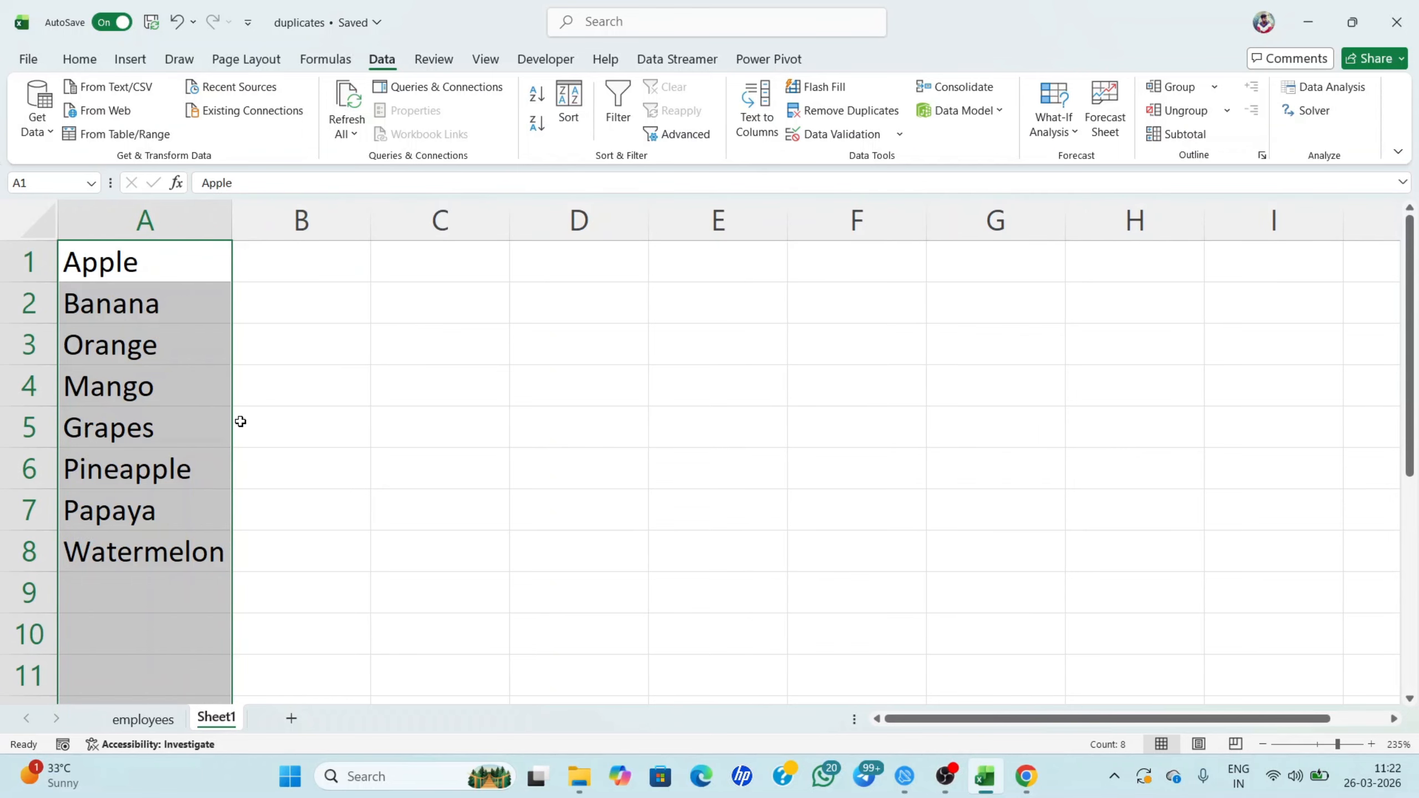
pyautogui.hotkey('ctrl', 'q')
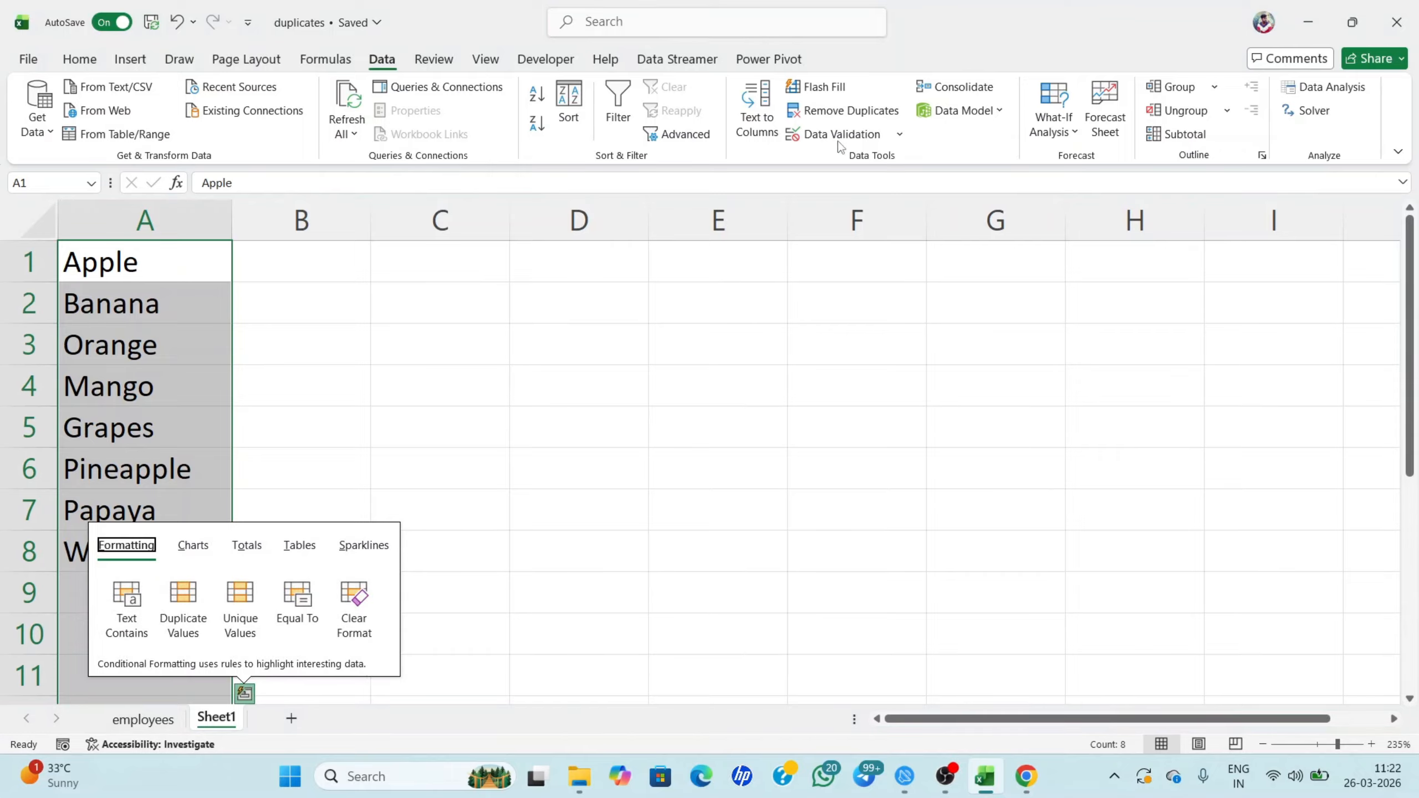
pyautogui.click(339, 395)
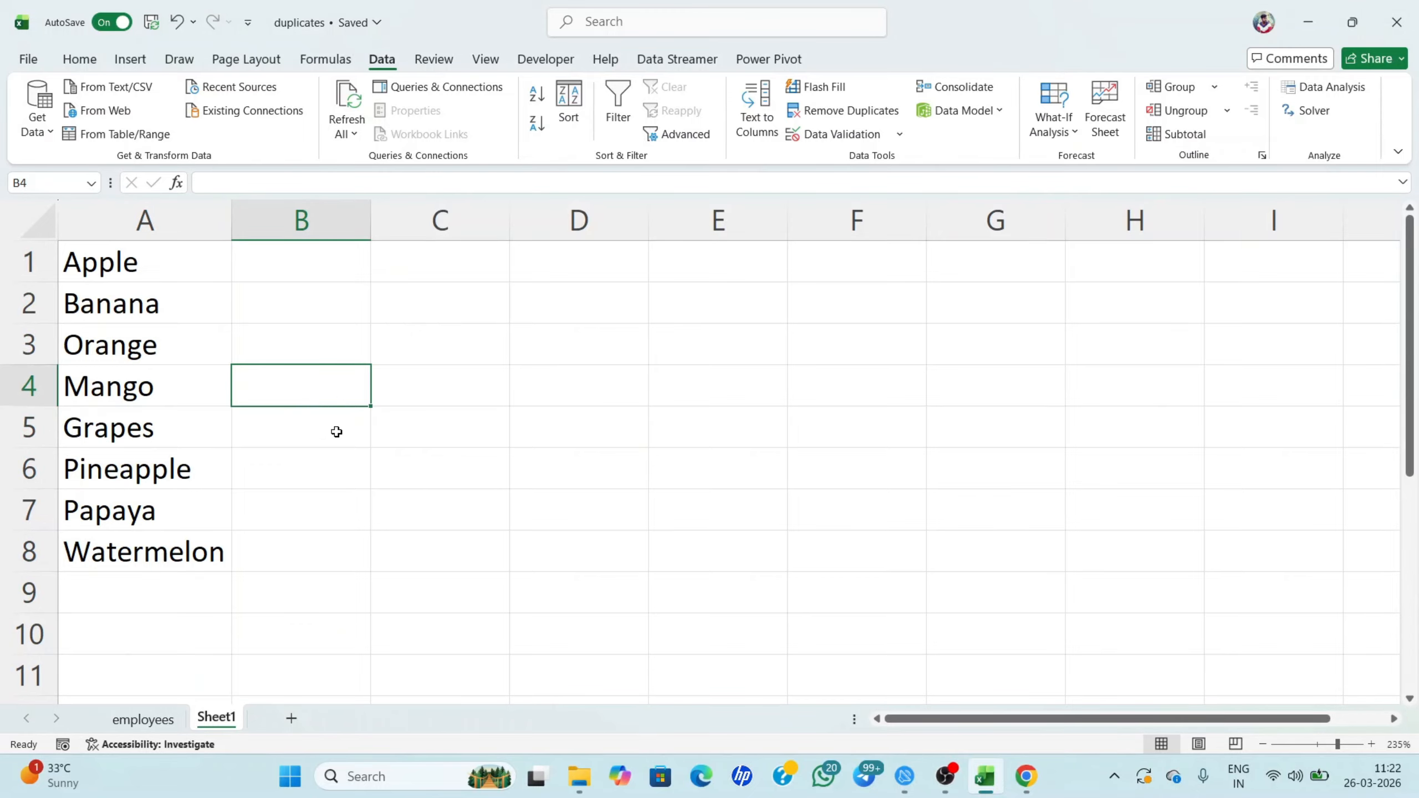
# Undo the column widening and the duplicate removal, and check the fruit list down to its last row
pyautogui.hotkey('ctrl', 'z')
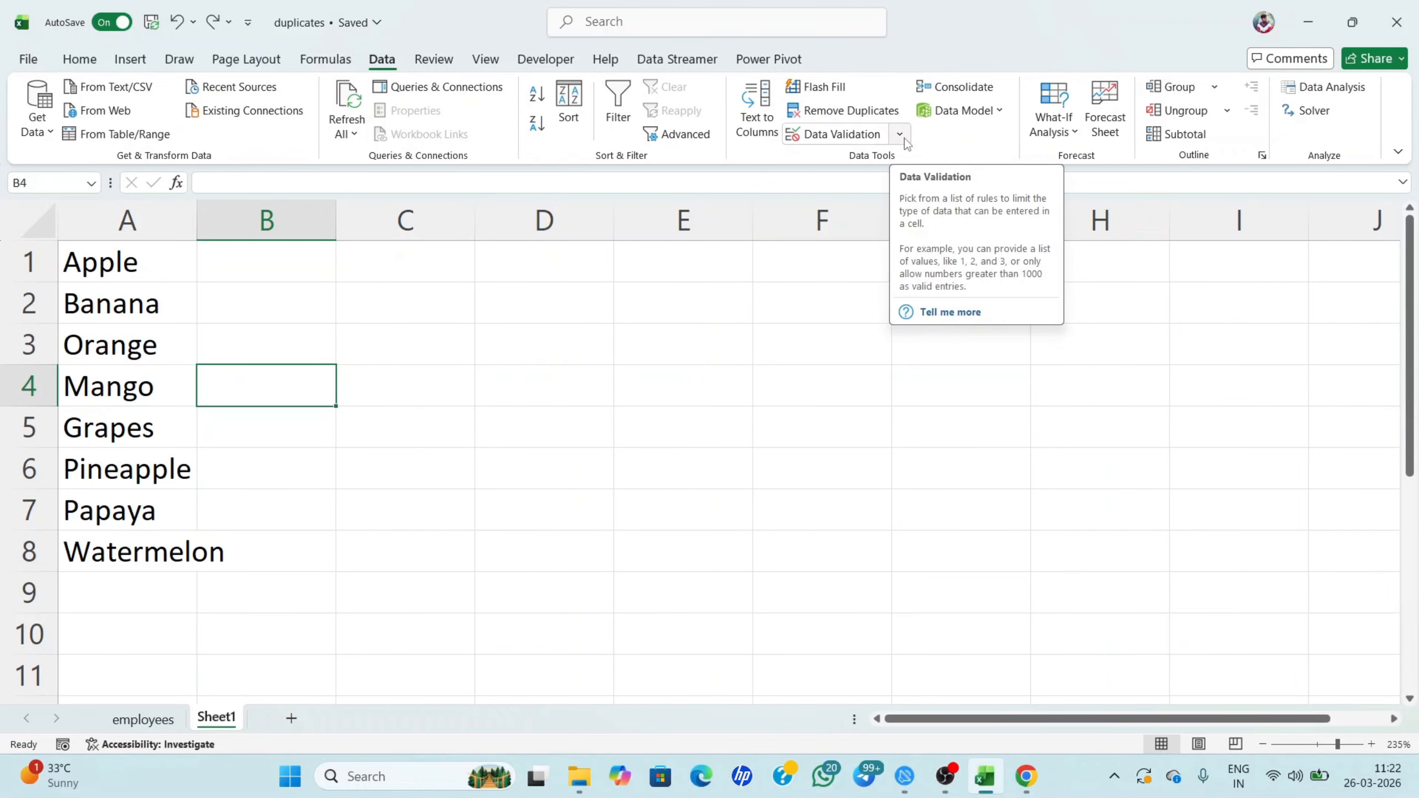
pyautogui.hotkey('ctrl', 'z')
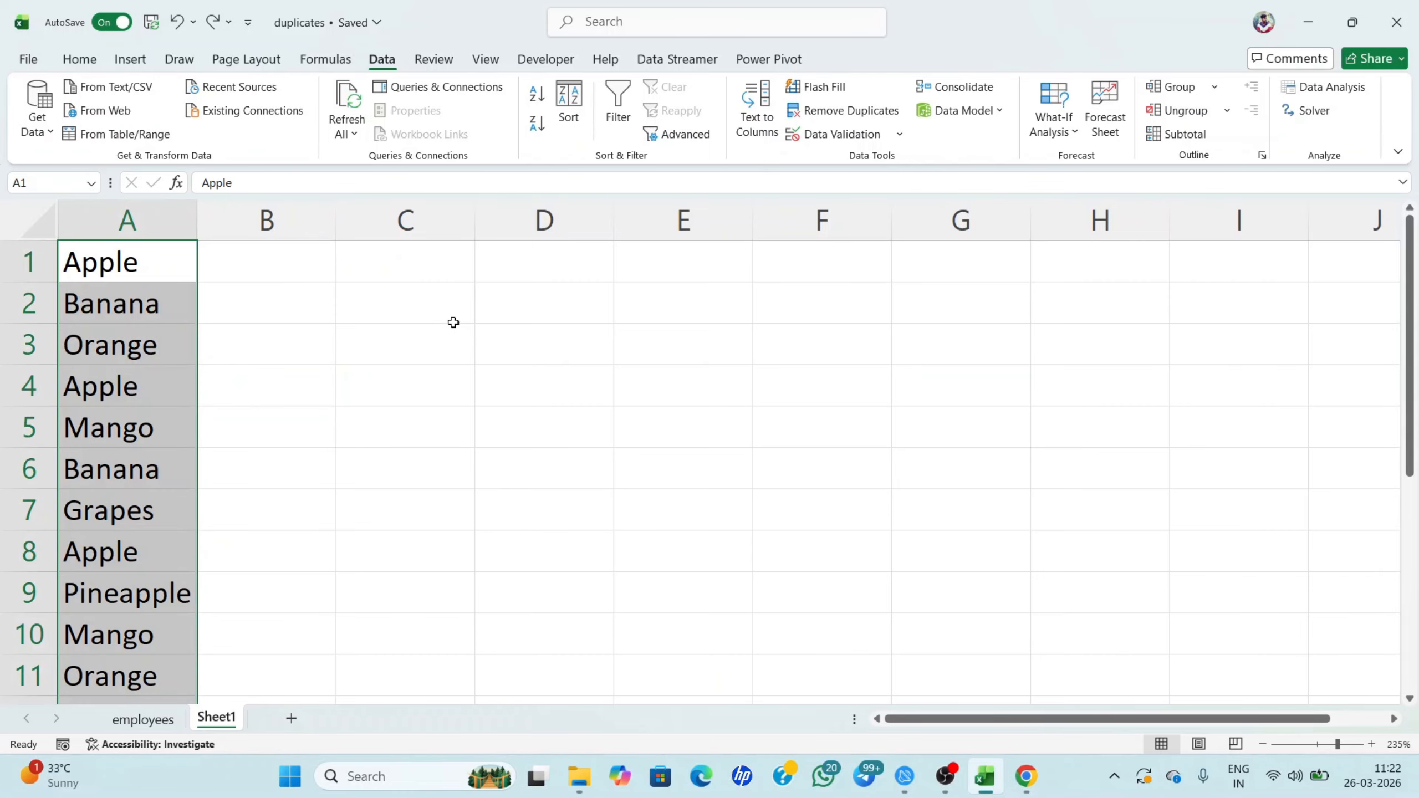
pyautogui.scroll(-5, 173, 526)
pyautogui.scroll(3, 304, 519)
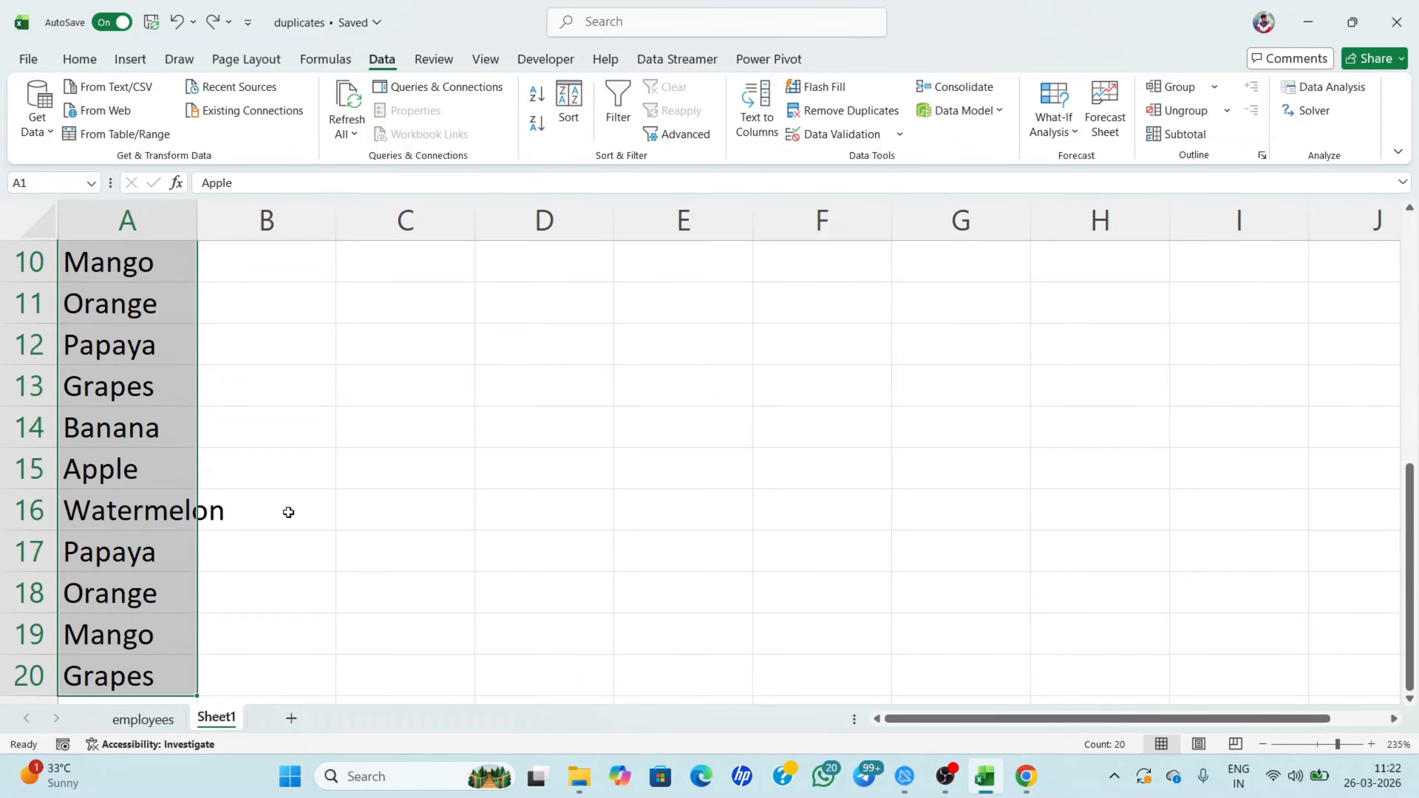
pyautogui.click(238, 390)
pyautogui.scroll(2, 218, 397)
pyautogui.scroll(-5, 197, 404)
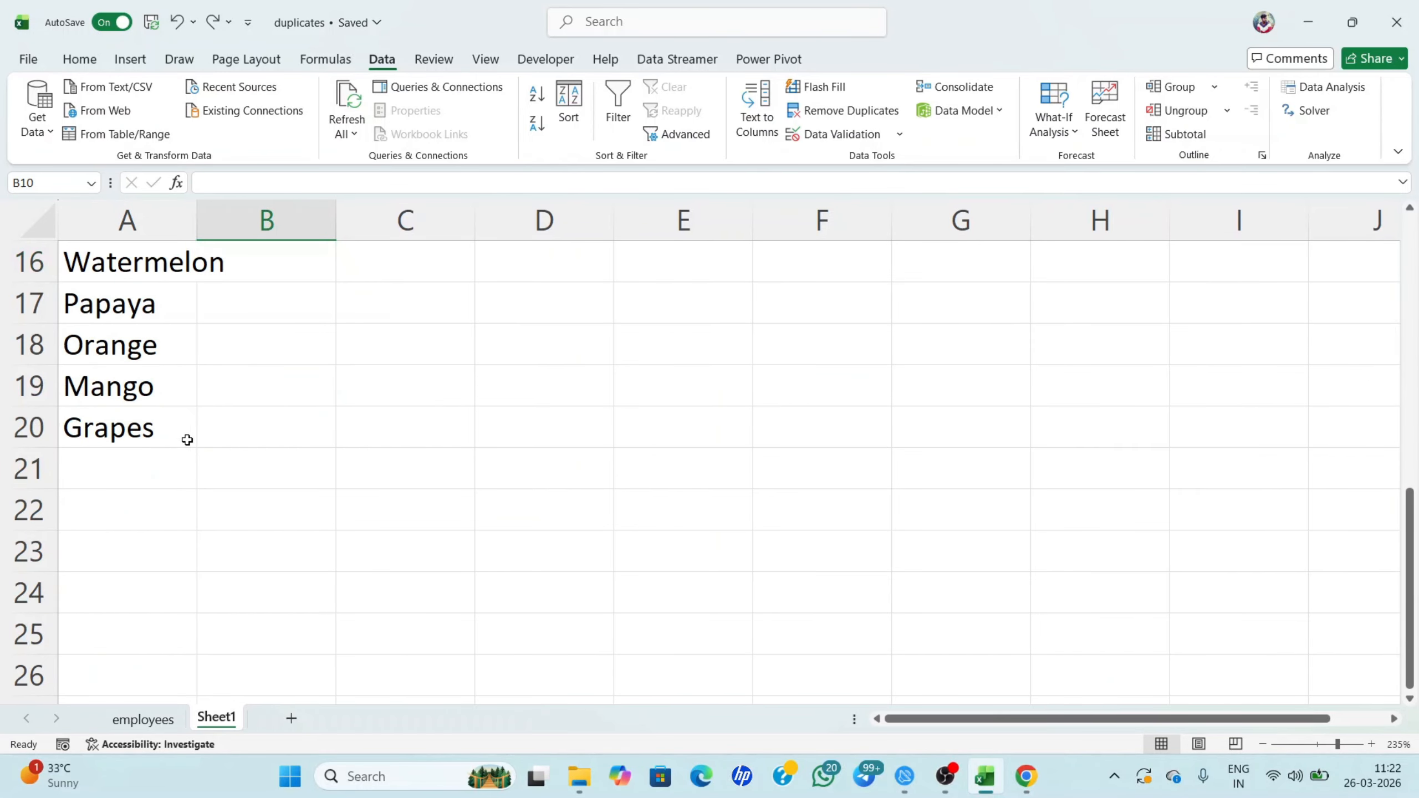
pyautogui.scroll(5, 136, 463)
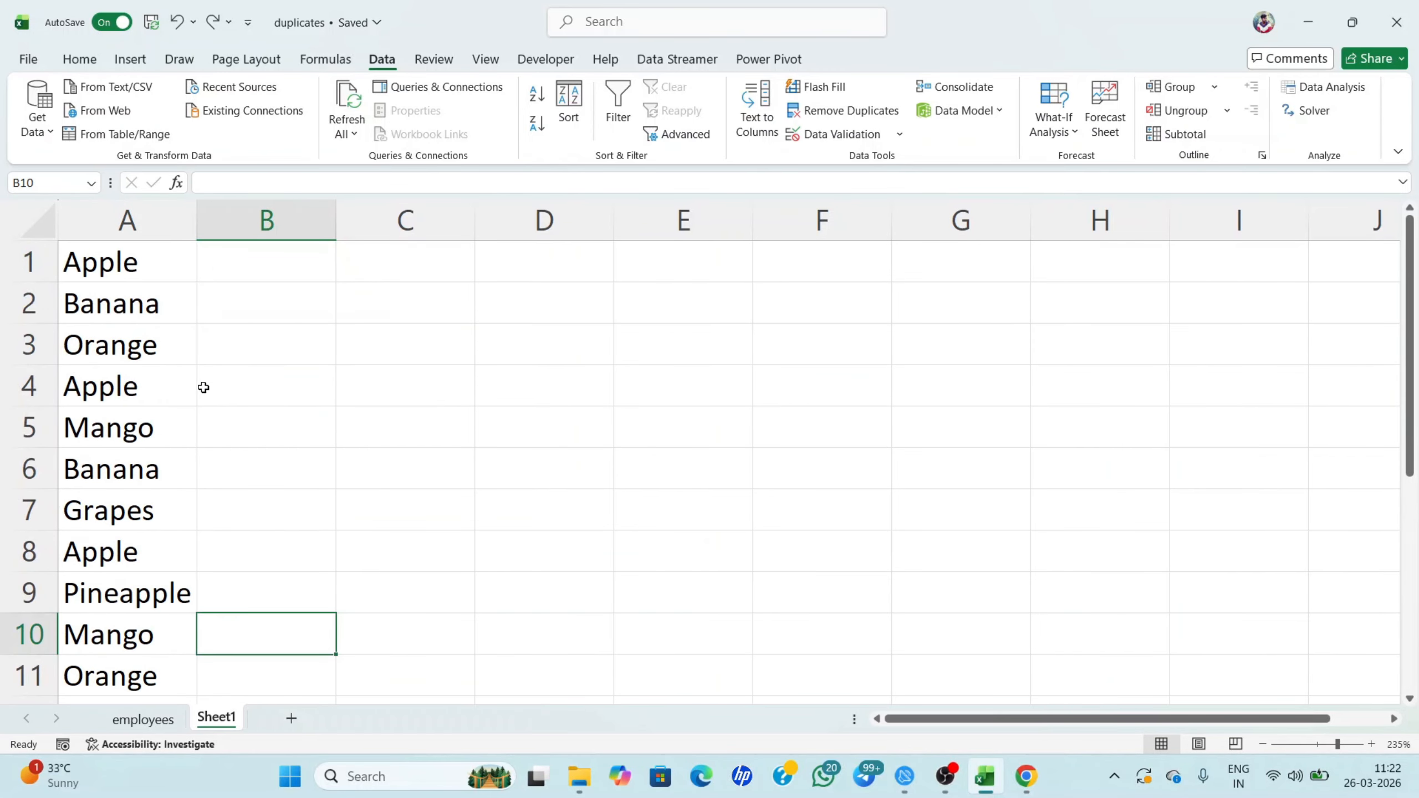
# Run Remove Duplicates again on the whole fruit list in column A, without headers
pyautogui.click(100, 262)
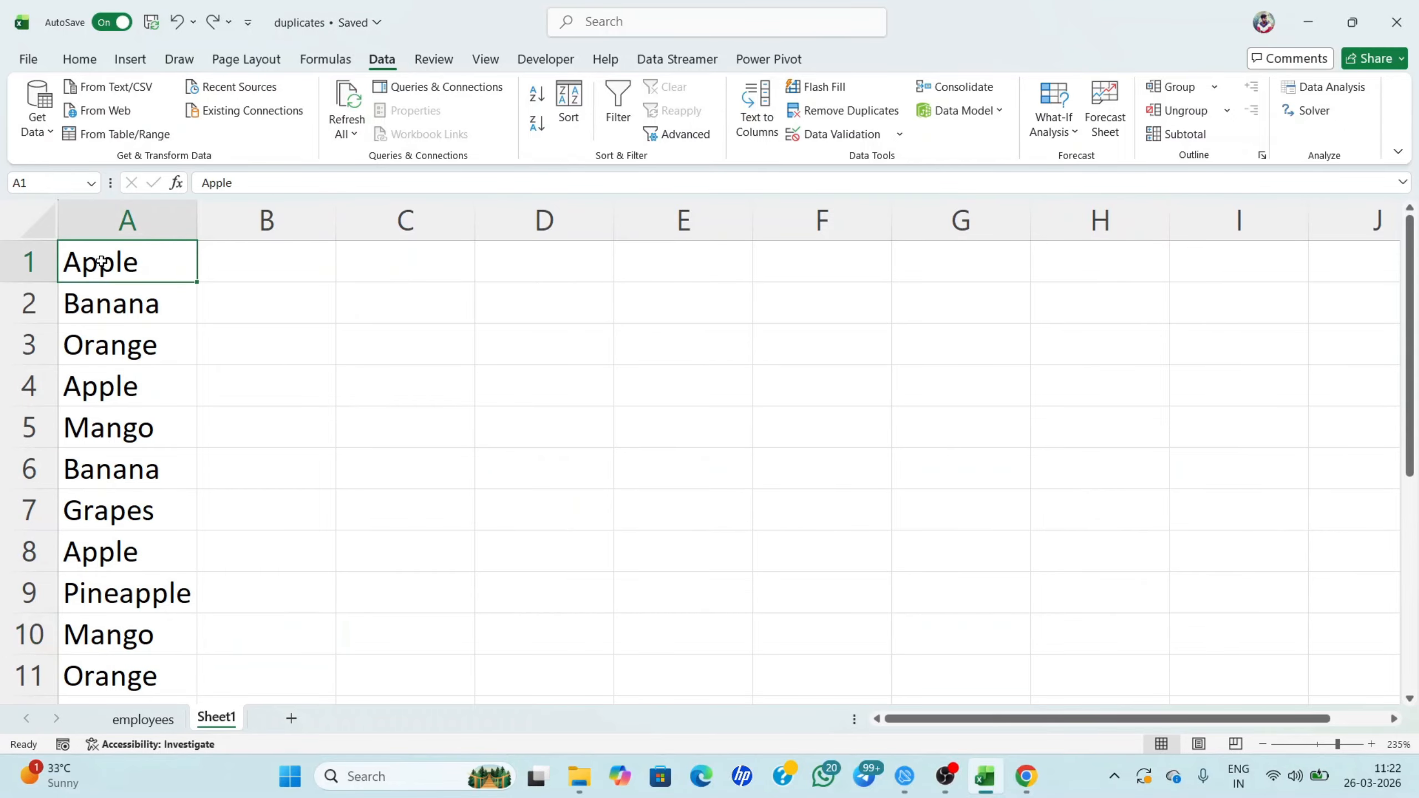
pyautogui.hotkey('ctrl', 'shift', 'Down')
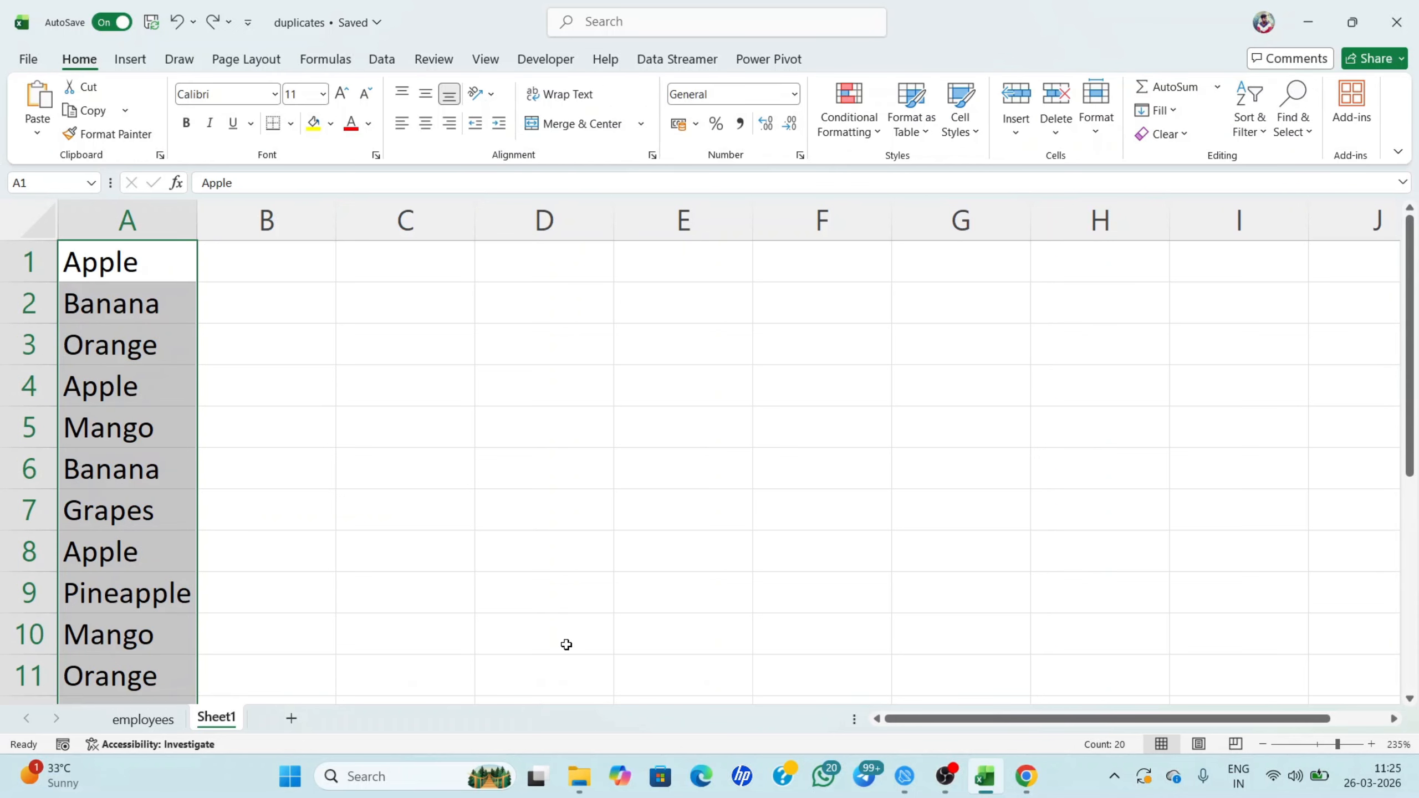
pyautogui.hotkey('alt', 'a')
pyautogui.press('m')
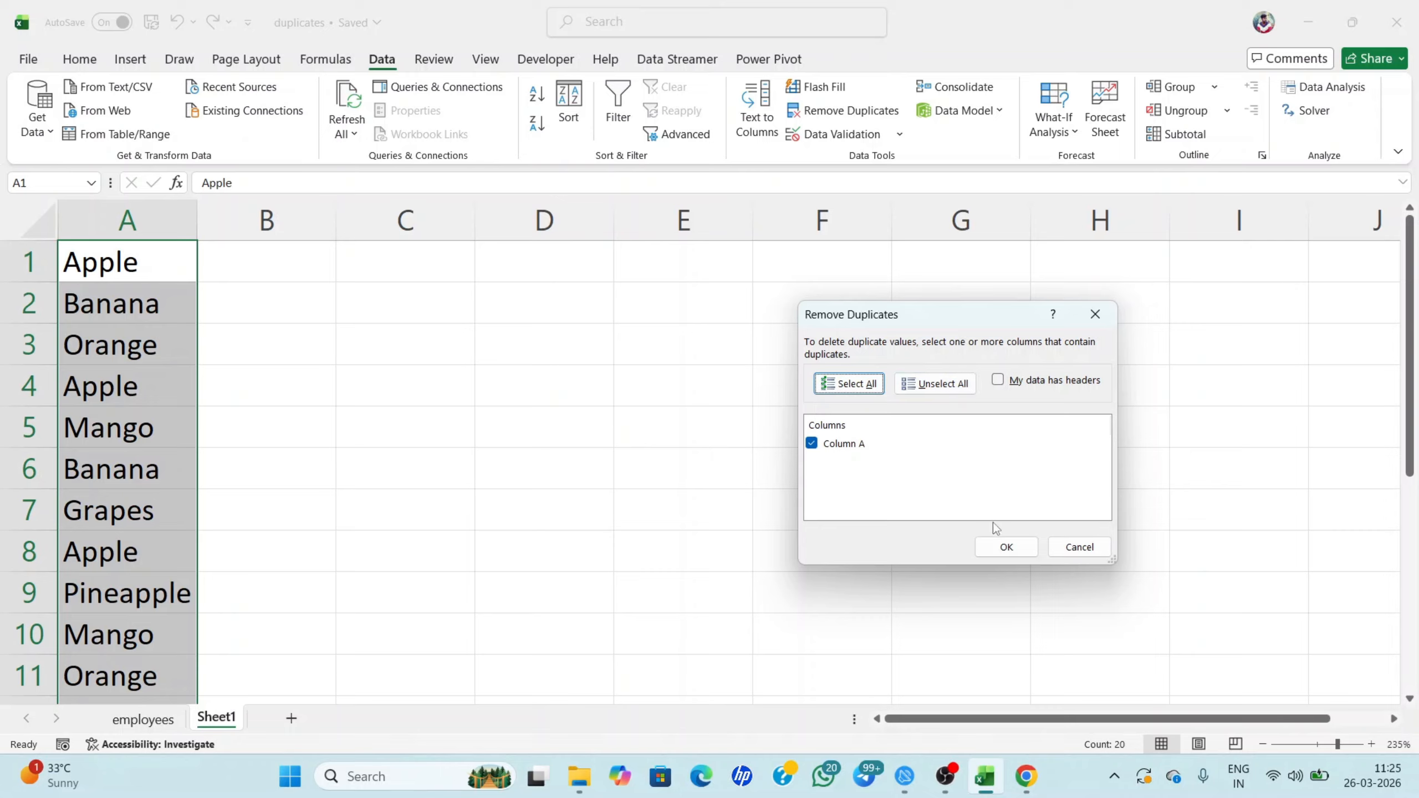
pyautogui.click(1009, 551)
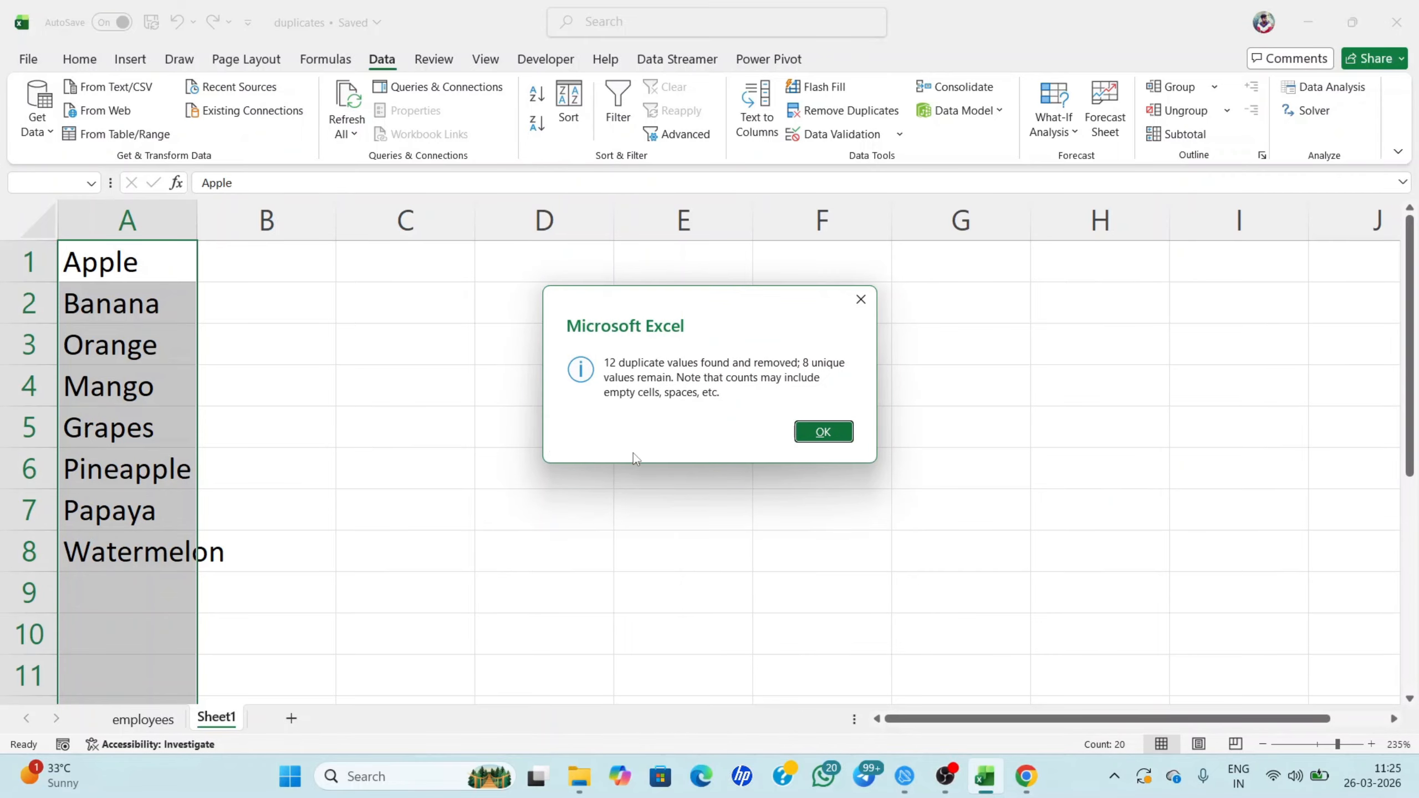
pyautogui.click(823, 431)
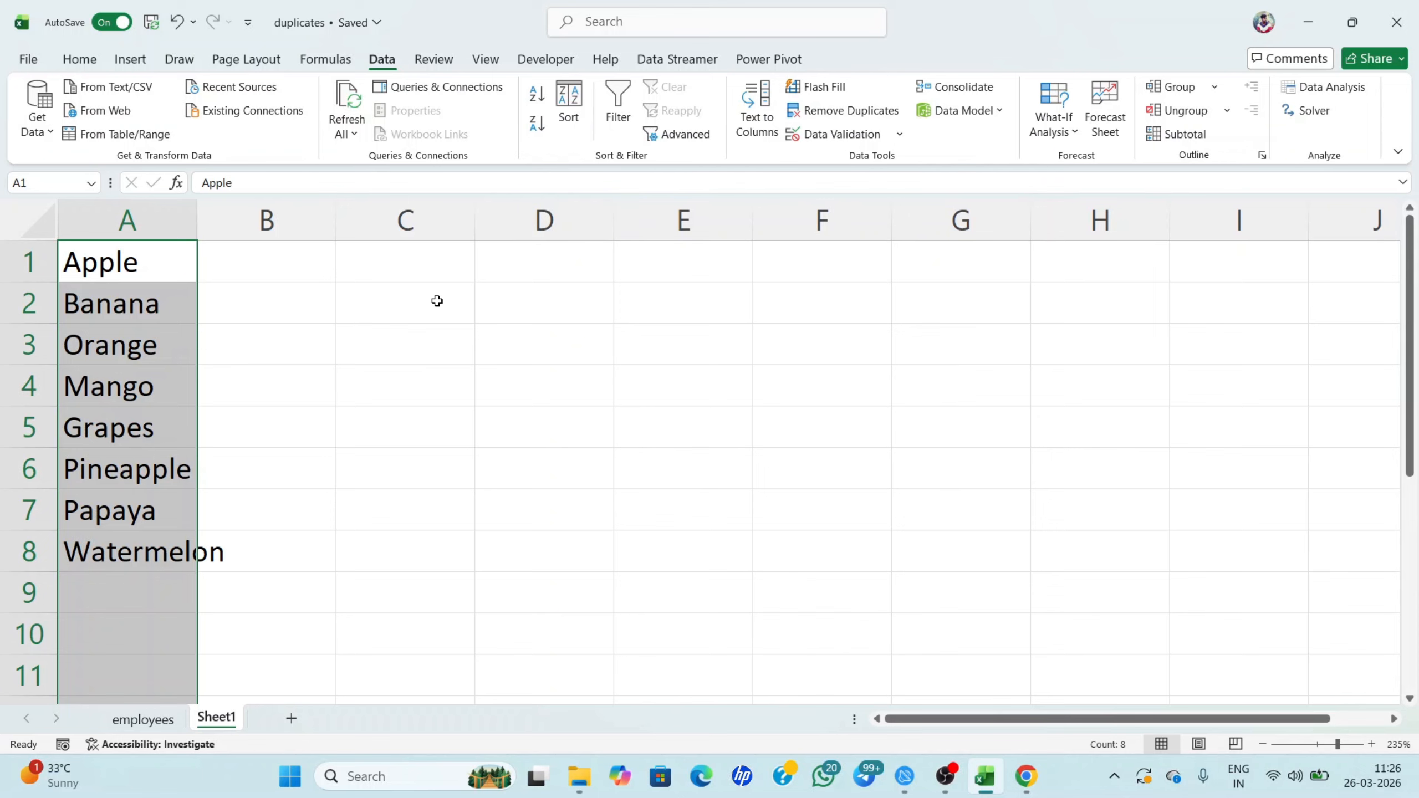
# Undo the last duplicate removal and look through the full fruit list
pyautogui.hotkey('ctrl', 'z')
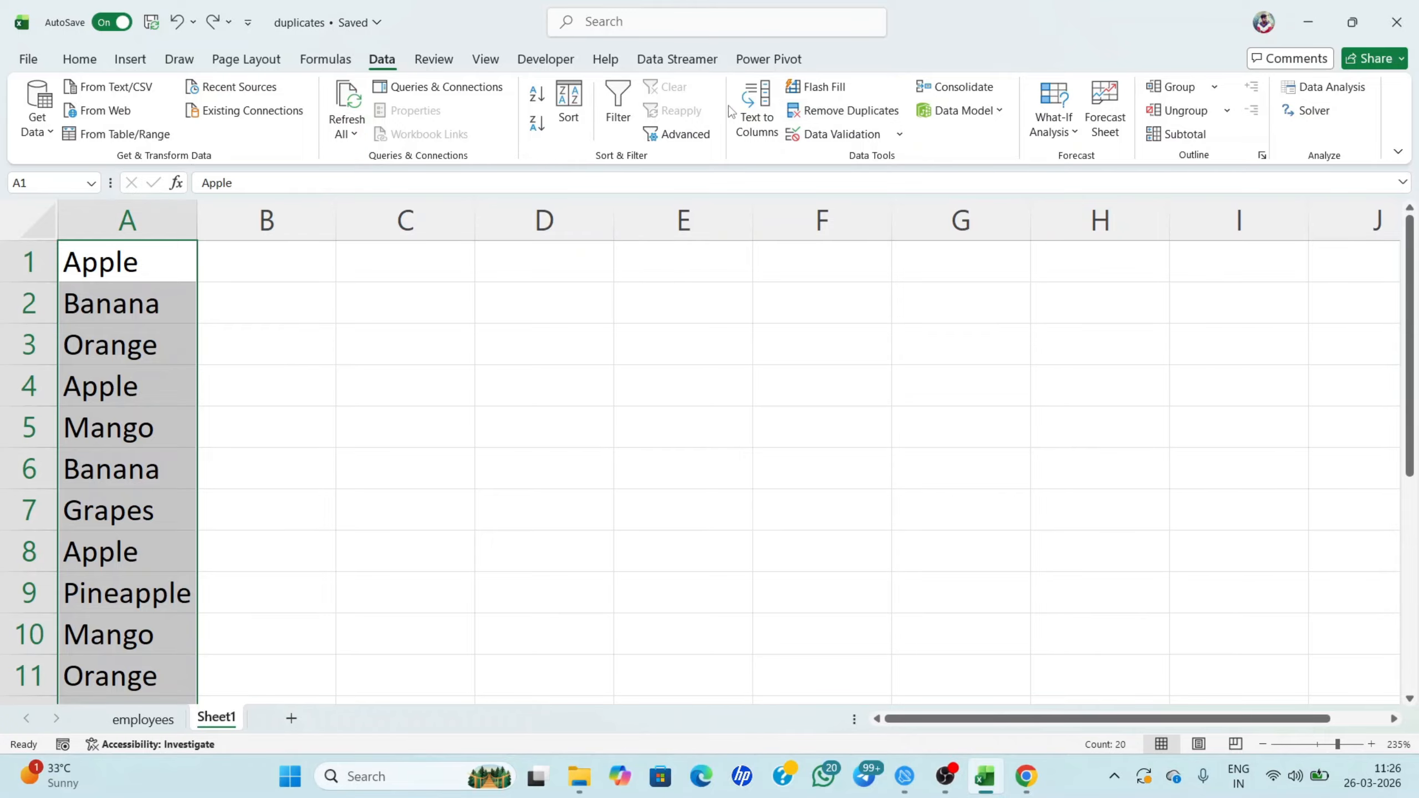
pyautogui.click(78, 58)
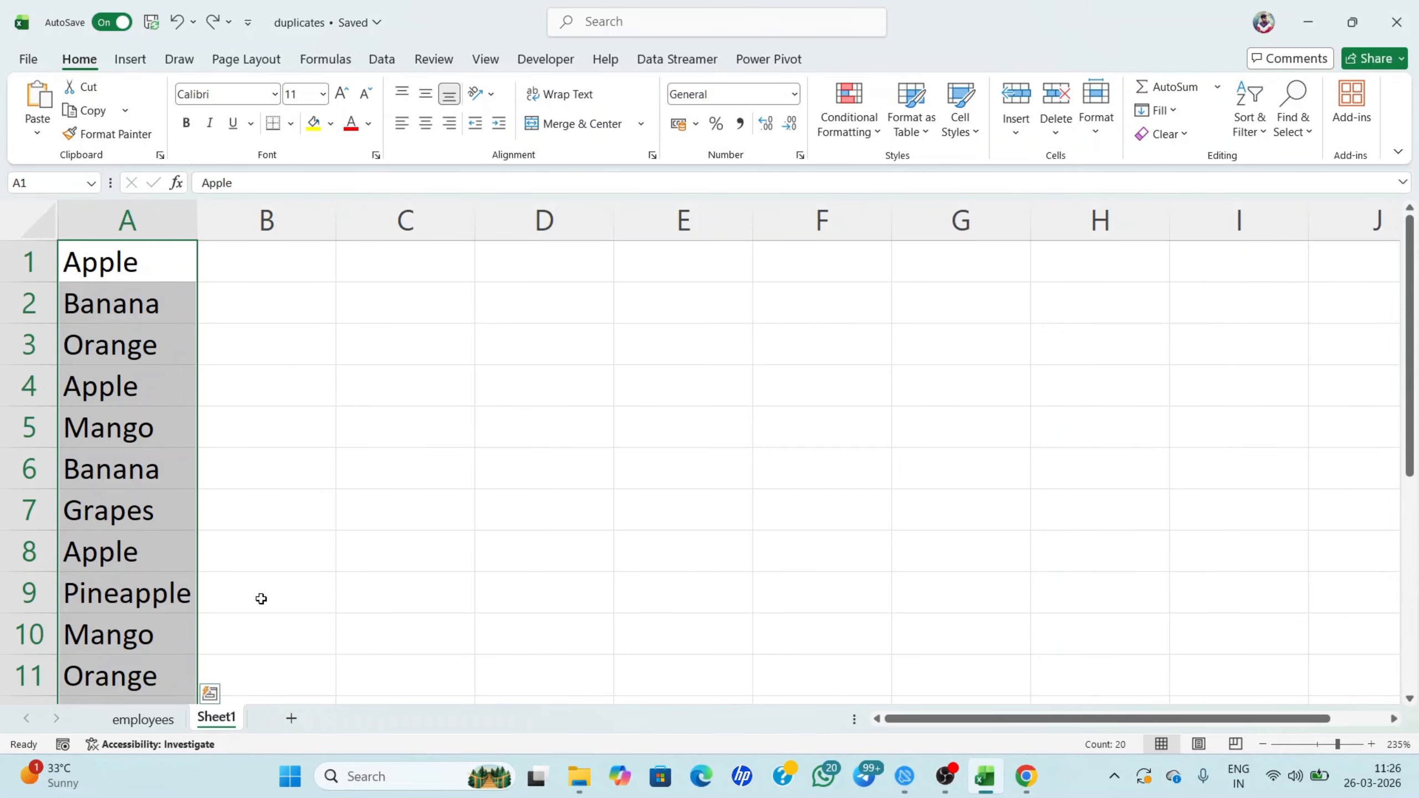
pyautogui.scroll(-4, 260, 598)
pyautogui.scroll(4, 260, 599)
pyautogui.scroll(-3, 179, 412)
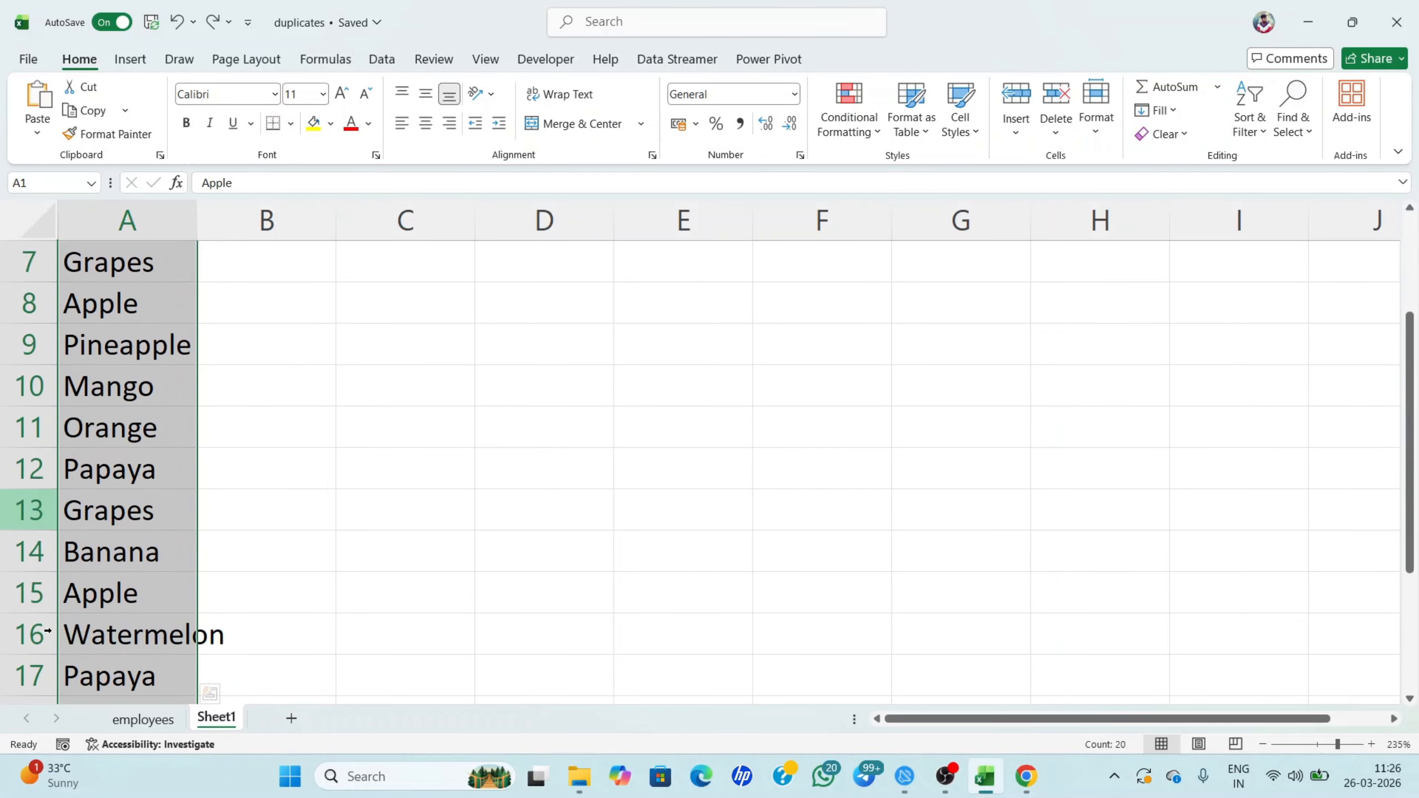
# Look through the fruit list down to its last row, and deselect it
pyautogui.scroll(-2, 244, 428)
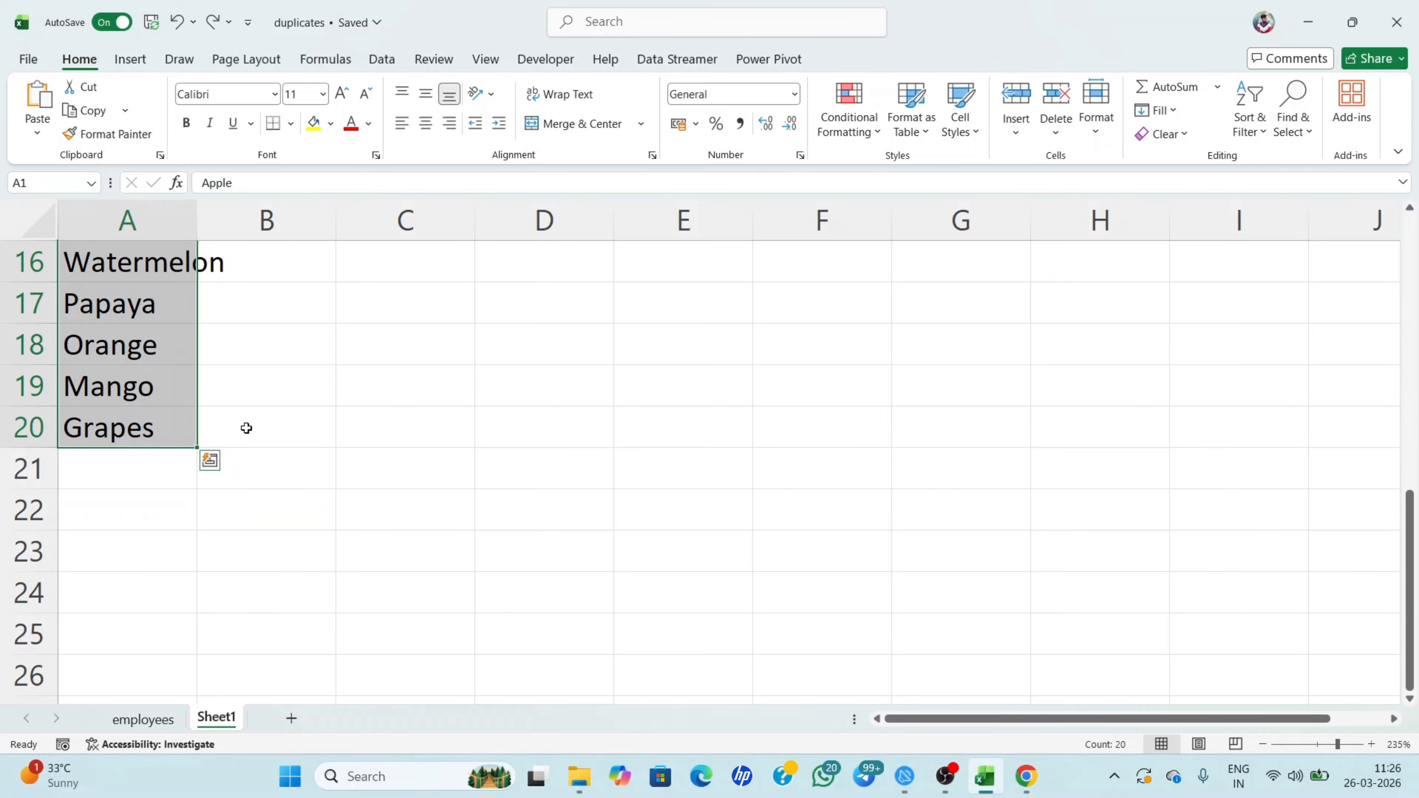
pyautogui.scroll(5, 129, 450)
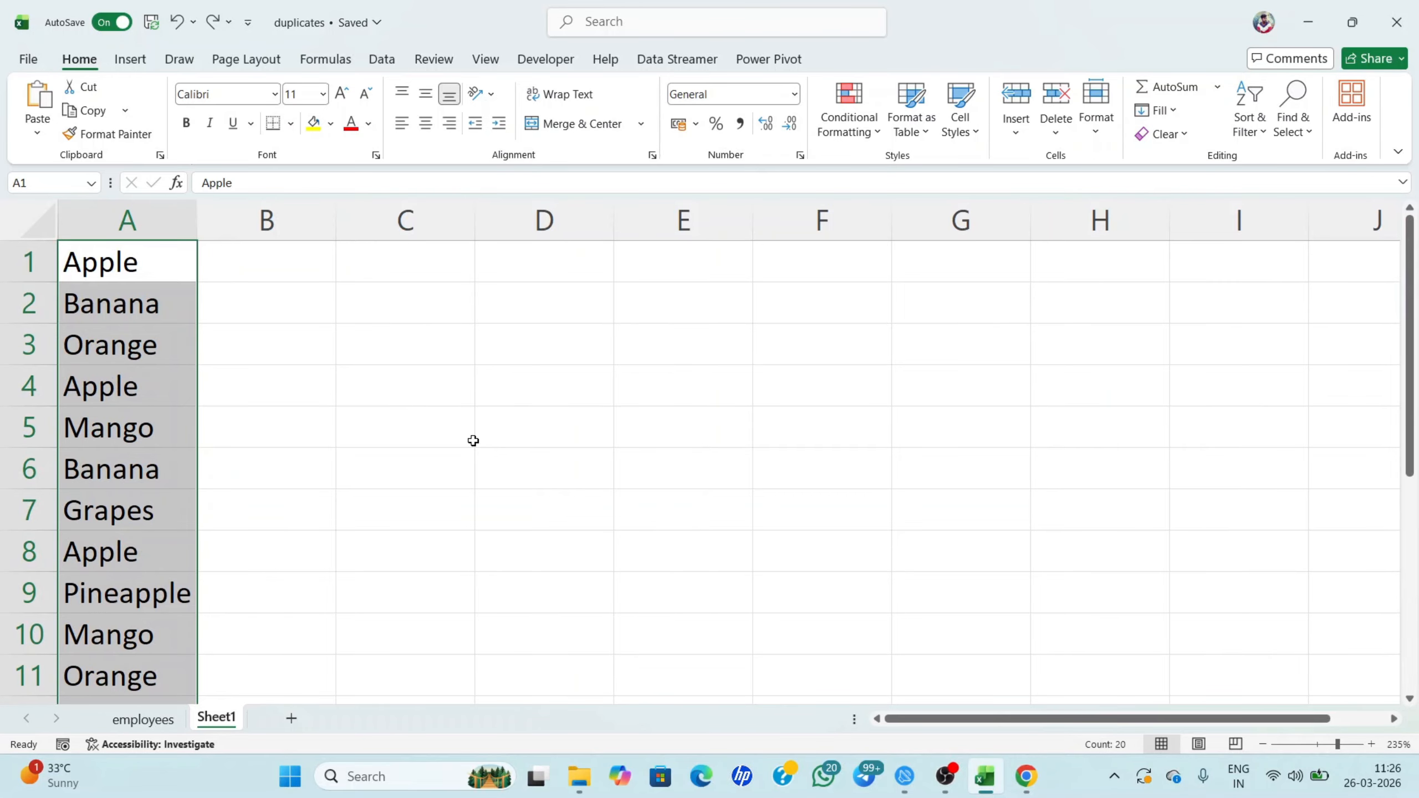
pyautogui.click(386, 435)
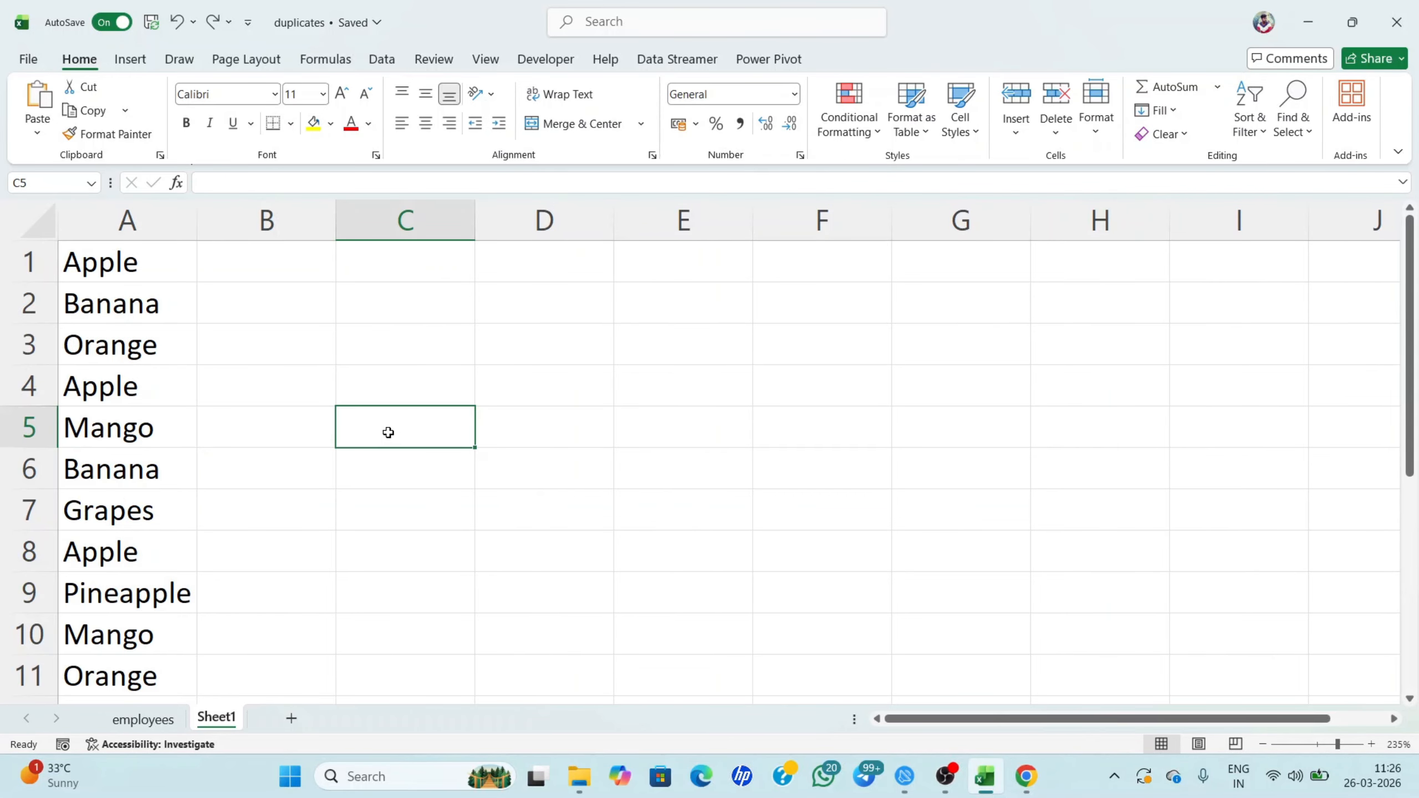
# Enter the formula =UNIQUE(A1:A20) in cell C4 to list each fruit once
pyautogui.doubleClick(389, 431)
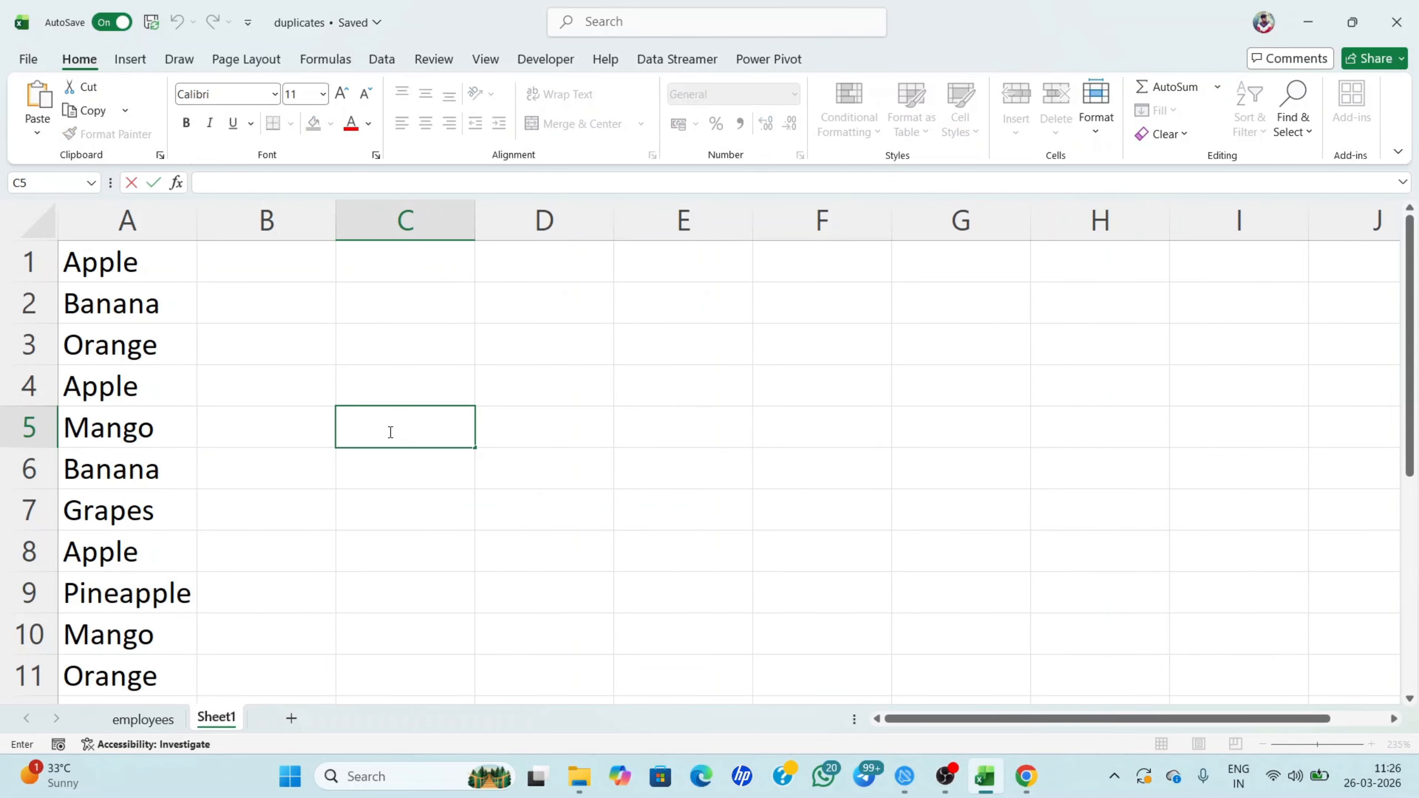
pyautogui.write('=un')
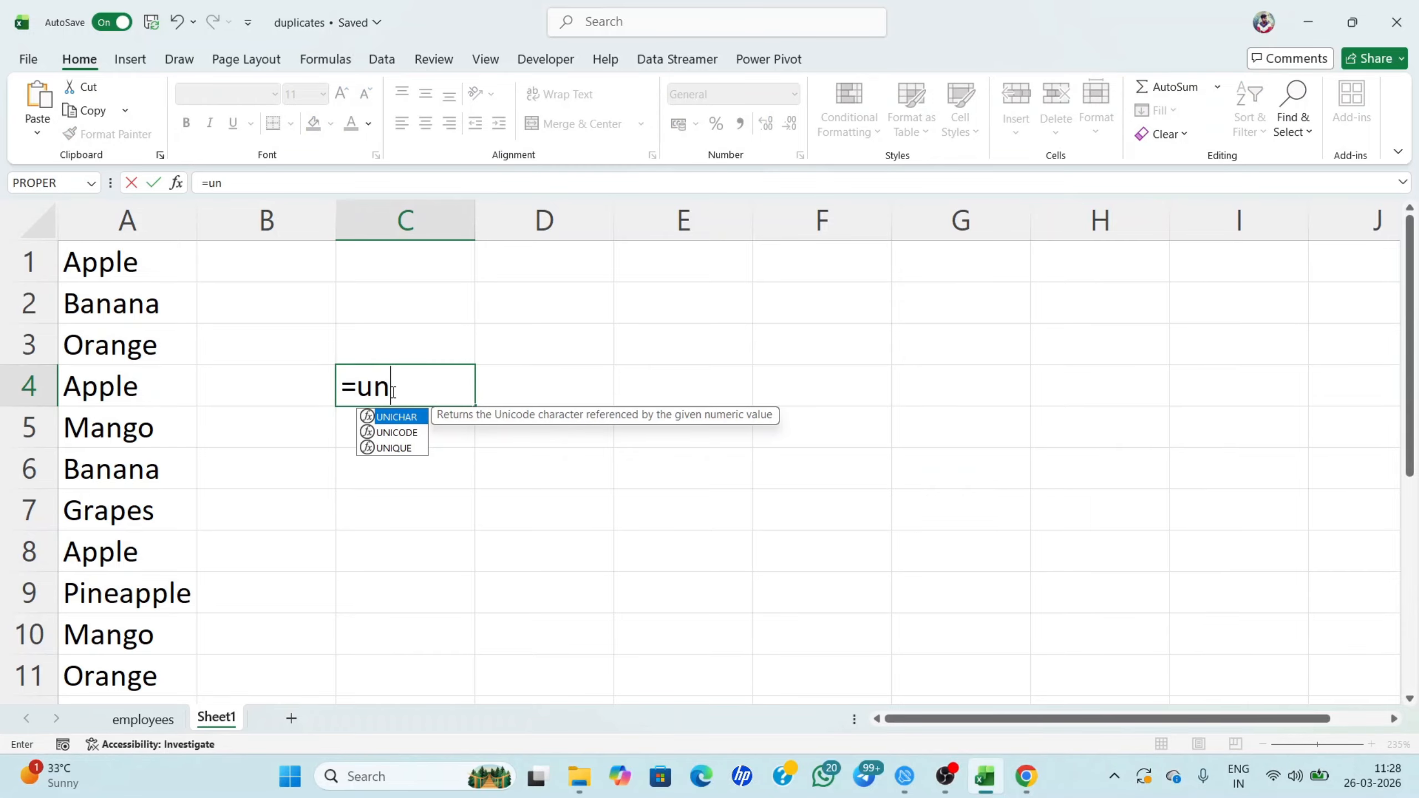
pyautogui.write('q')
pyautogui.press('BackSpace')
pyautogui.click(395, 450)
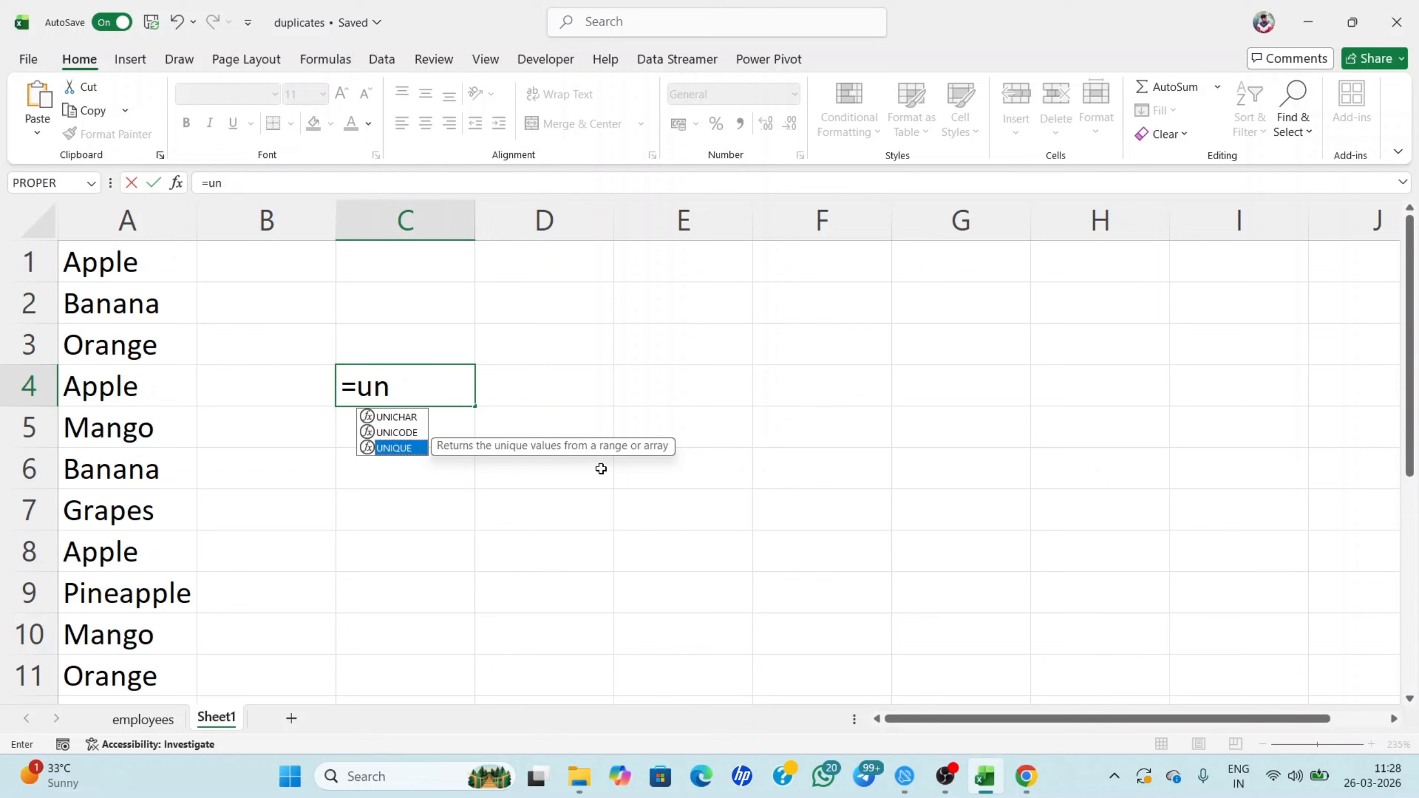
pyautogui.doubleClick(395, 449)
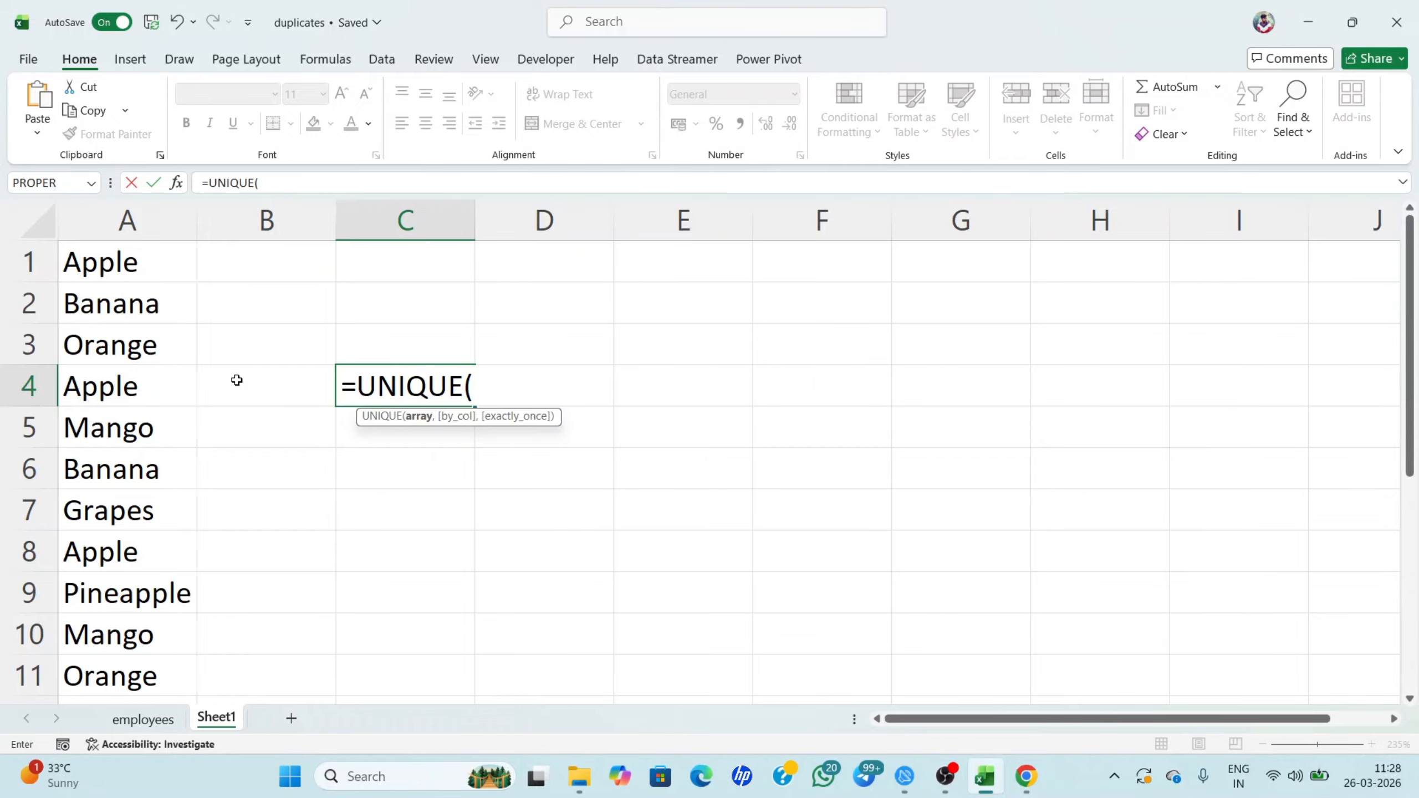
pyautogui.click(100, 267)
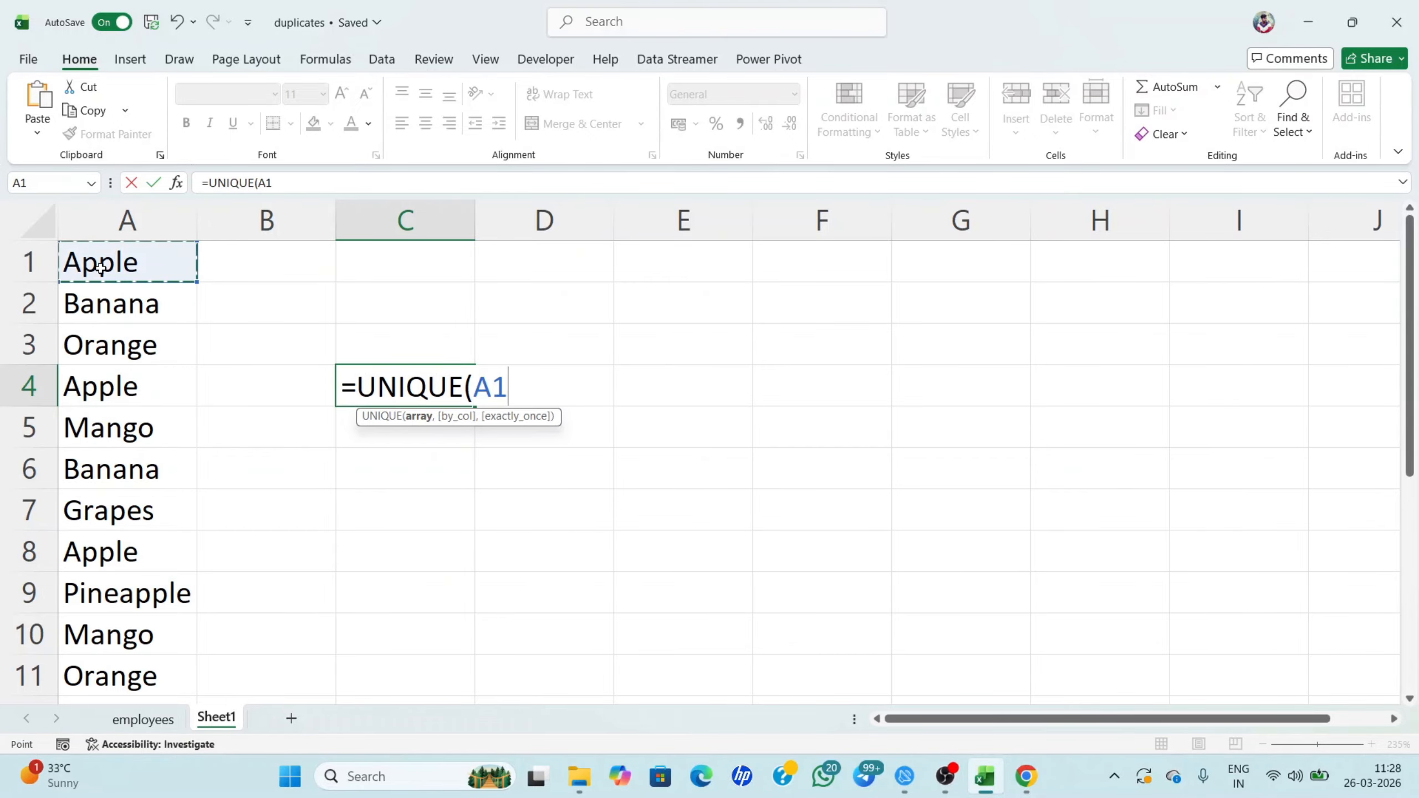
pyautogui.hotkey('ctrl', 'shift', 'Down')
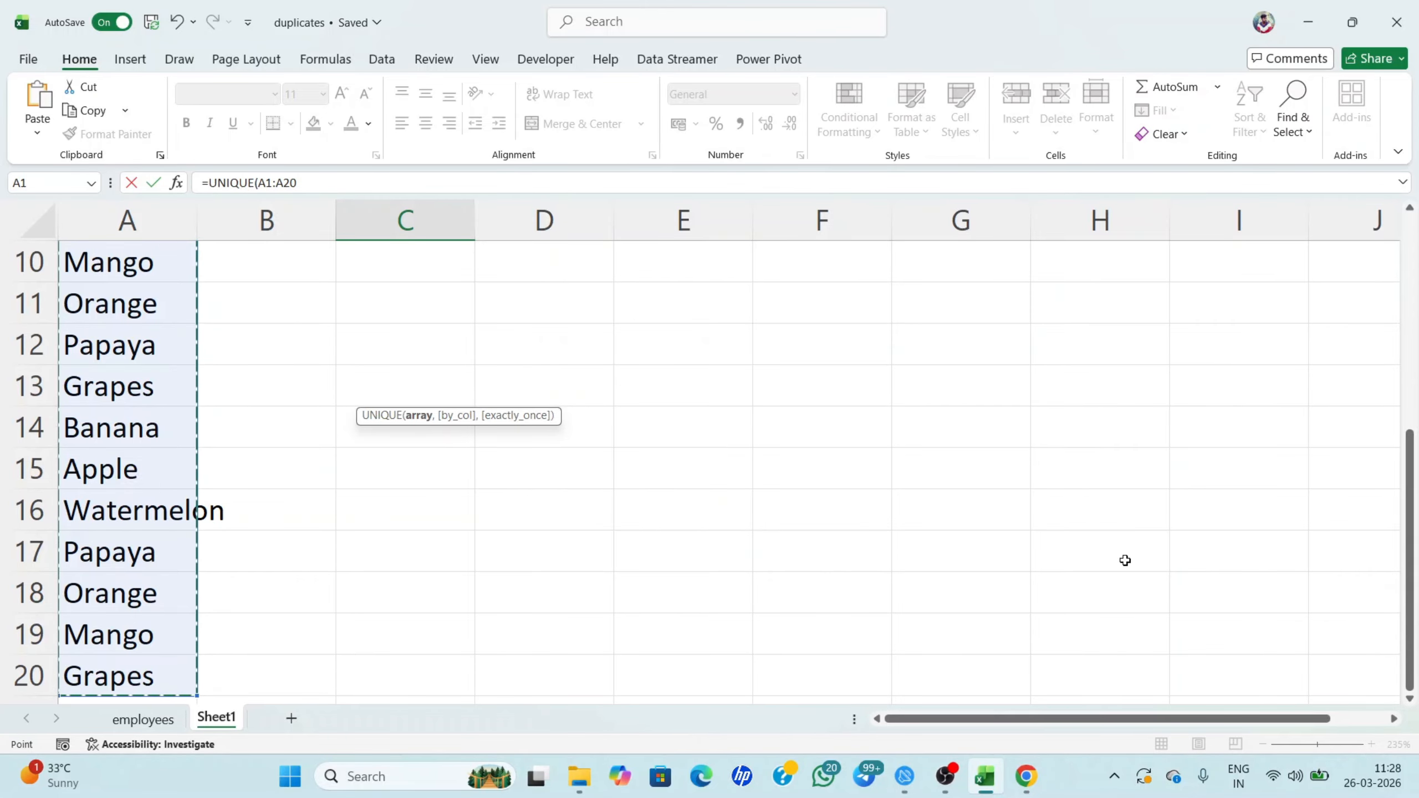
pyautogui.scroll(3, 1416, 627)
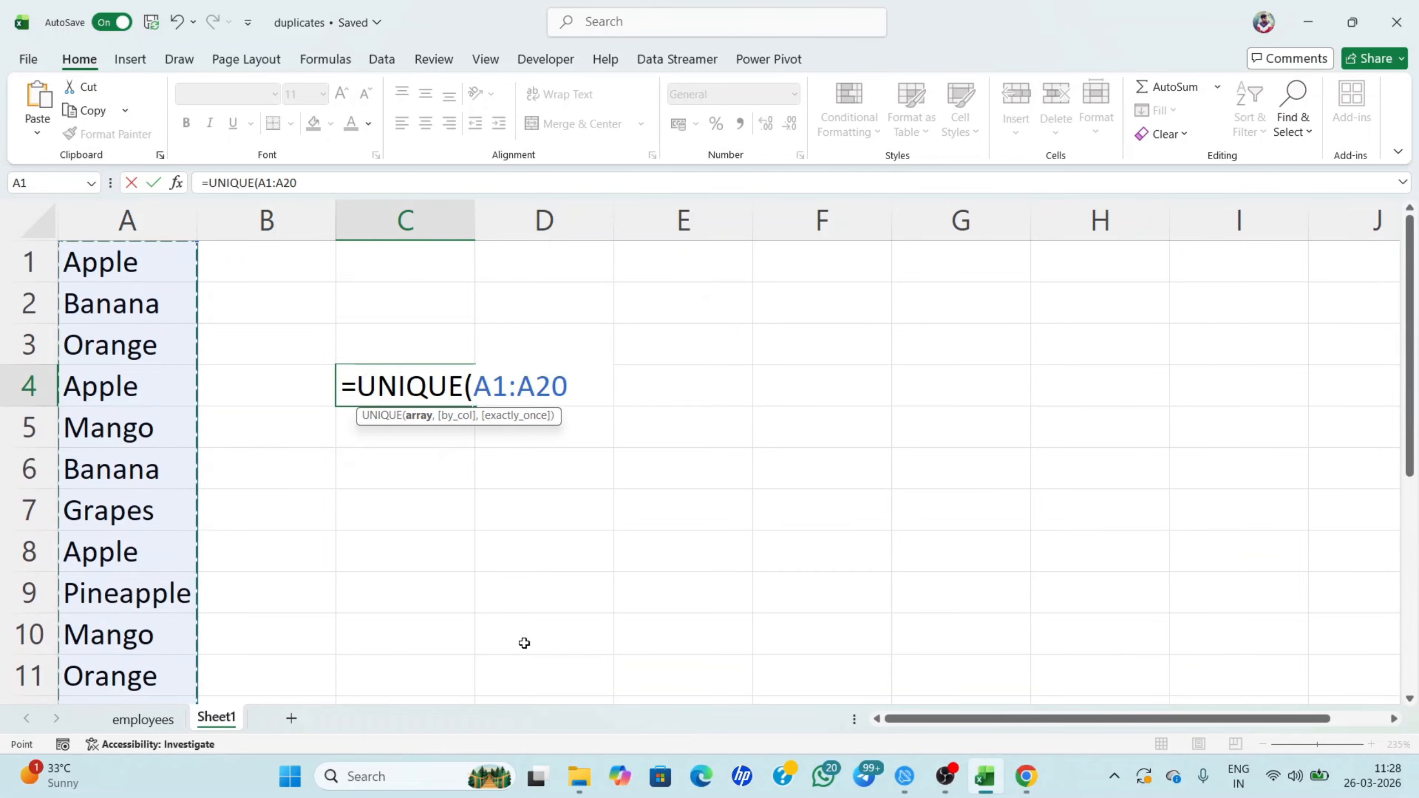
pyautogui.write(')')
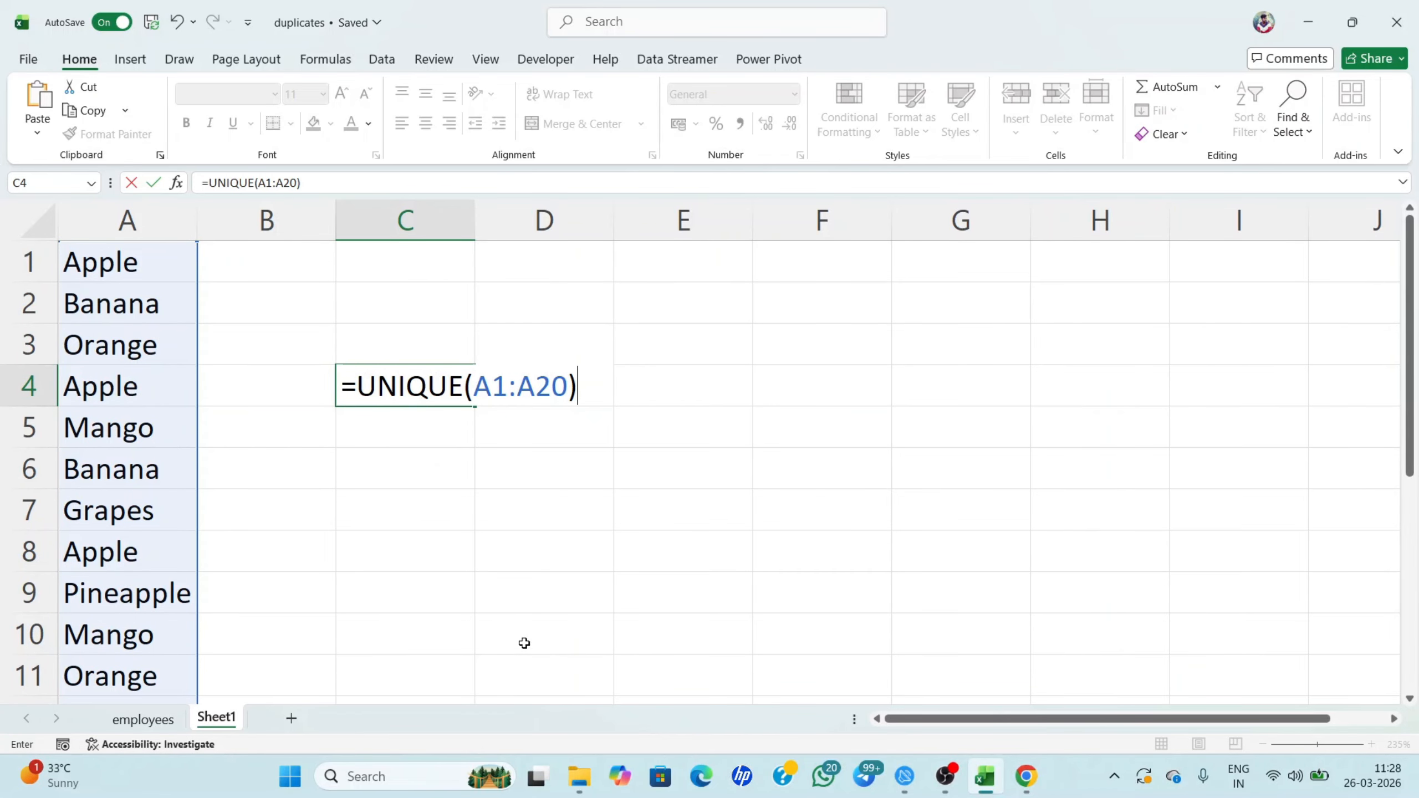
pyautogui.press('Return')
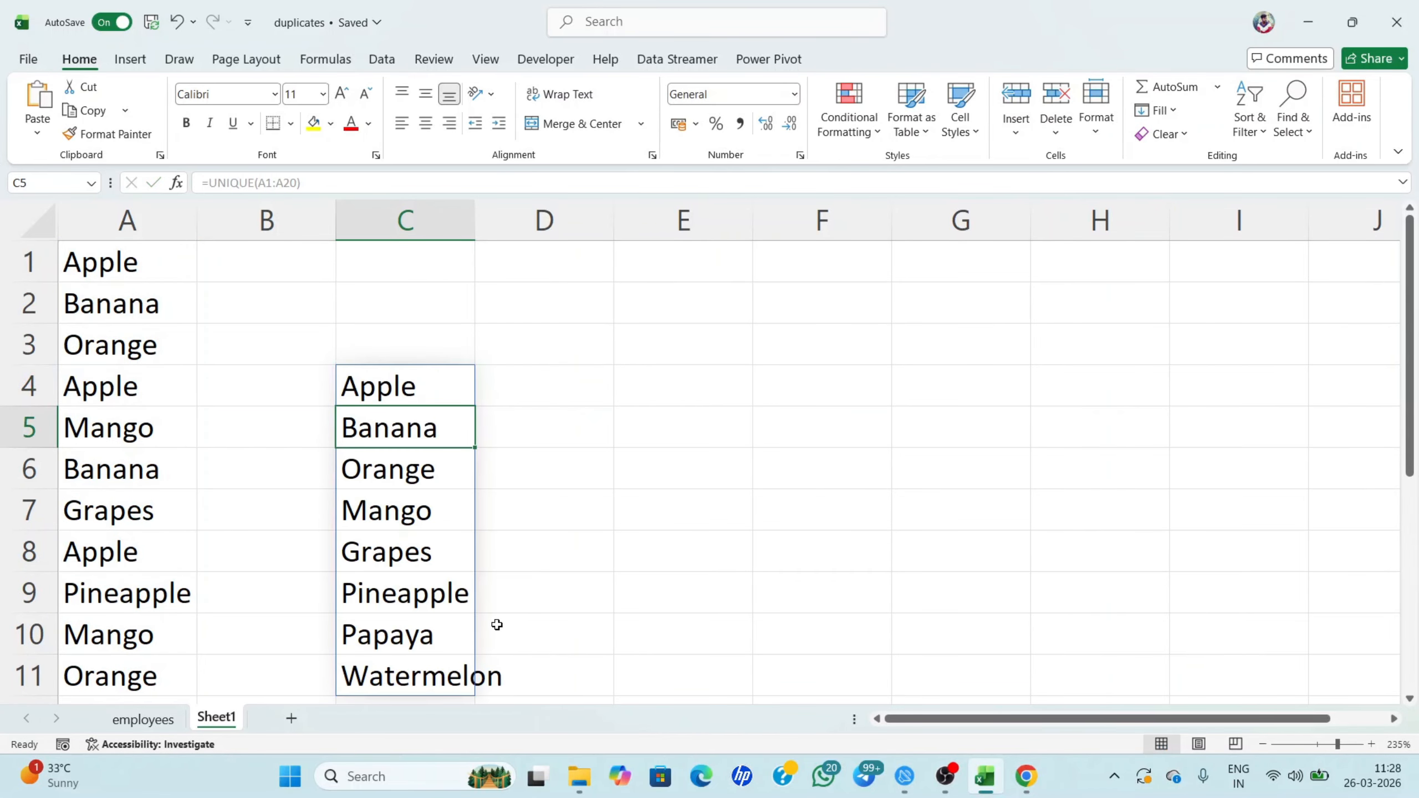
# Compare the unique fruit list in C4:C11 with the original list in column A
pyautogui.scroll(-1, 422, 327)
pyautogui.scroll(1, 181, 351)
pyautogui.scroll(-1, 358, 507)
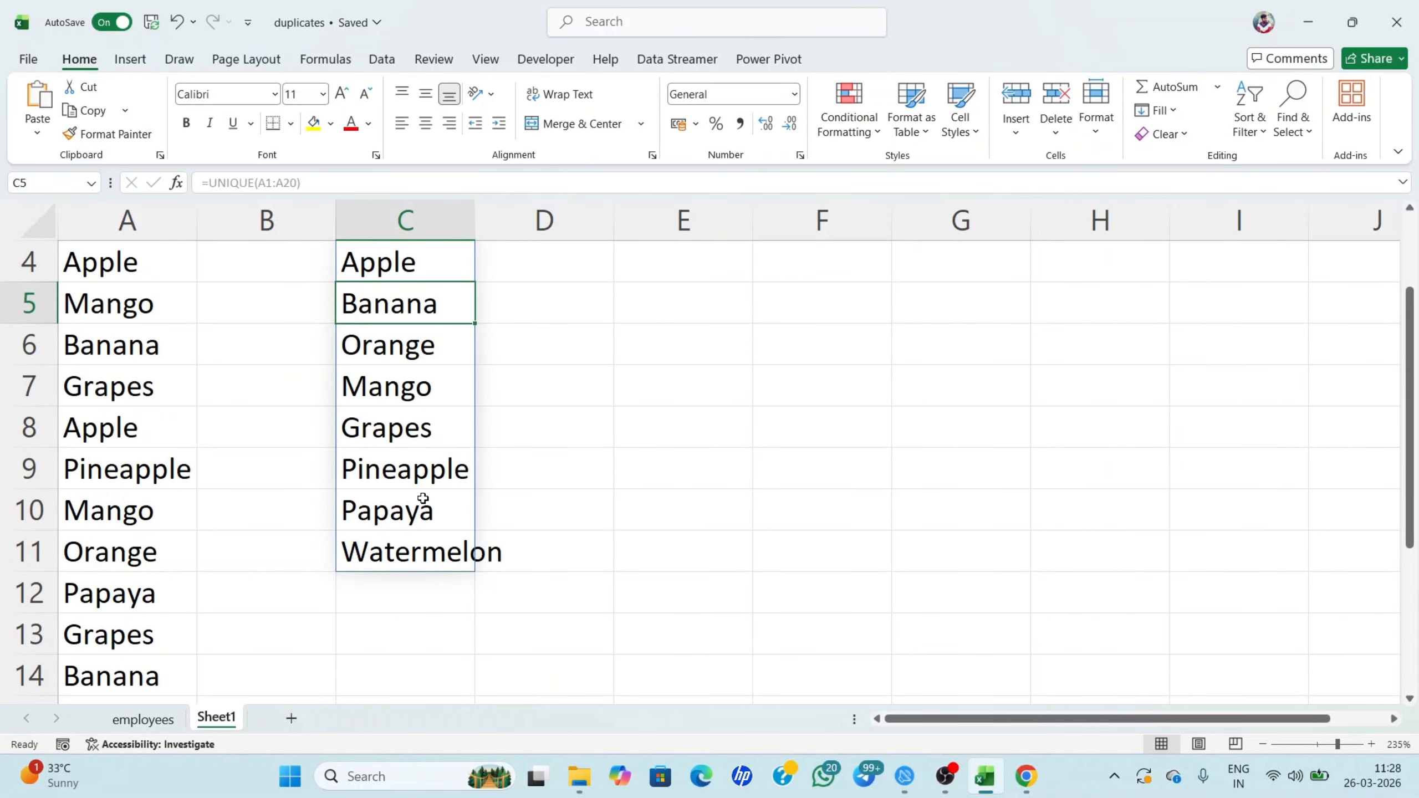
pyautogui.moveTo(397, 261); pyautogui.dragTo(407, 541)
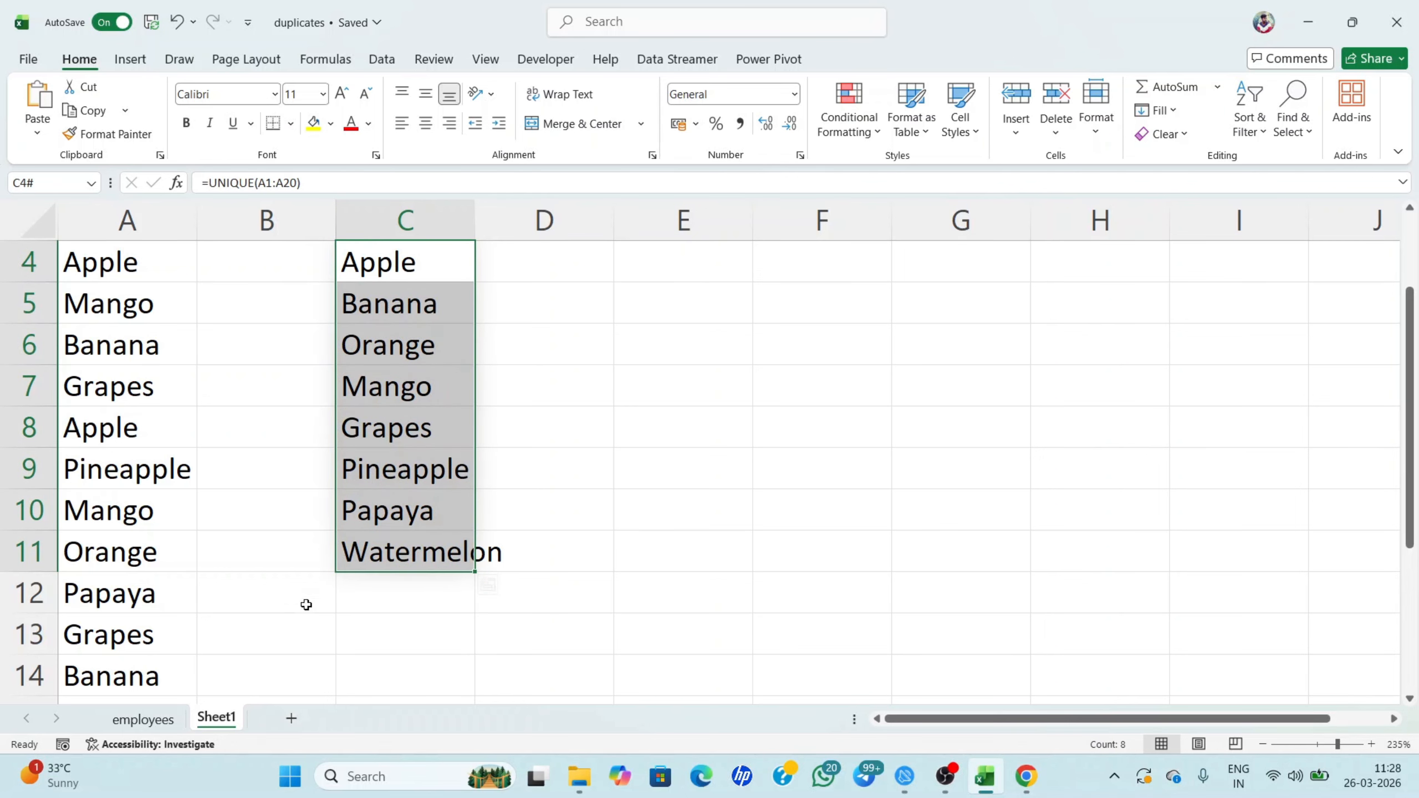
pyautogui.click(538, 504)
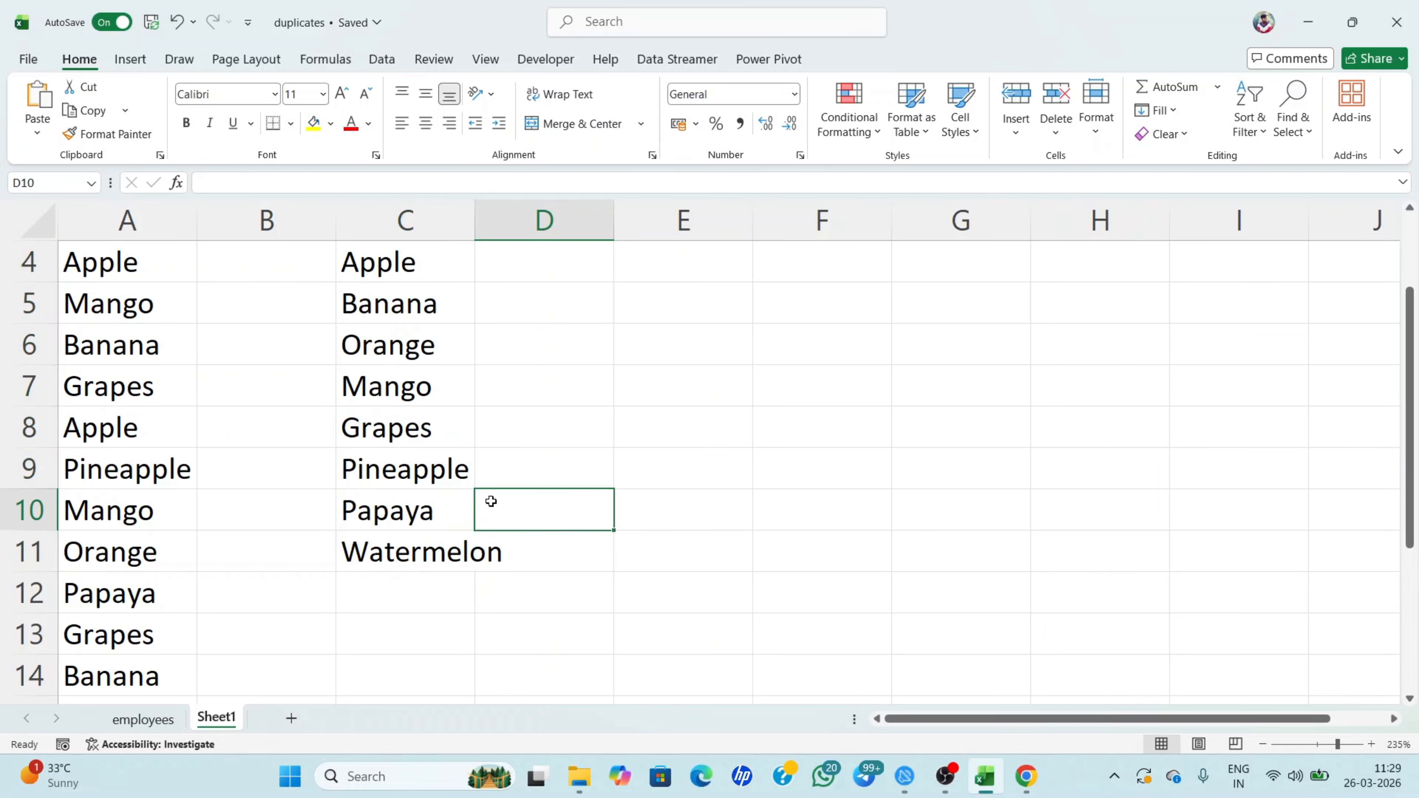
pyautogui.scroll(1, 297, 450)
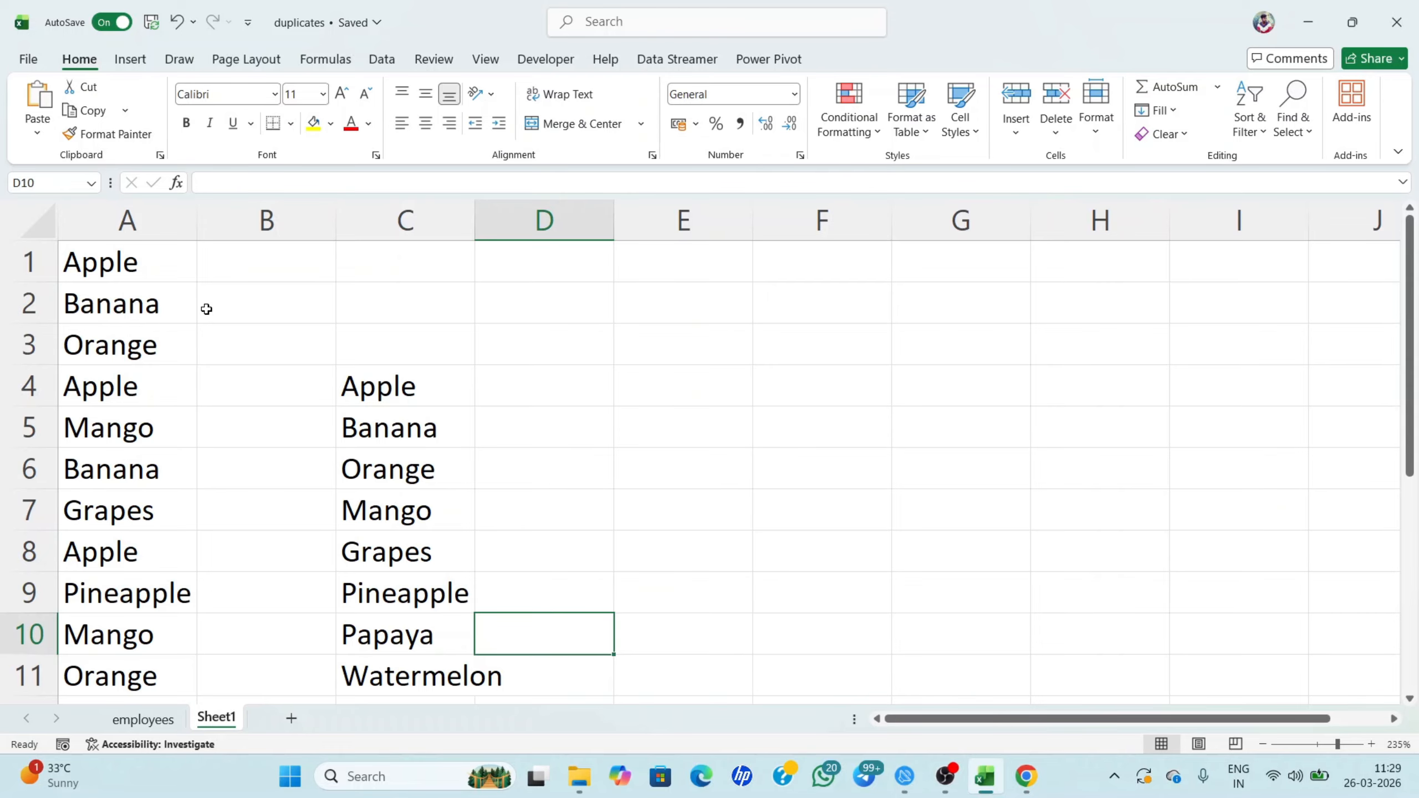
pyautogui.moveTo(105, 265); pyautogui.dragTo(120, 638)
pyautogui.scroll(2, 184, 406)
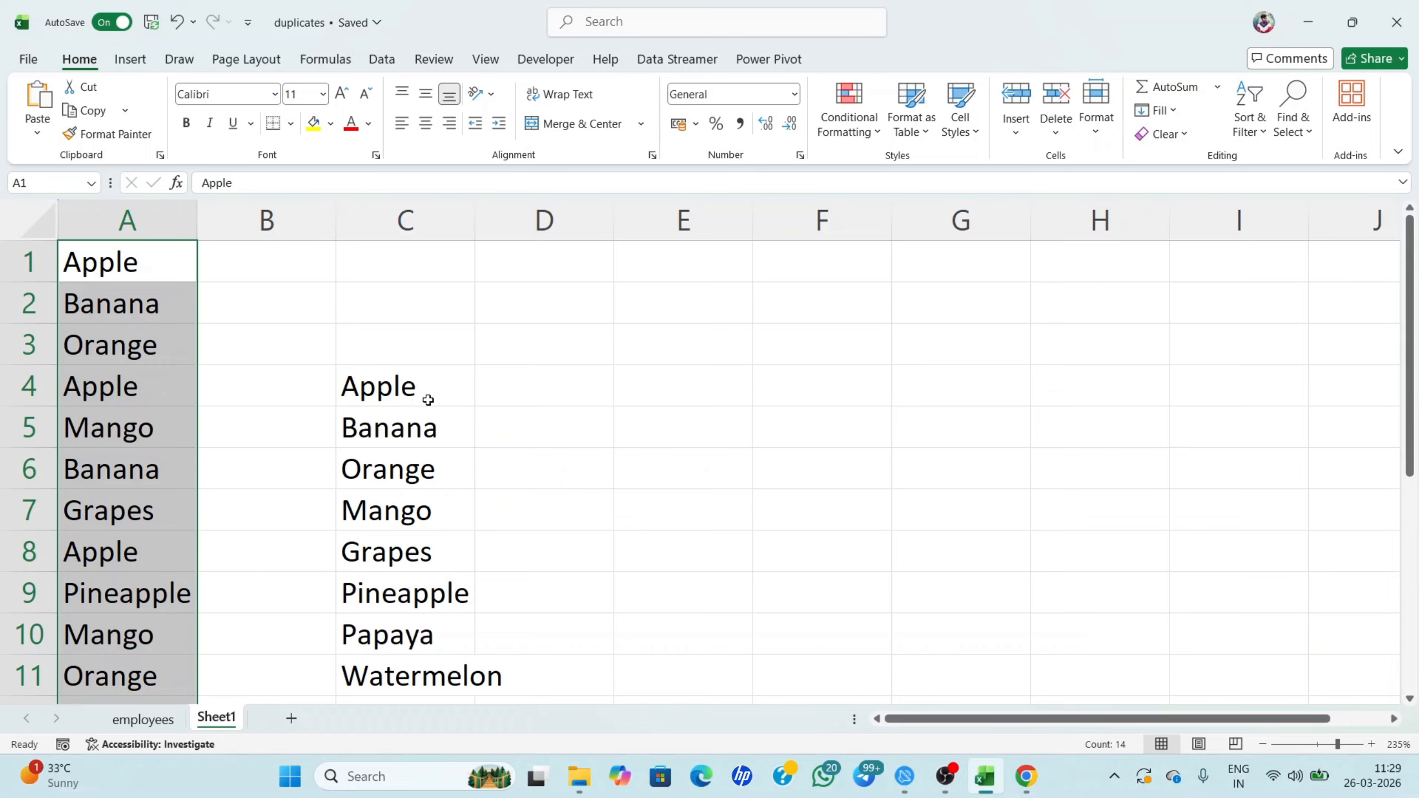
pyautogui.moveTo(427, 402); pyautogui.dragTo(415, 678)
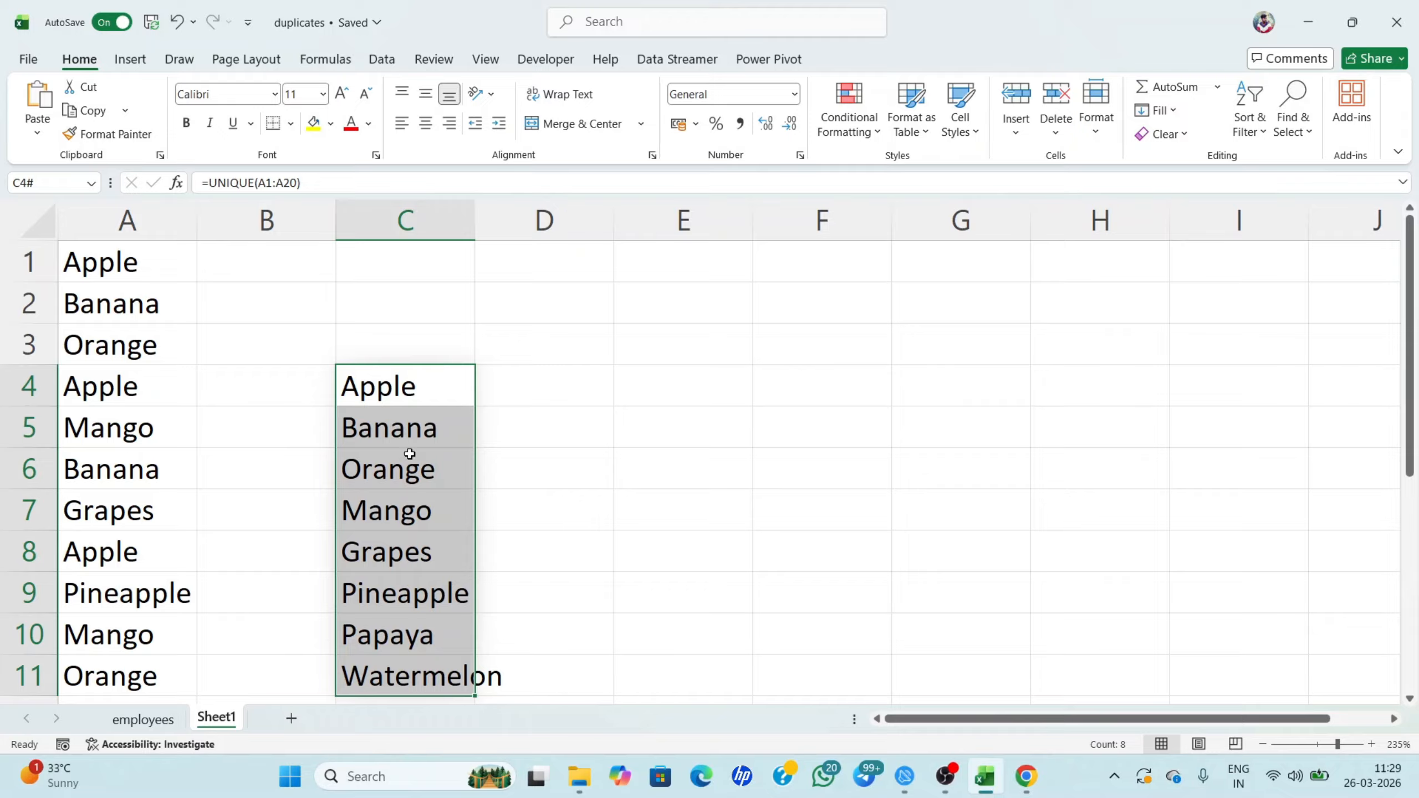
pyautogui.click(528, 384)
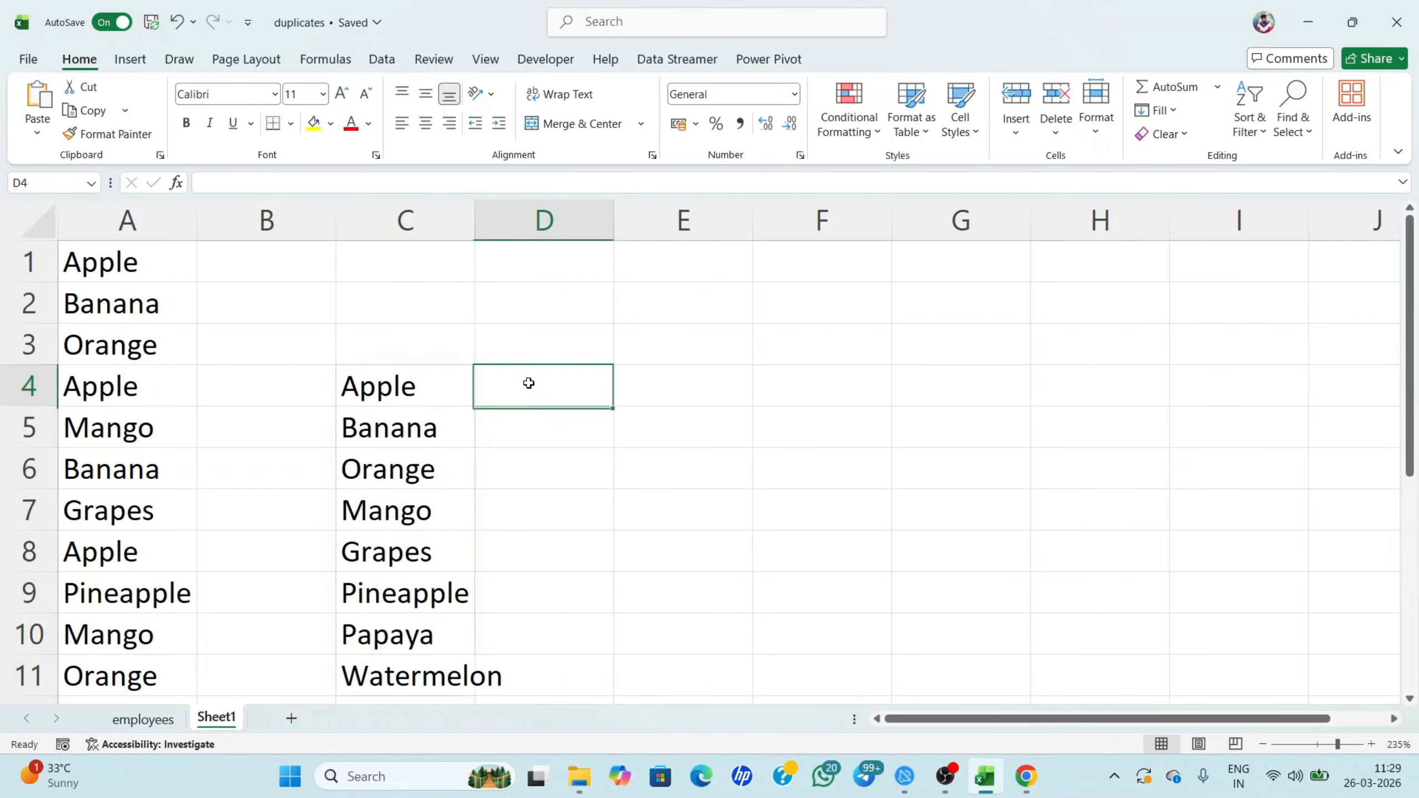
# Delete the UNIQUE formula from cell C4 and look over the original fruit list down to its end
pyautogui.click(382, 393)
pyautogui.press('Delete')
pyautogui.scroll(-3, 311, 453)
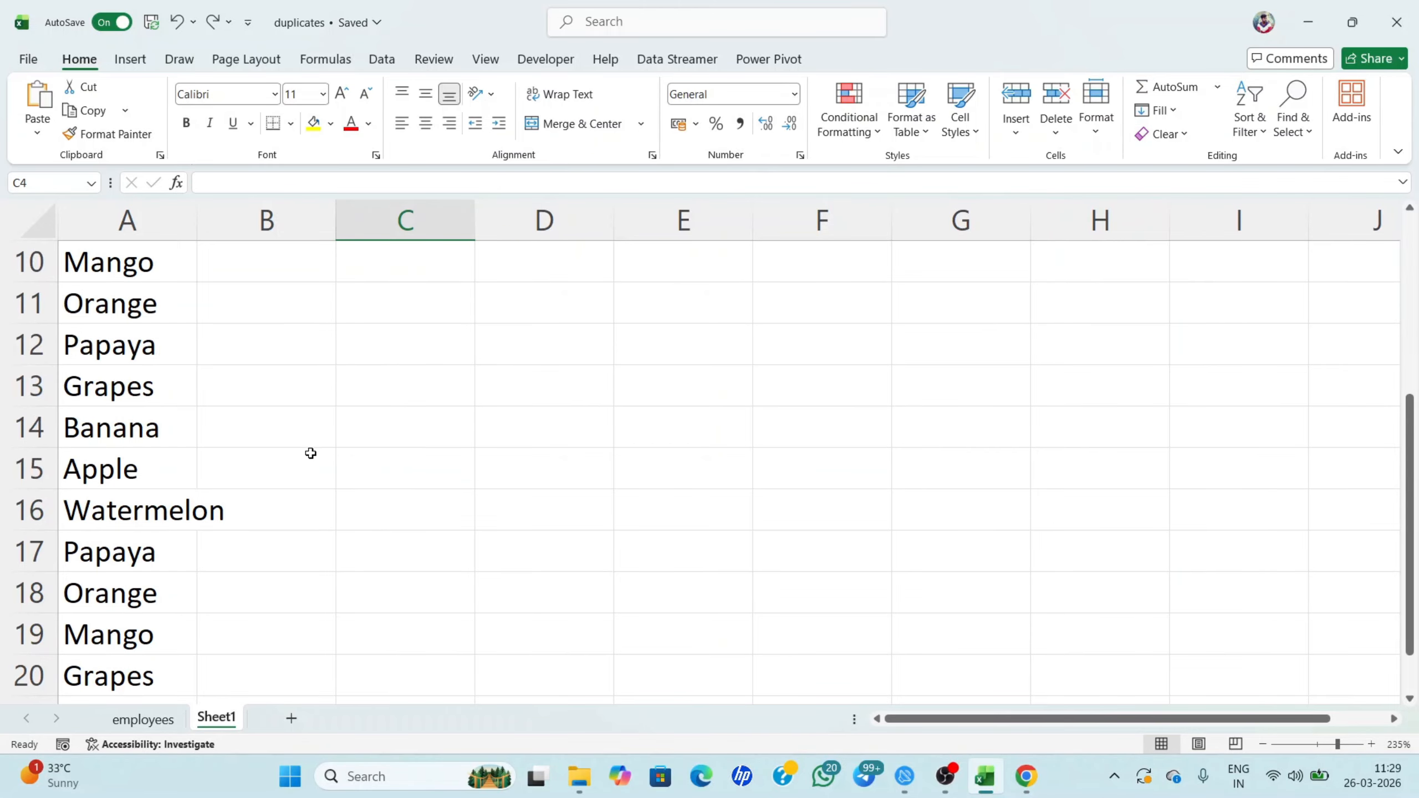
pyautogui.scroll(-1, 310, 453)
pyautogui.scroll(4, 587, 445)
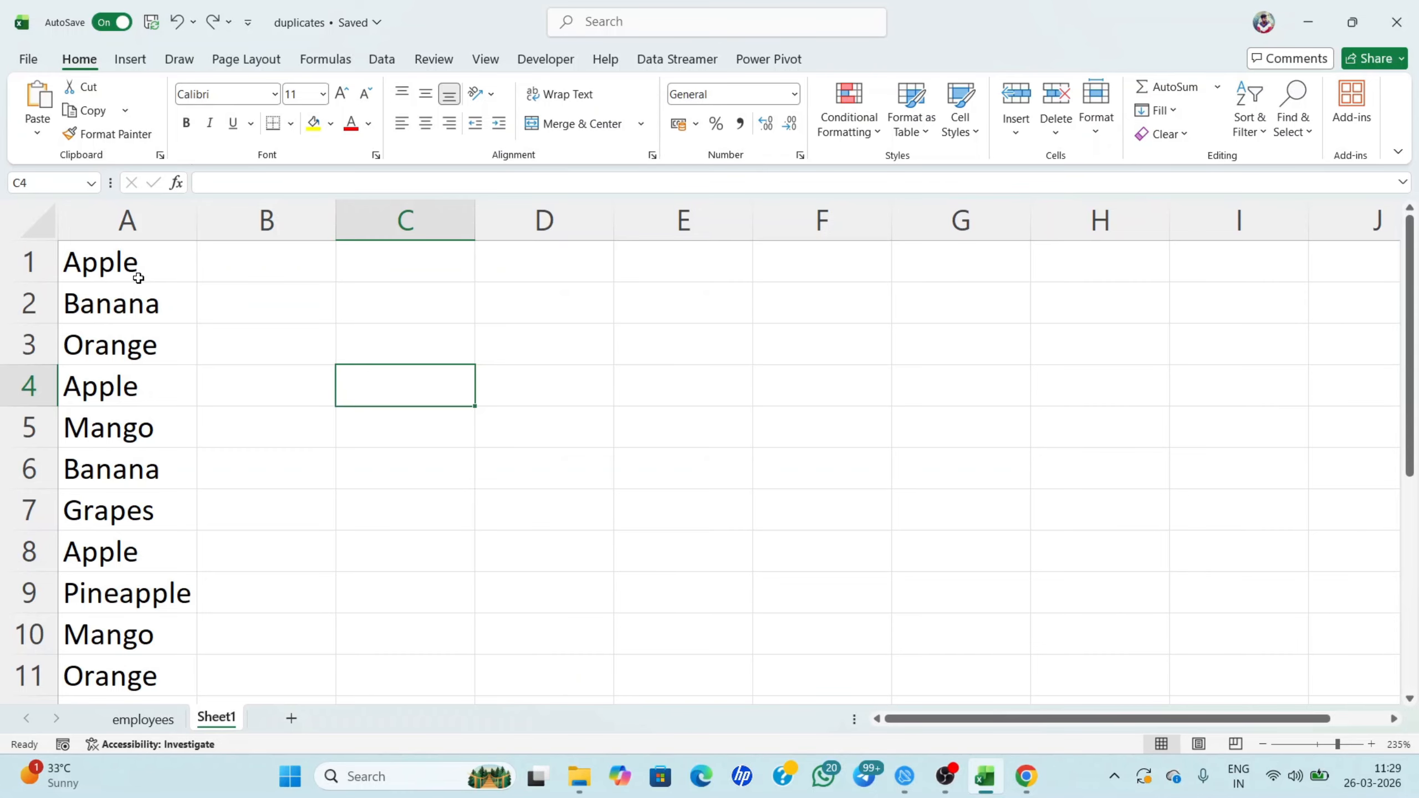
# Apply an in-place Advanced Filter to A1:A20 with unique records only, accepting the first row as column labels
pyautogui.click(382, 59)
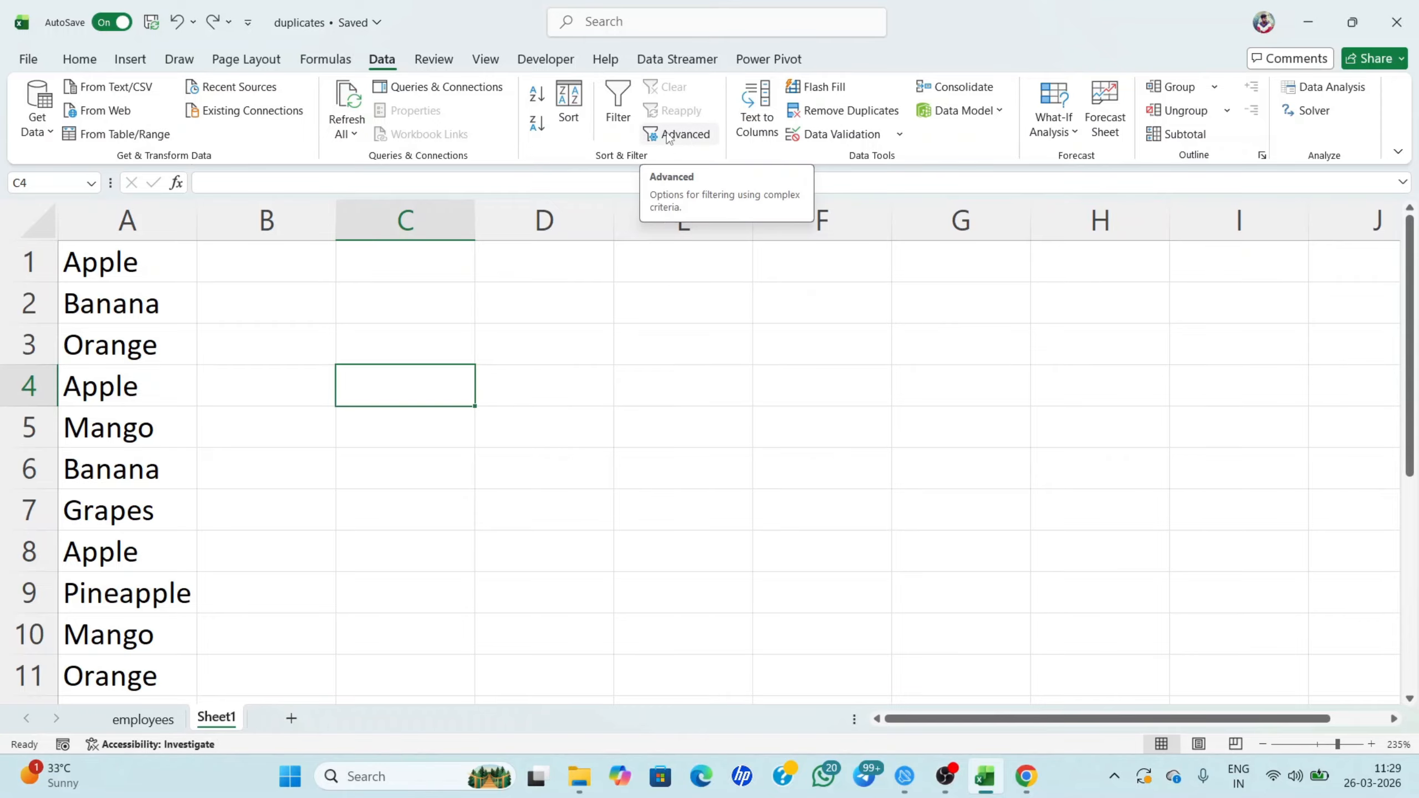
pyautogui.click(125, 264)
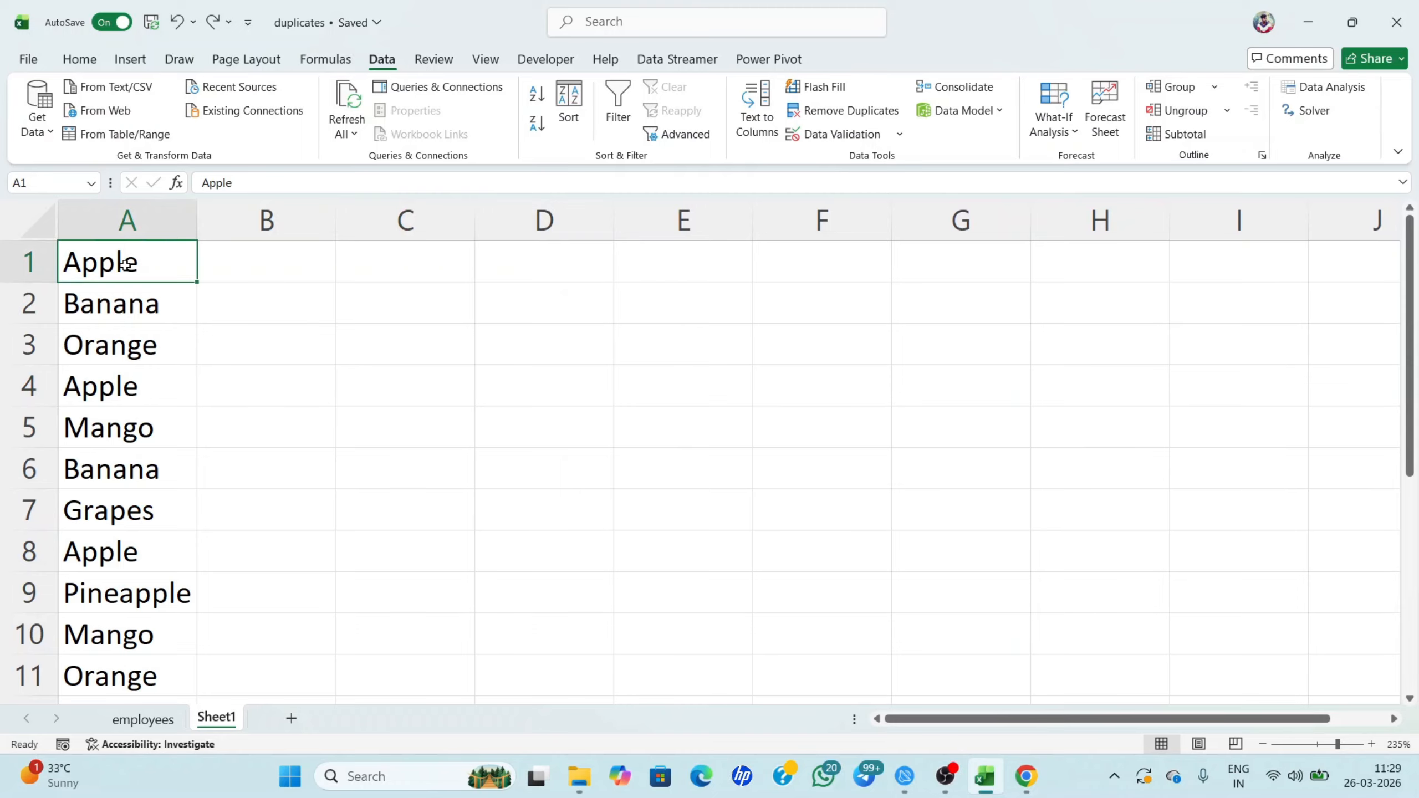
pyautogui.hotkey('ctrl', 'shift', 'Down')
pyautogui.scroll(3, 126, 264)
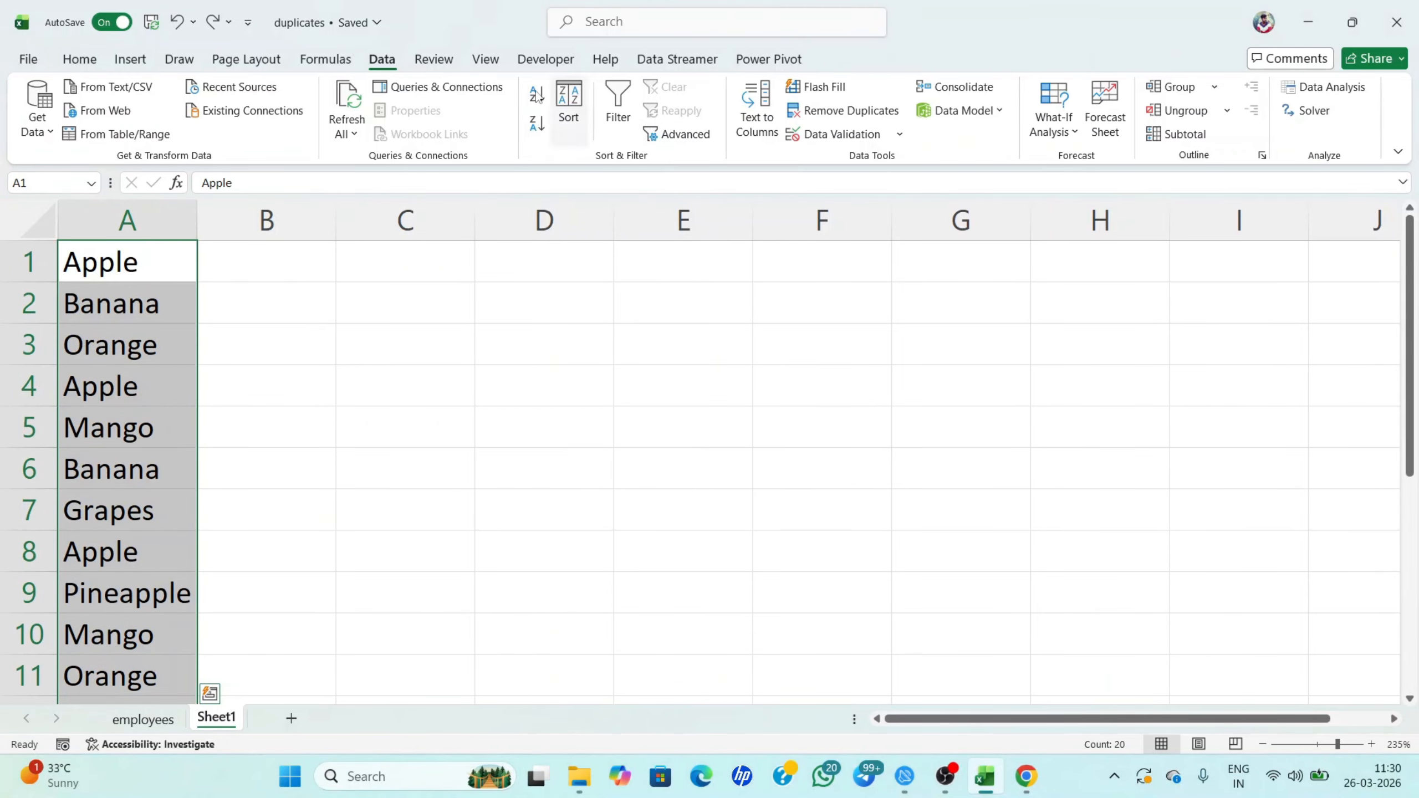
pyautogui.click(663, 135)
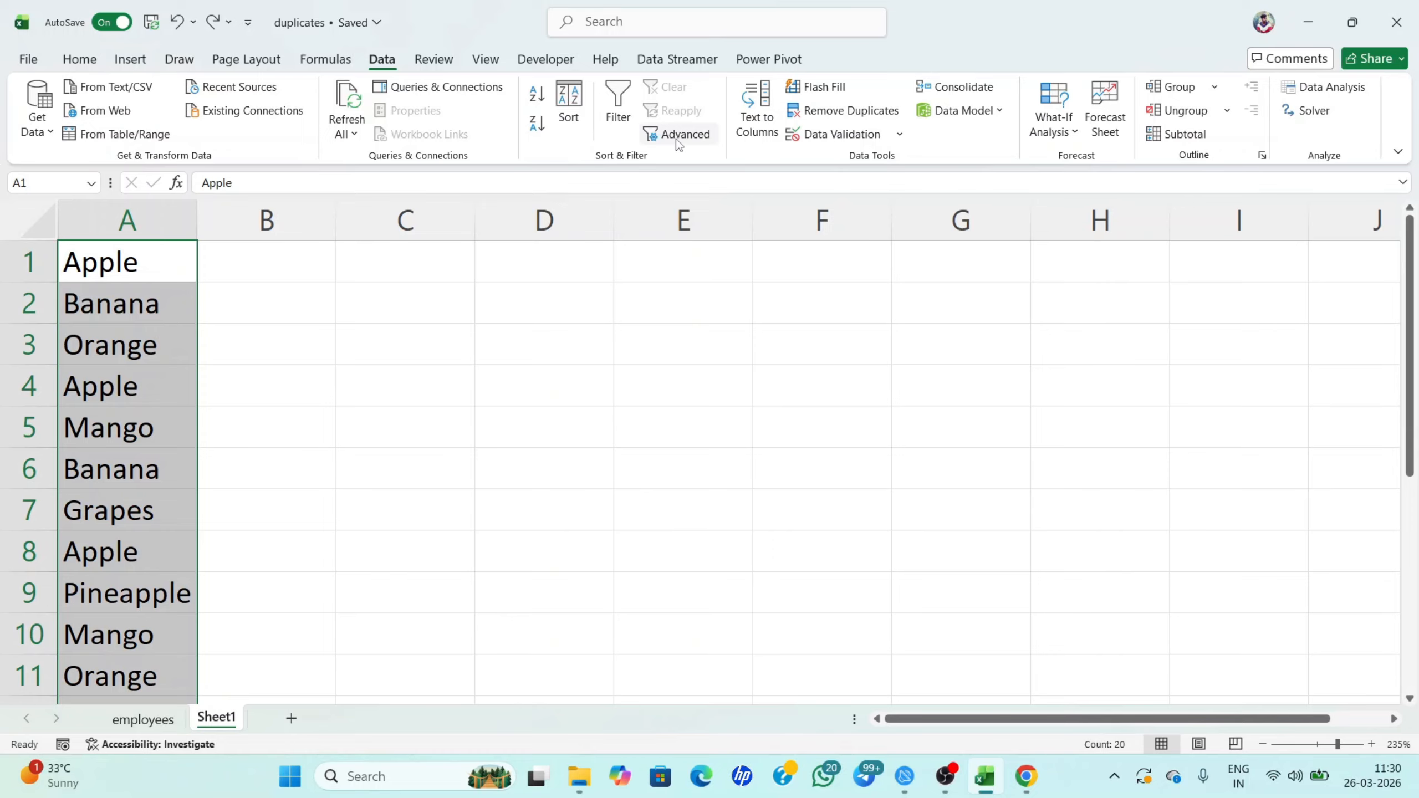
pyautogui.click(676, 139)
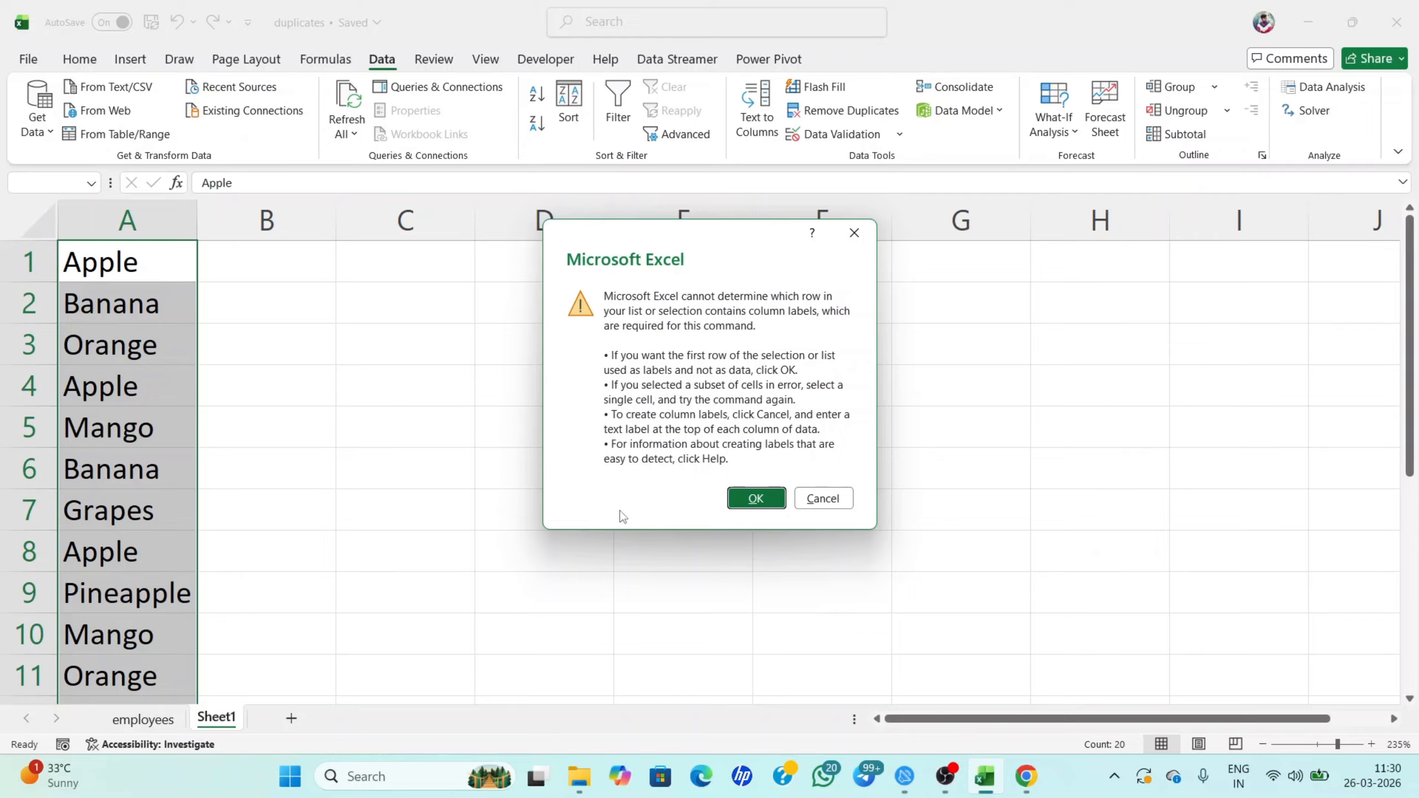
pyautogui.click(756, 498)
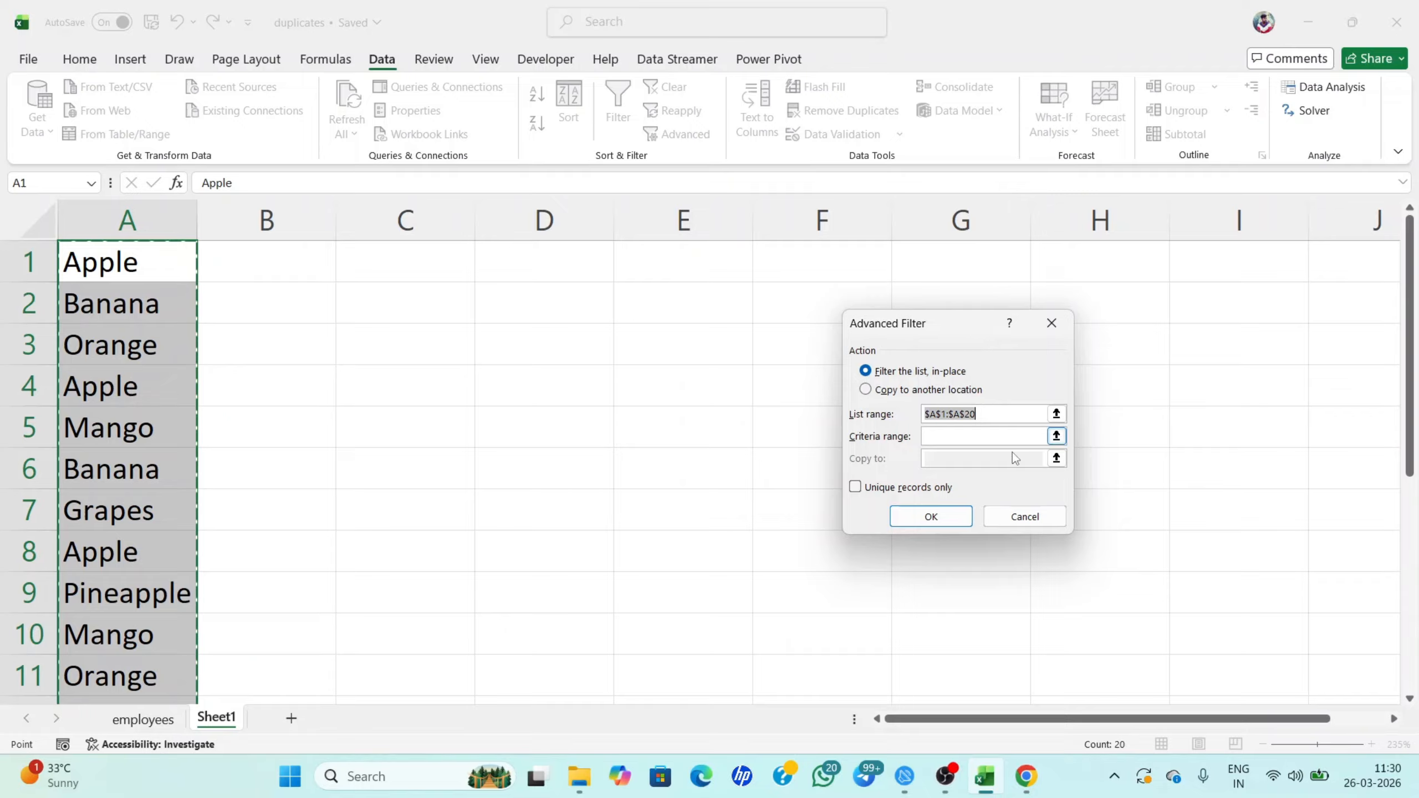
pyautogui.click(855, 488)
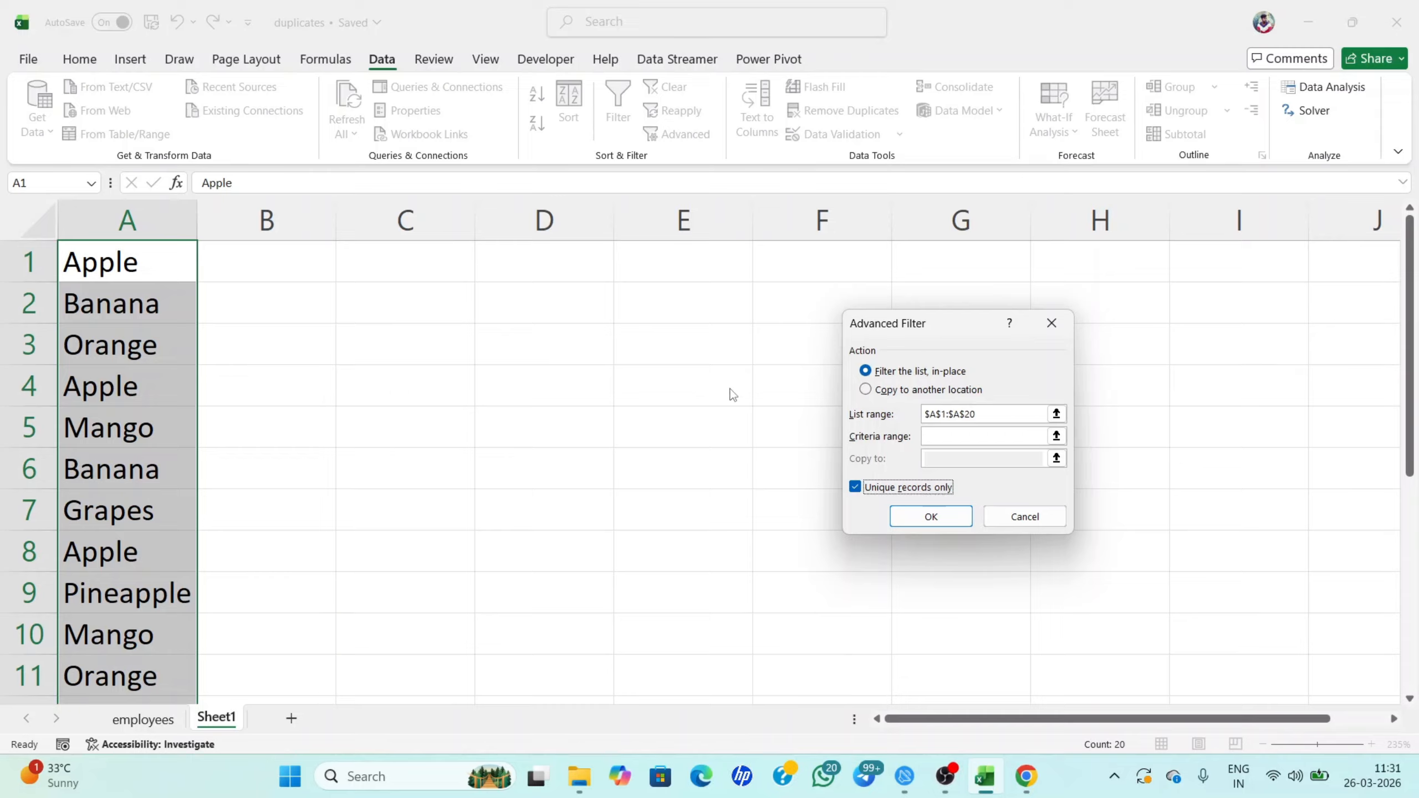
pyautogui.click(955, 516)
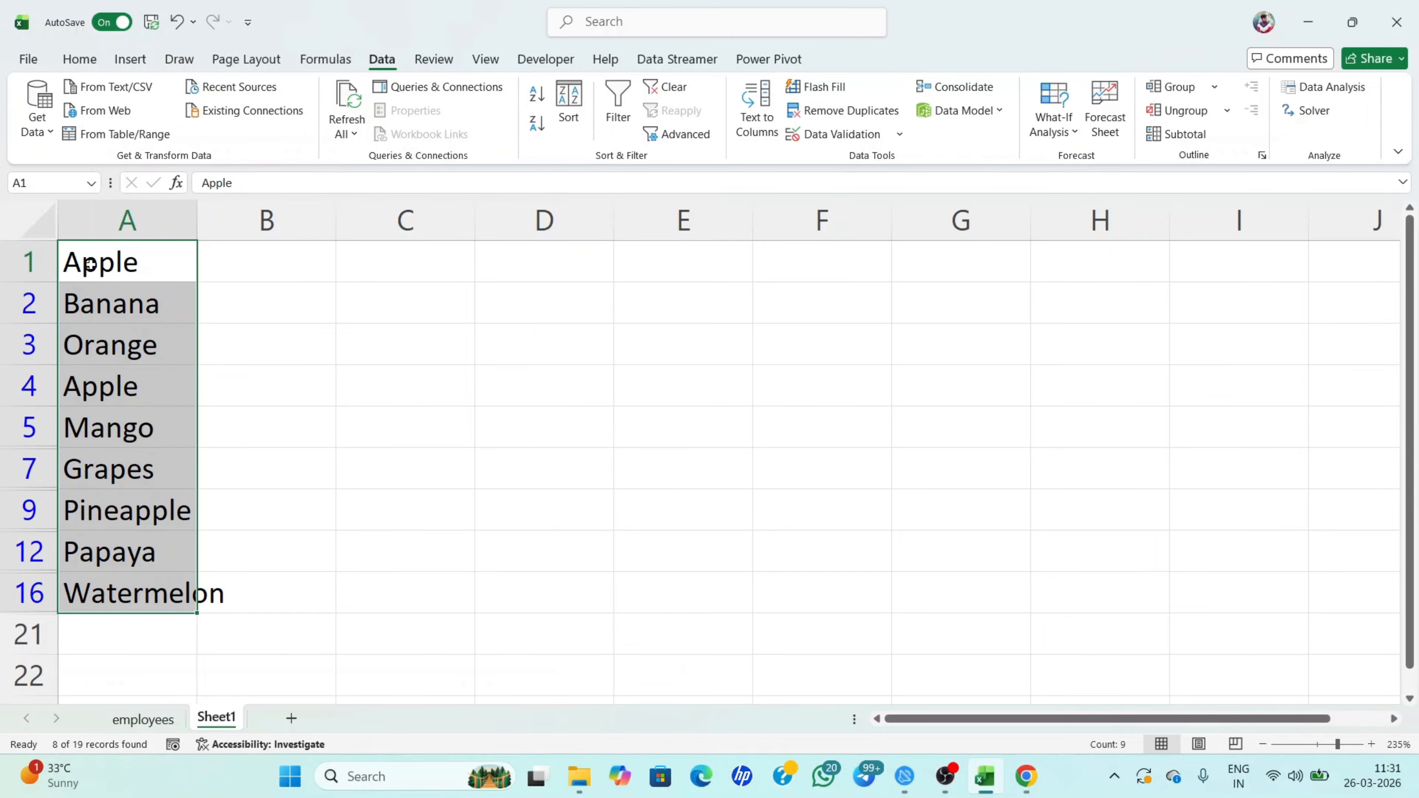
# Look over the filtered fruit list, and clear the filter from column A
pyautogui.click(262, 585)
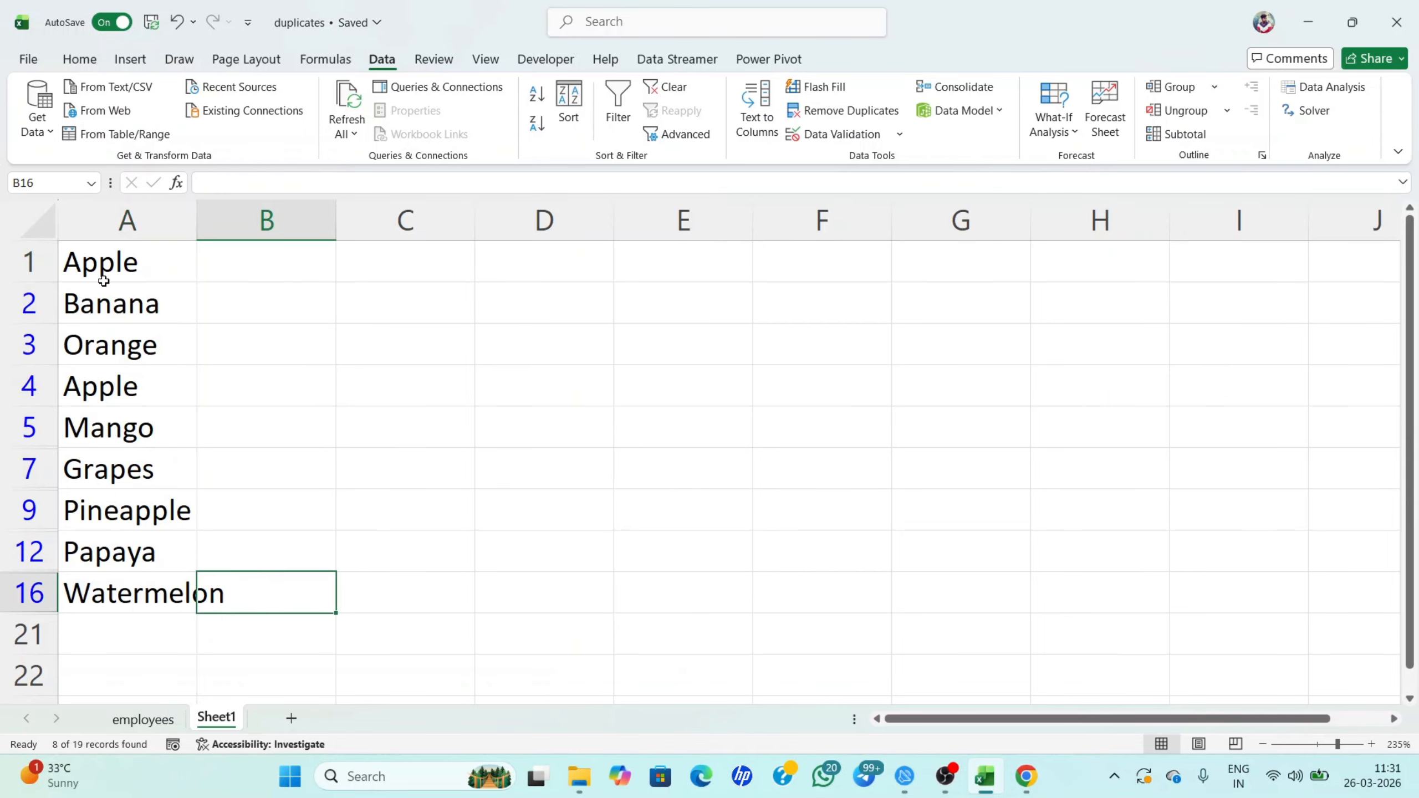
pyautogui.moveTo(106, 268); pyautogui.dragTo(115, 568)
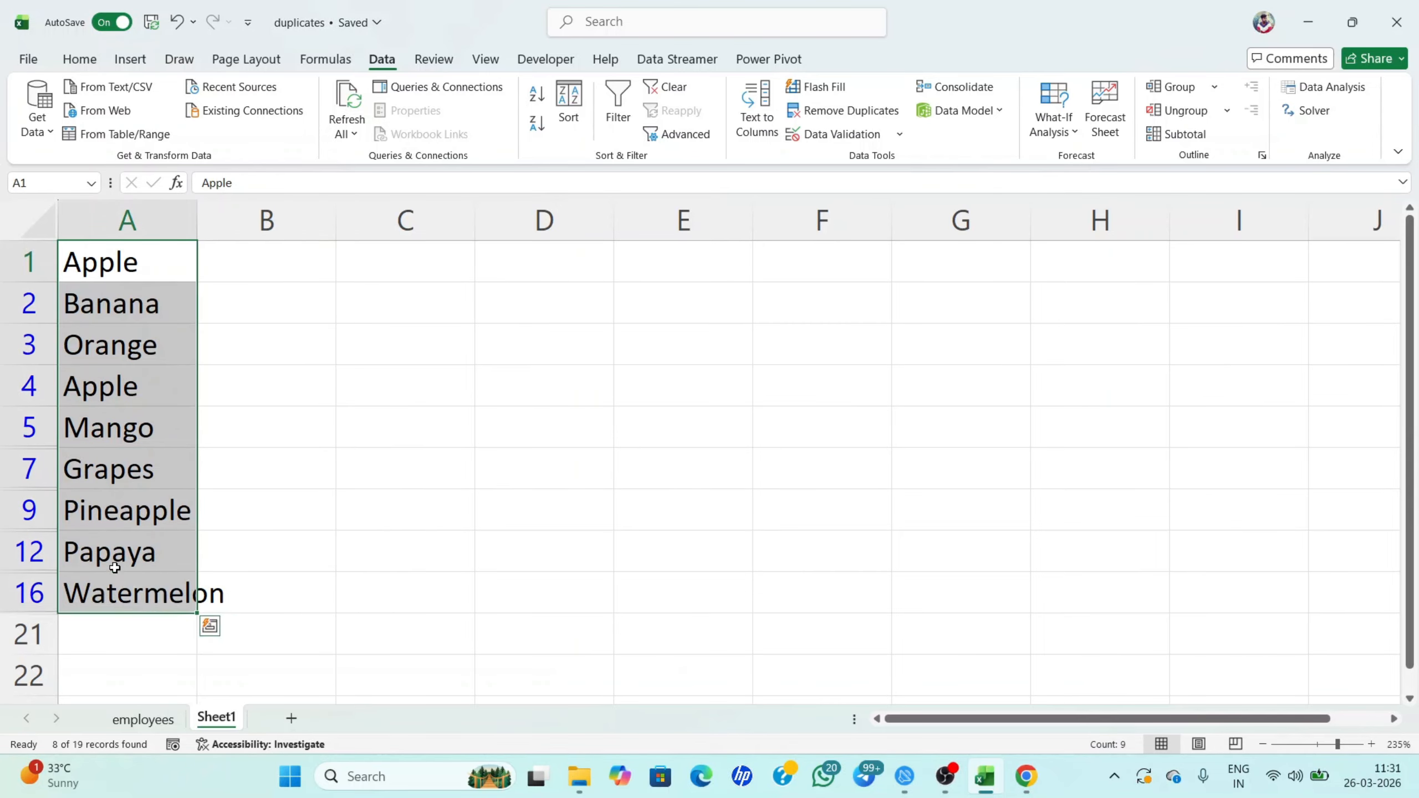
pyautogui.click(223, 274)
pyautogui.click(117, 264)
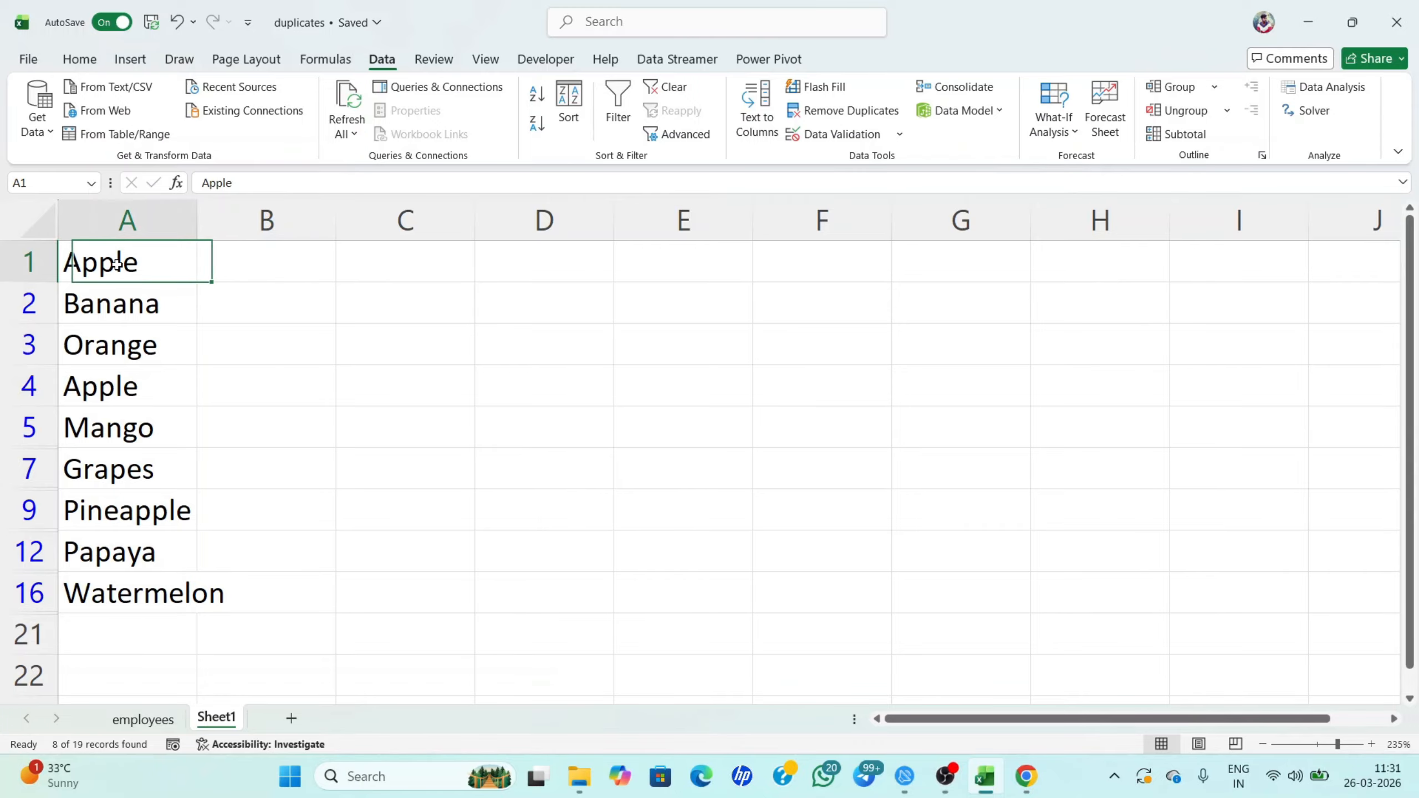
pyautogui.hotkey('alt', 'a')
pyautogui.press('c')
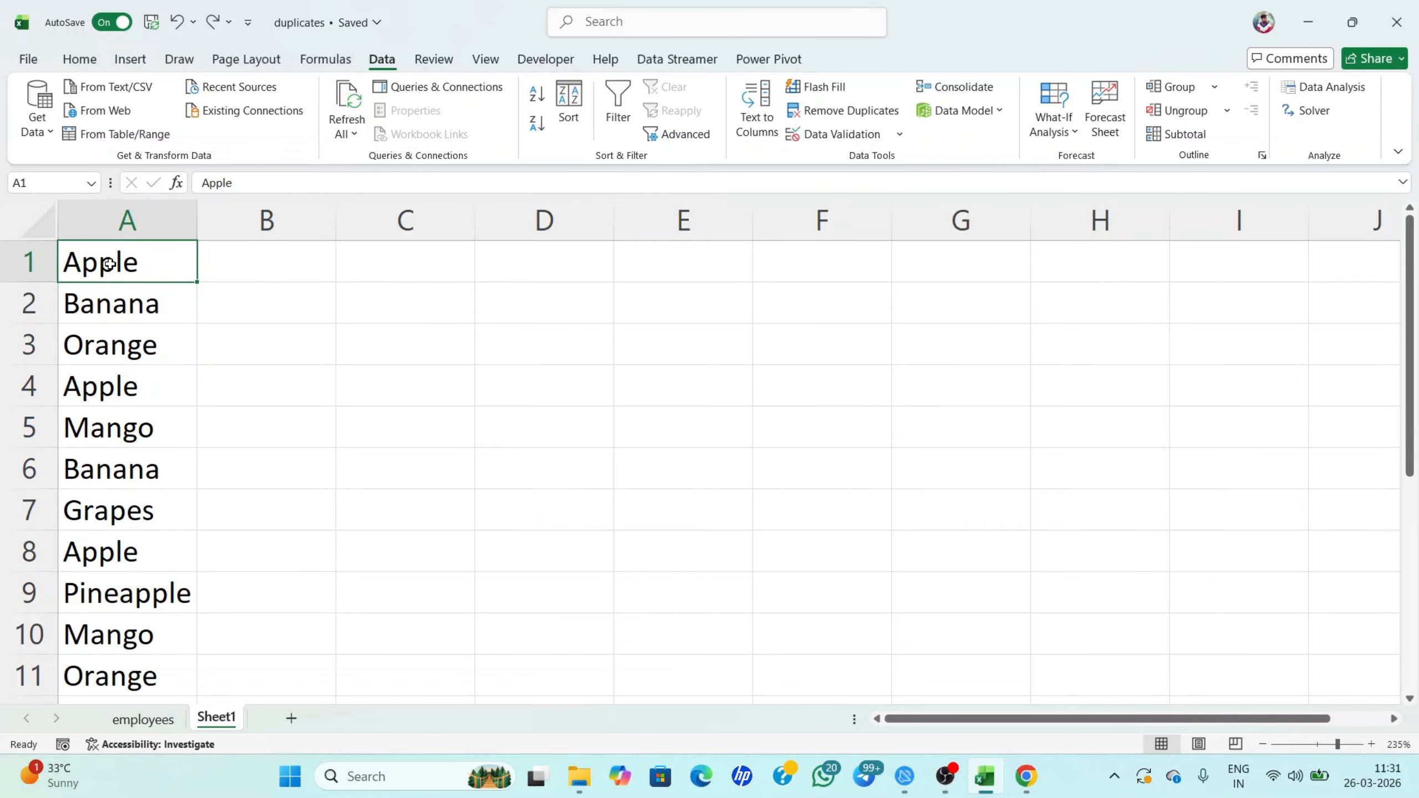
# Use Advanced Filter to copy only the unique records of A1:A20 to another location starting at D4
pyautogui.hotkey('ctrl', 'shift', 'Down')
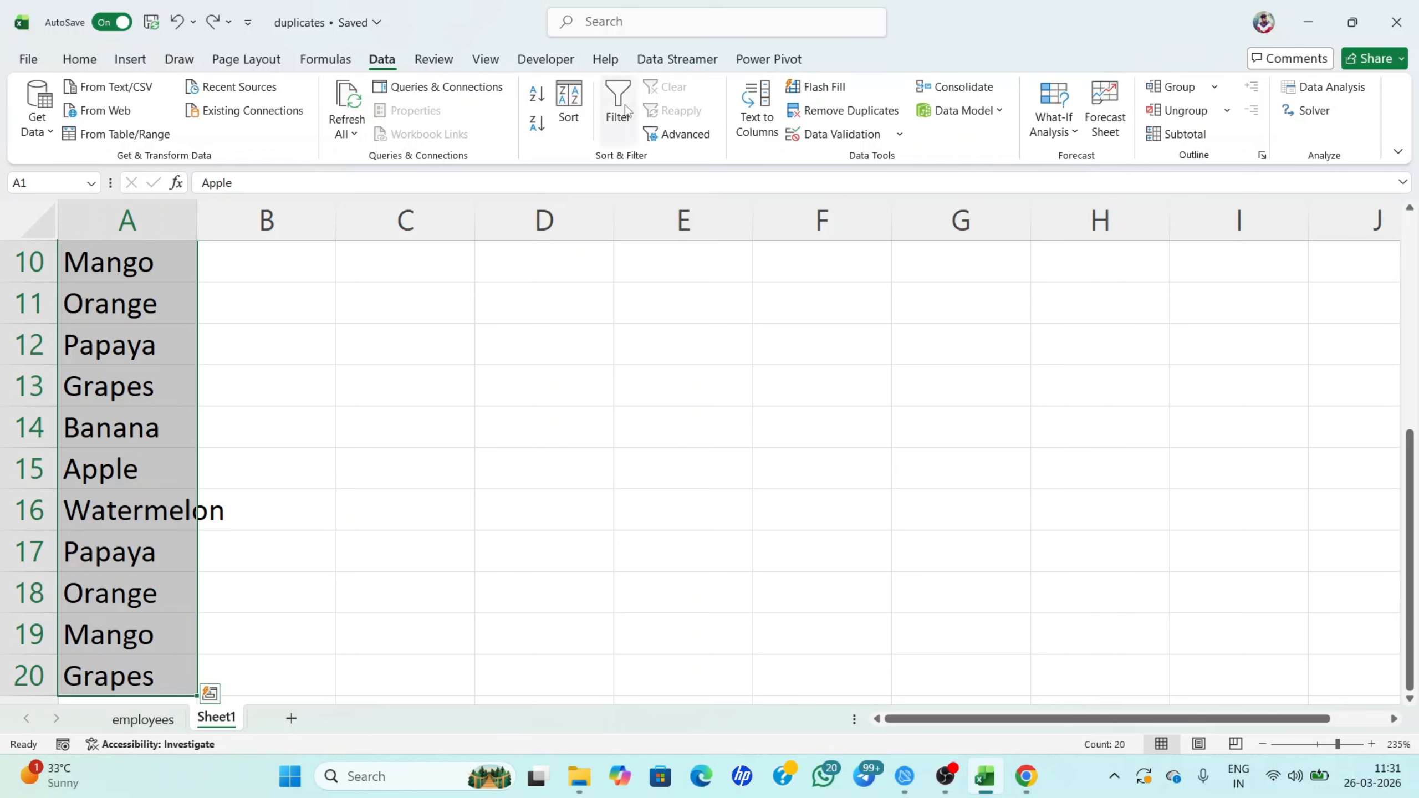
pyautogui.click(685, 134)
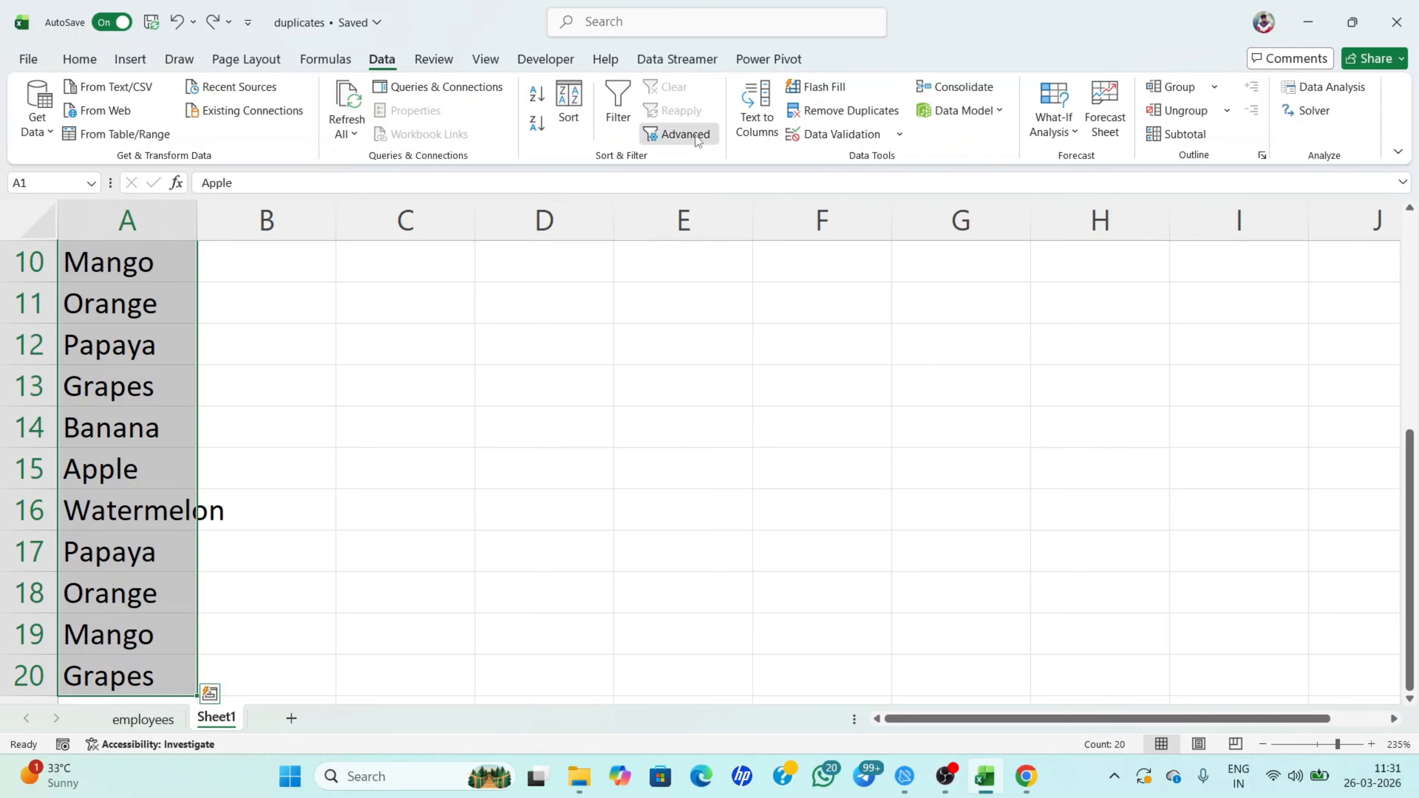
pyautogui.click(765, 506)
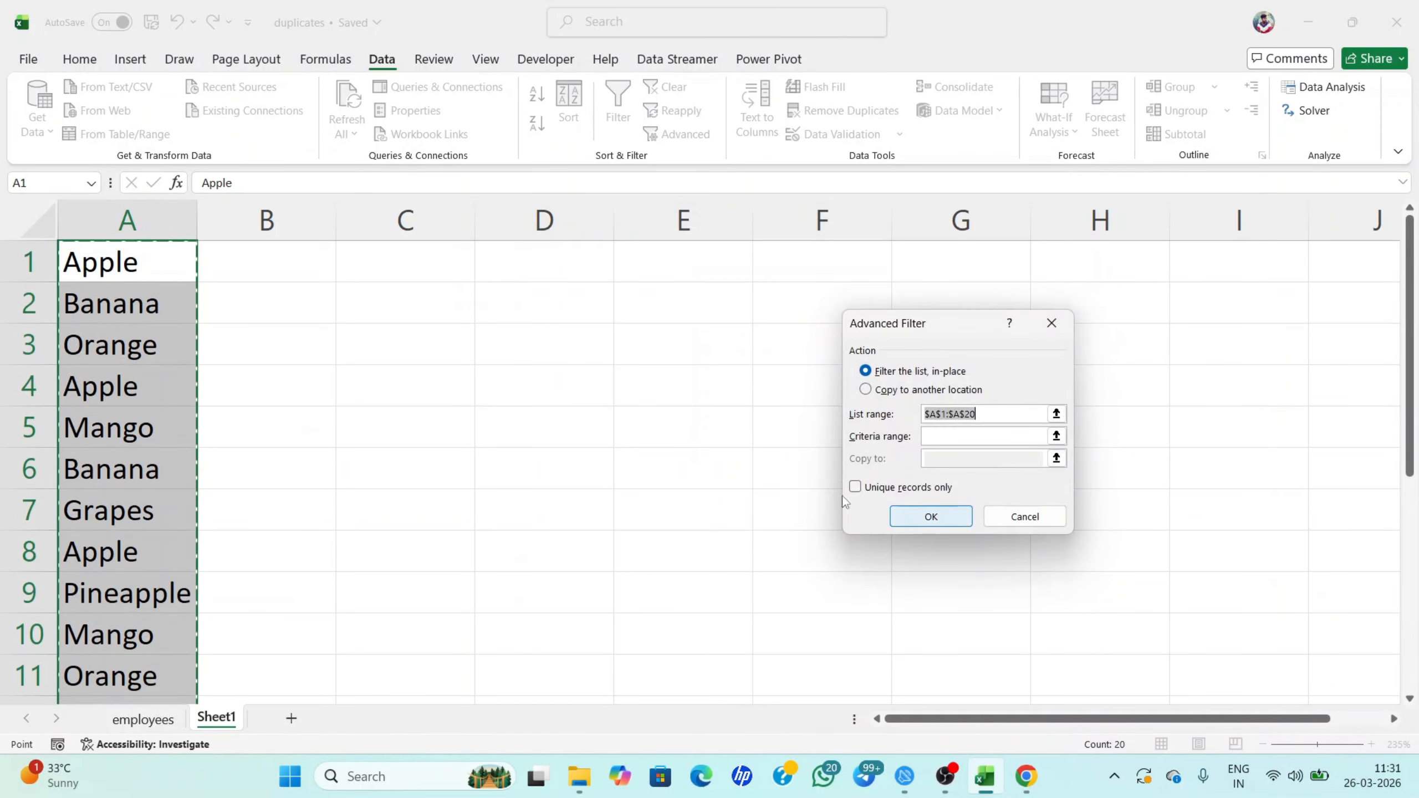
pyautogui.click(866, 391)
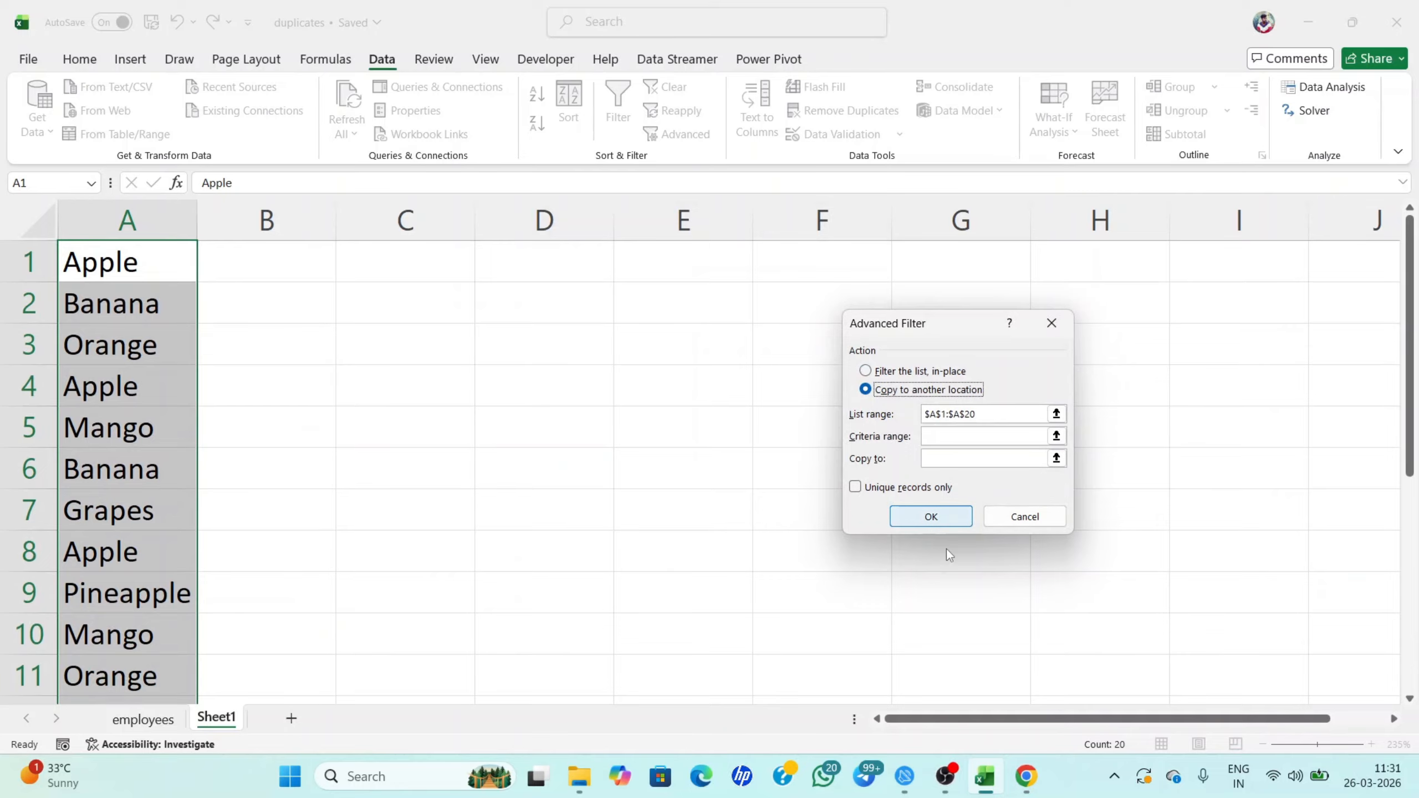
pyautogui.click(856, 488)
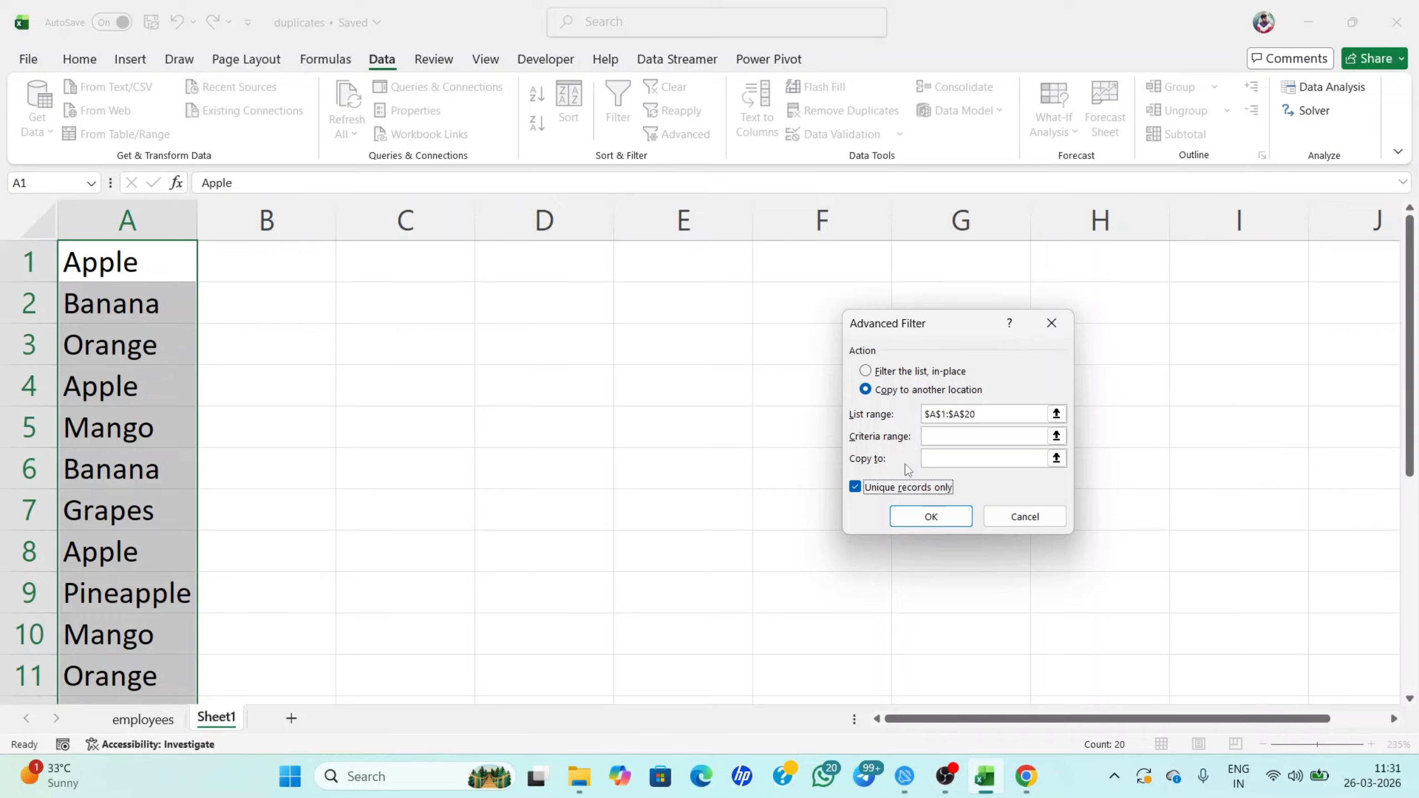
pyautogui.click(947, 460)
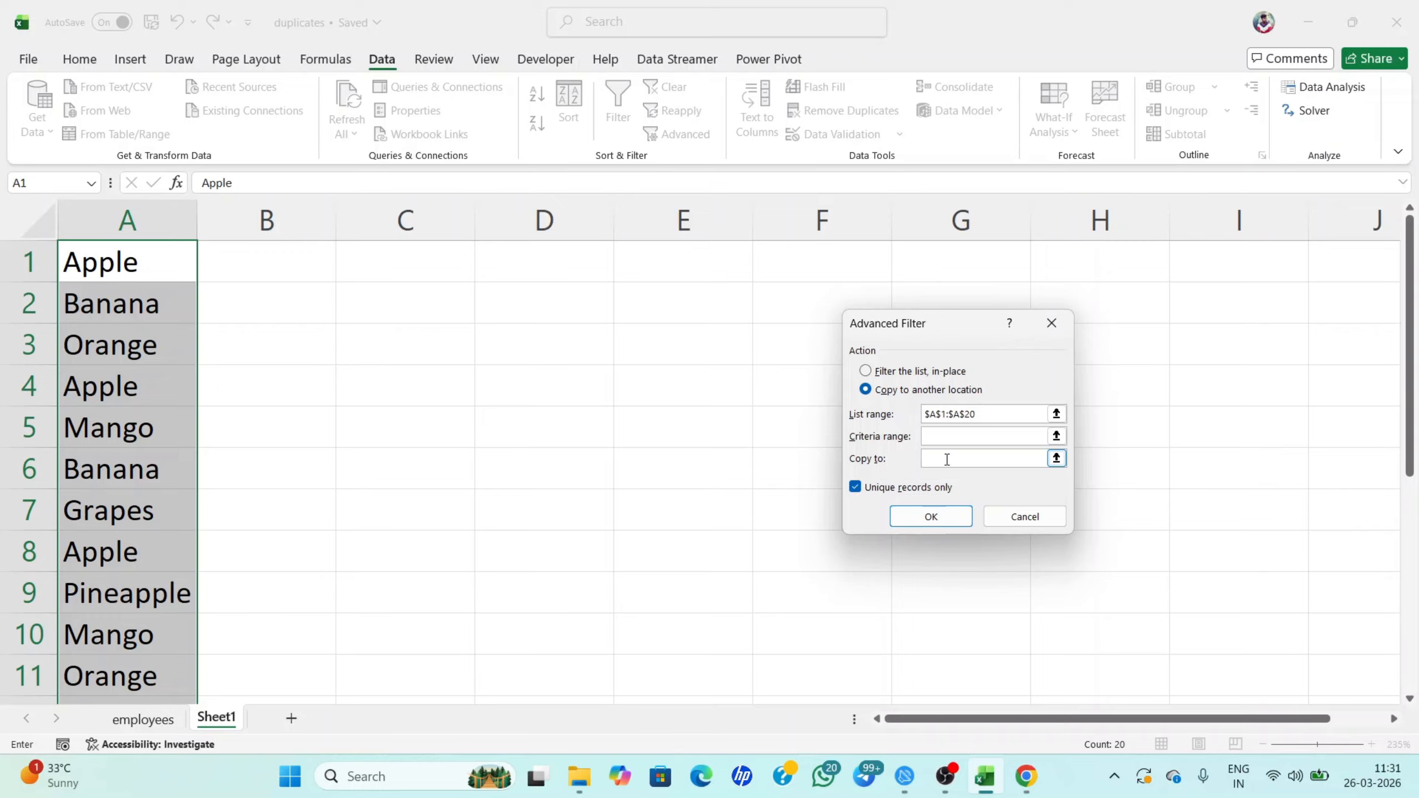
pyautogui.click(535, 397)
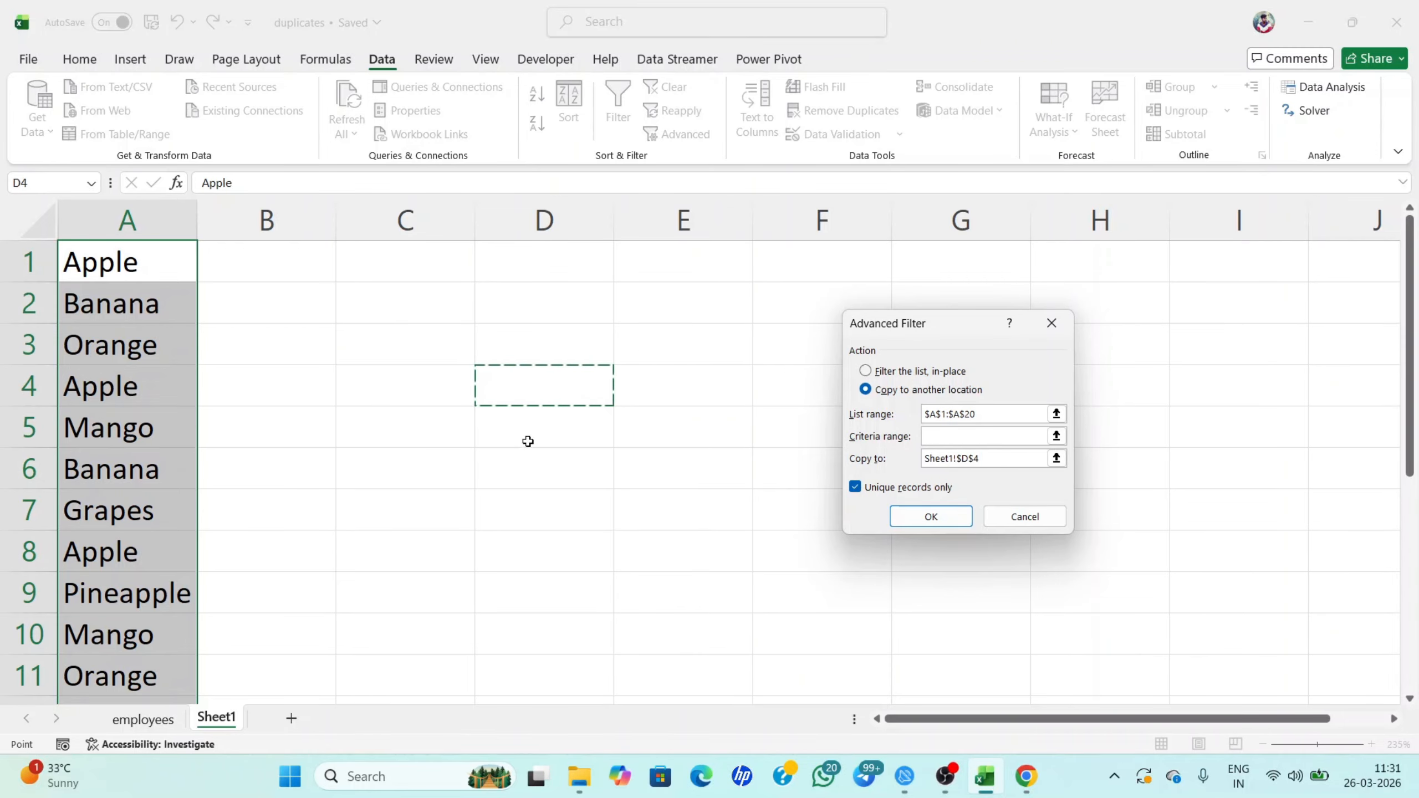
pyautogui.click(931, 517)
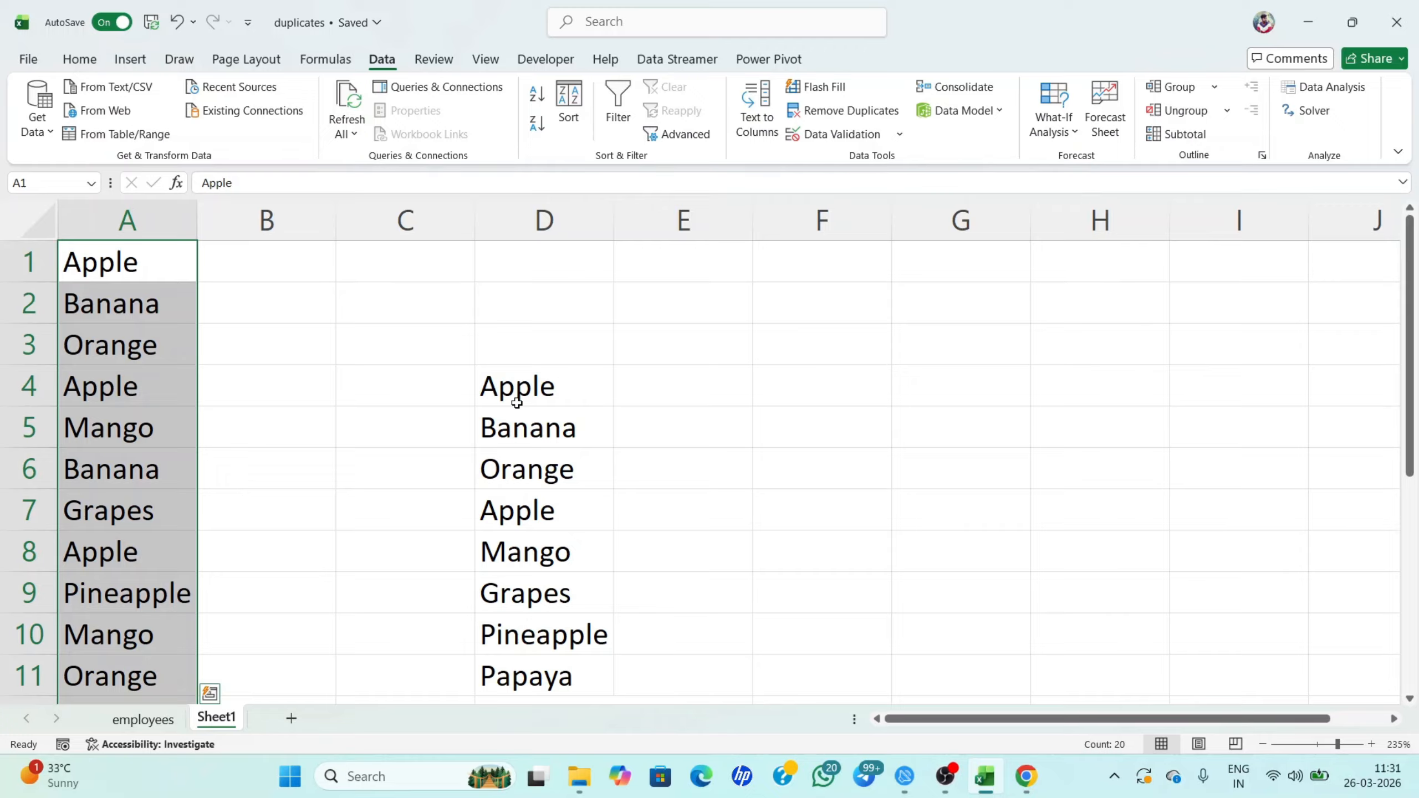
# Look over the extracted fruit list in column D down to its last entry
pyautogui.moveTo(514, 391); pyautogui.dragTo(541, 630)
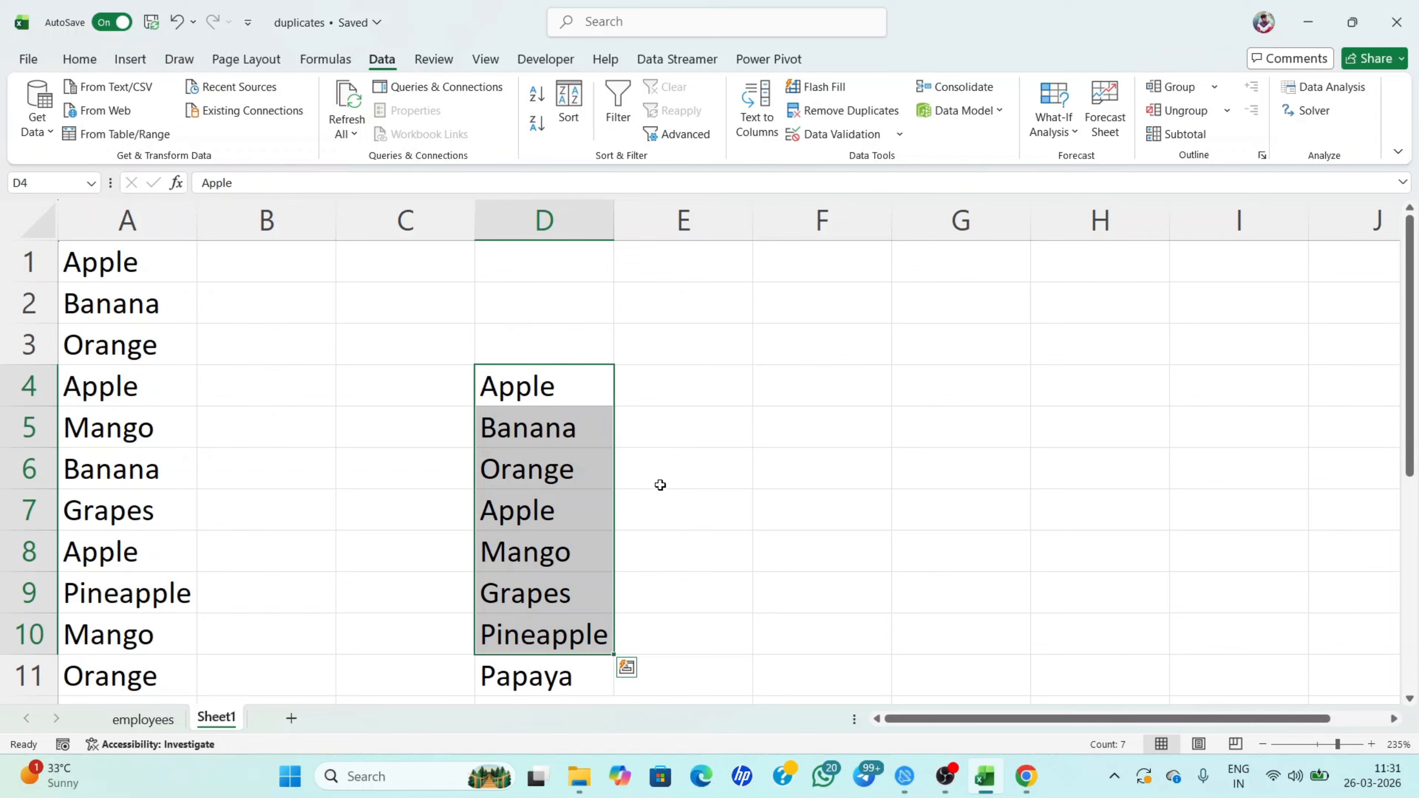
pyautogui.click(679, 398)
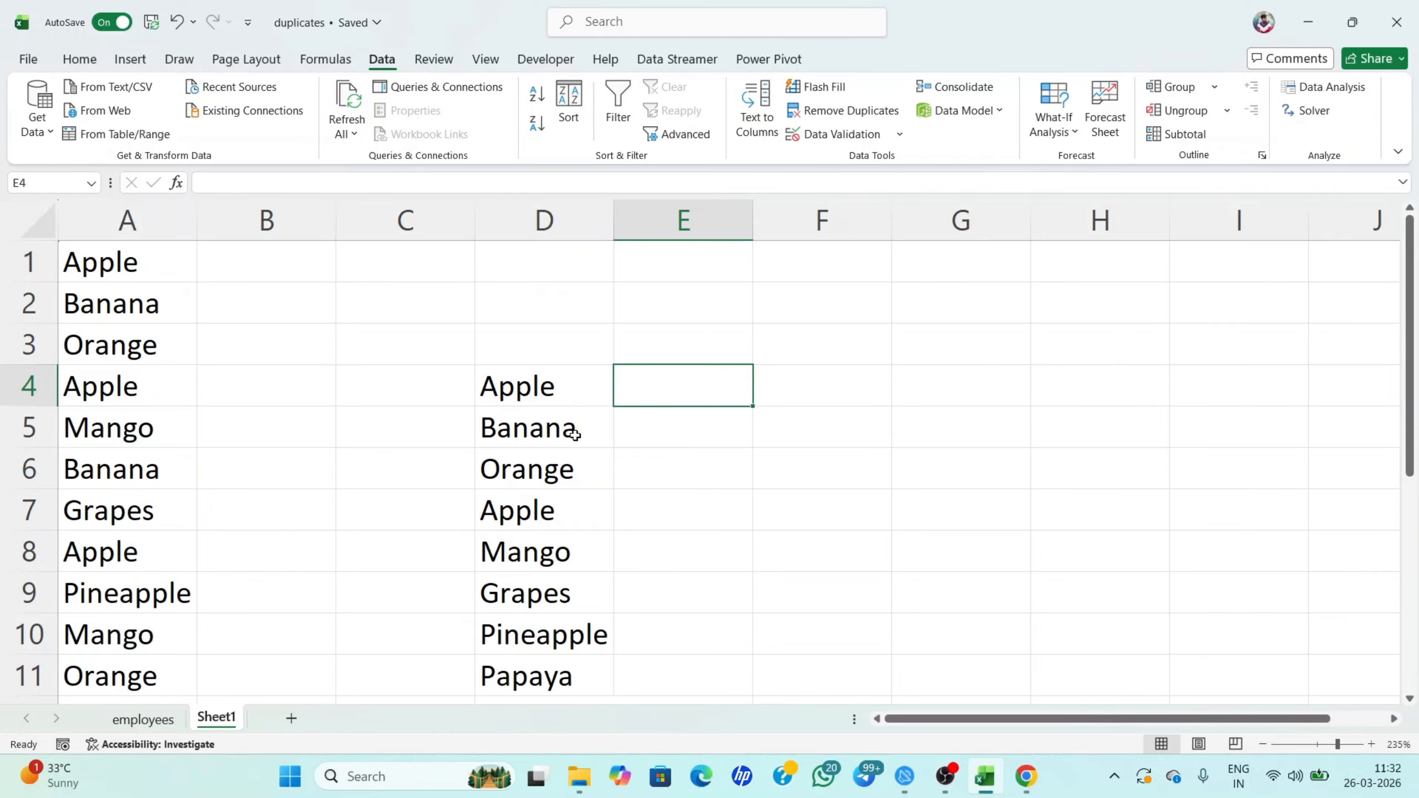
pyautogui.scroll(-1, 576, 406)
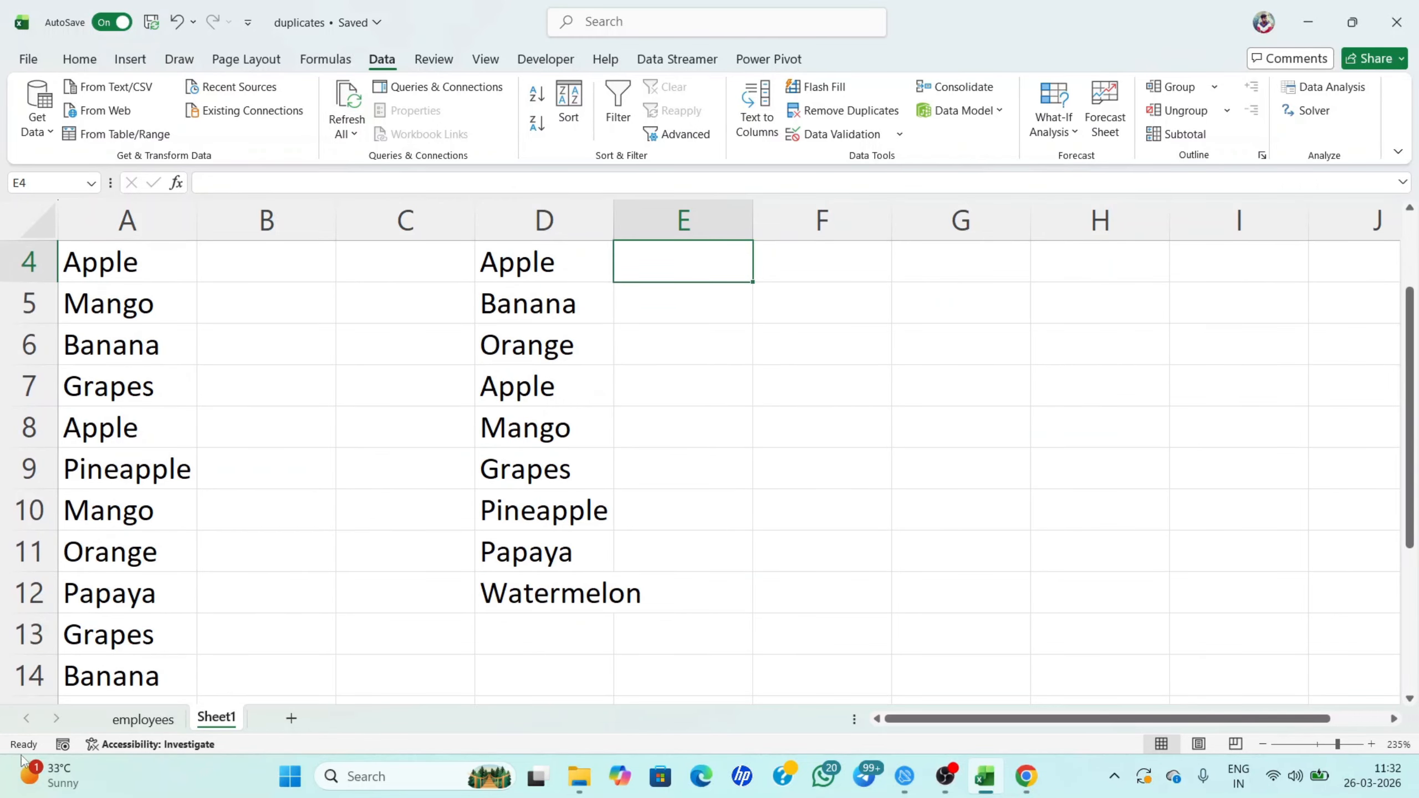
# Switch to the employees sheet and review its columns from emp_id to city
pyautogui.click(143, 719)
pyautogui.scroll(14, 402, 374)
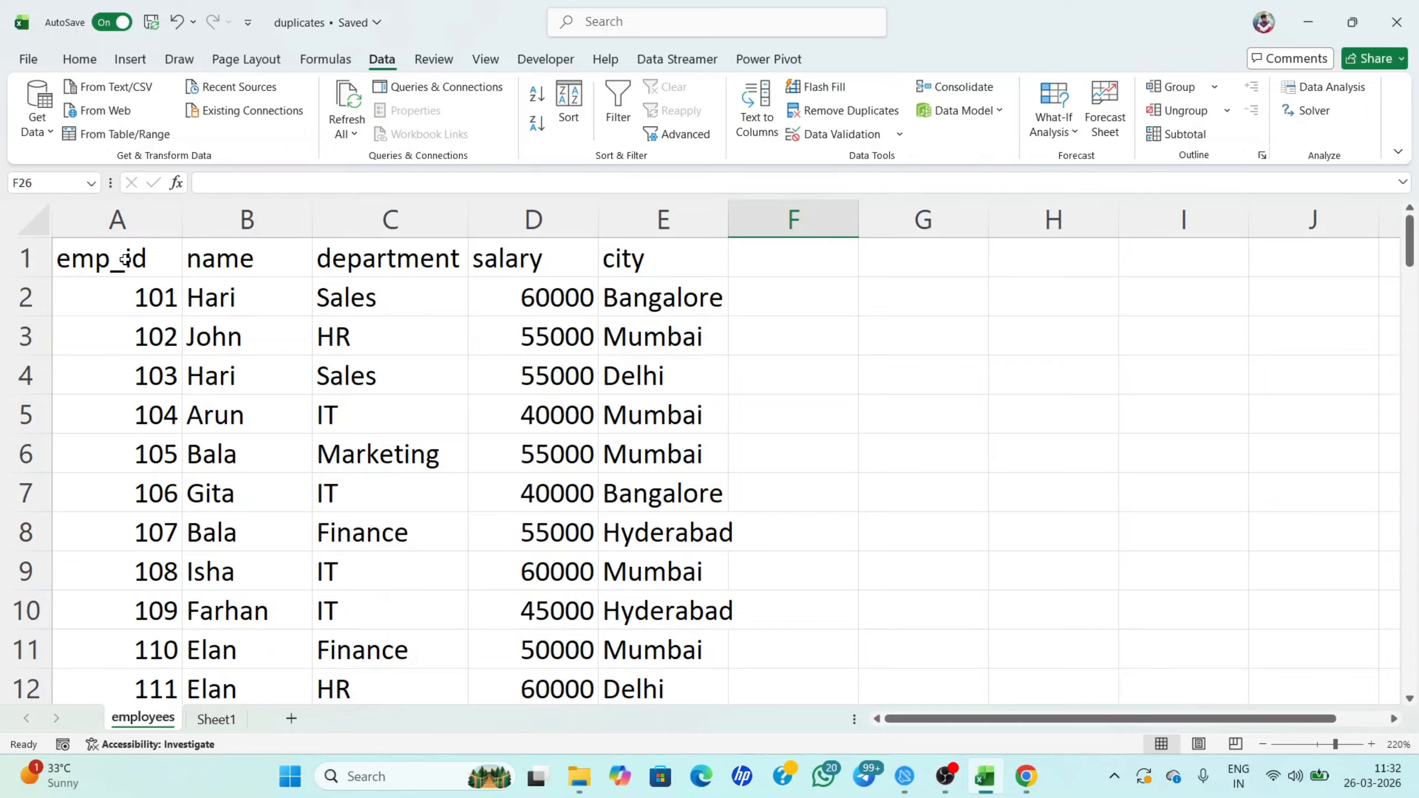
pyautogui.click(241, 217)
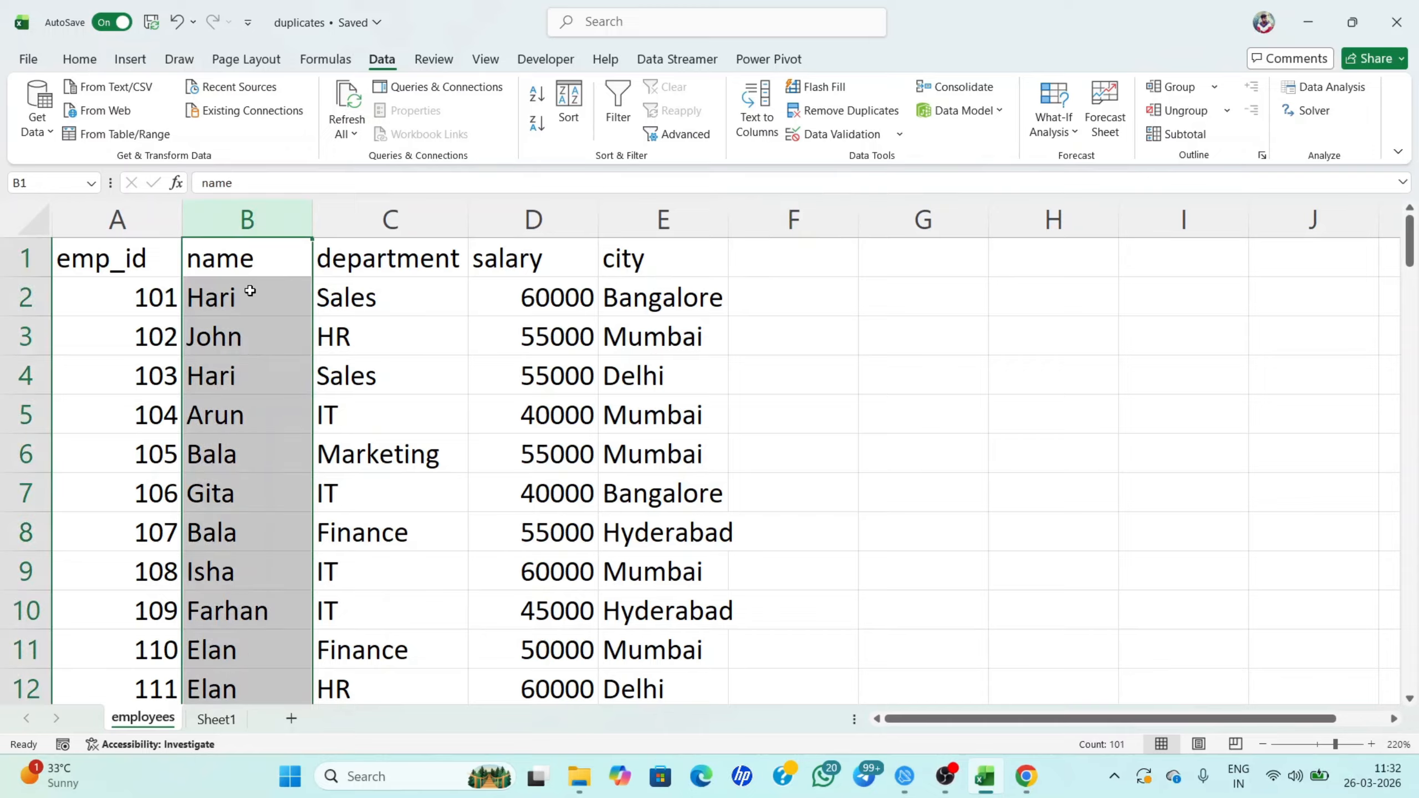
pyautogui.moveTo(114, 221); pyautogui.dragTo(689, 217)
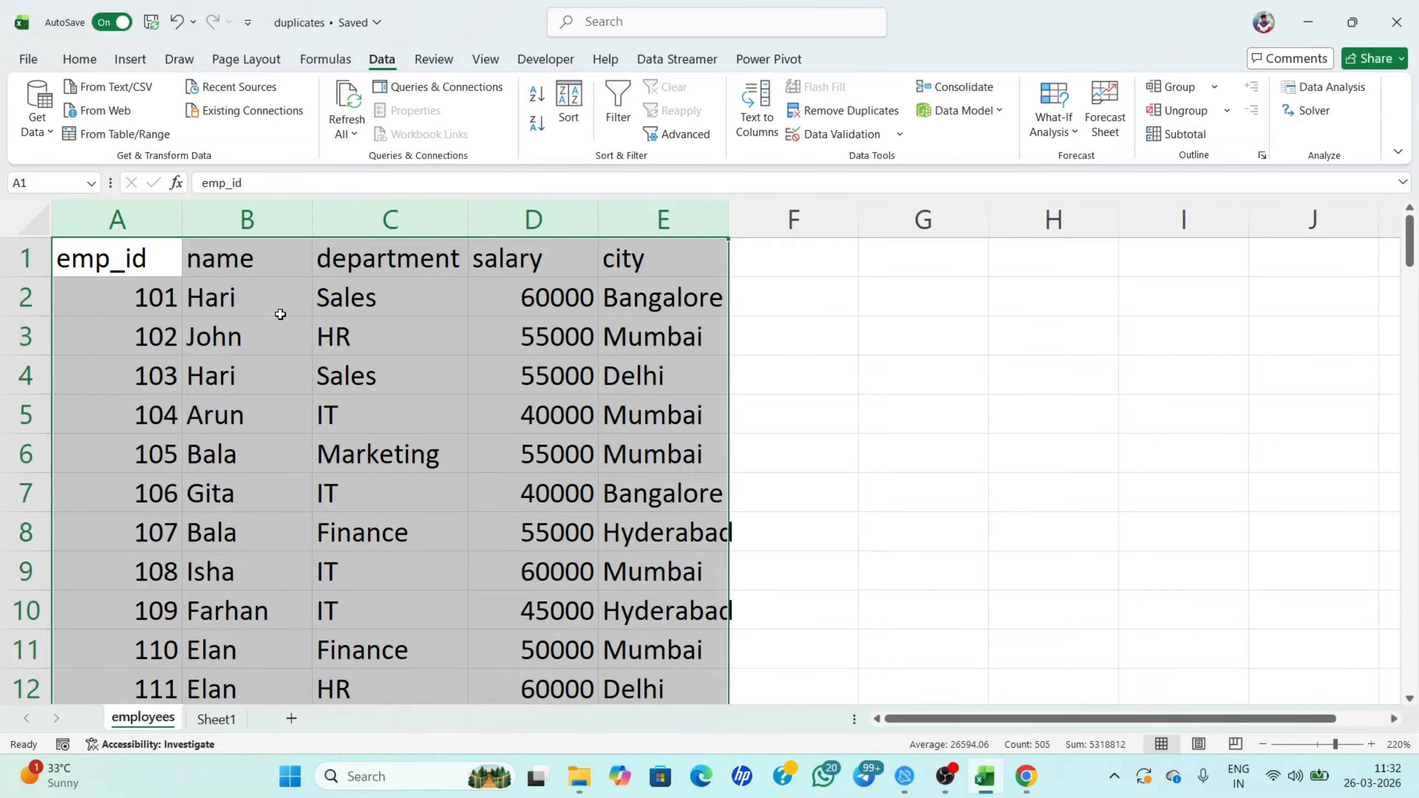
pyautogui.click(281, 294)
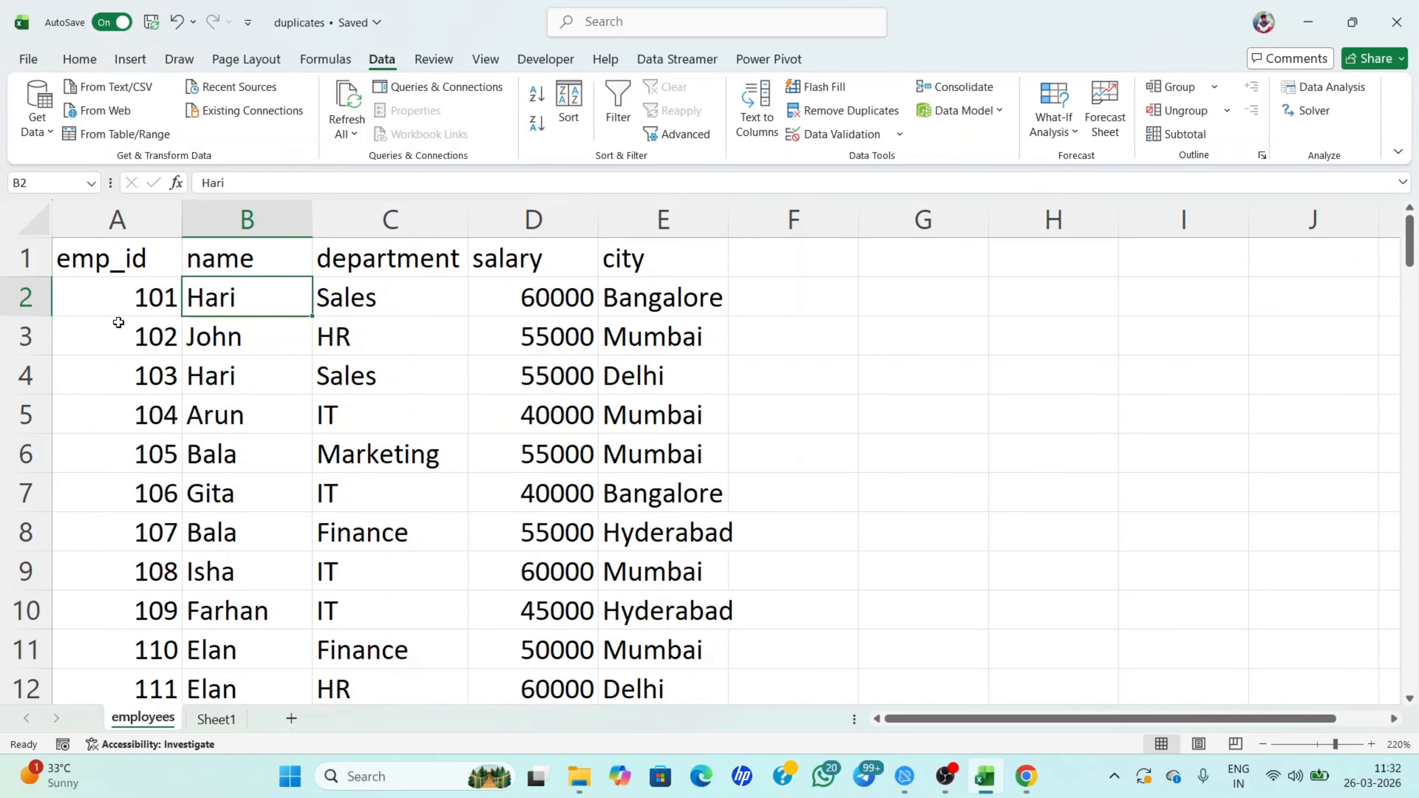
# Examine the first employee record in A2:E2 field by field, from emp_id through name, department and salary to city
pyautogui.click(116, 303)
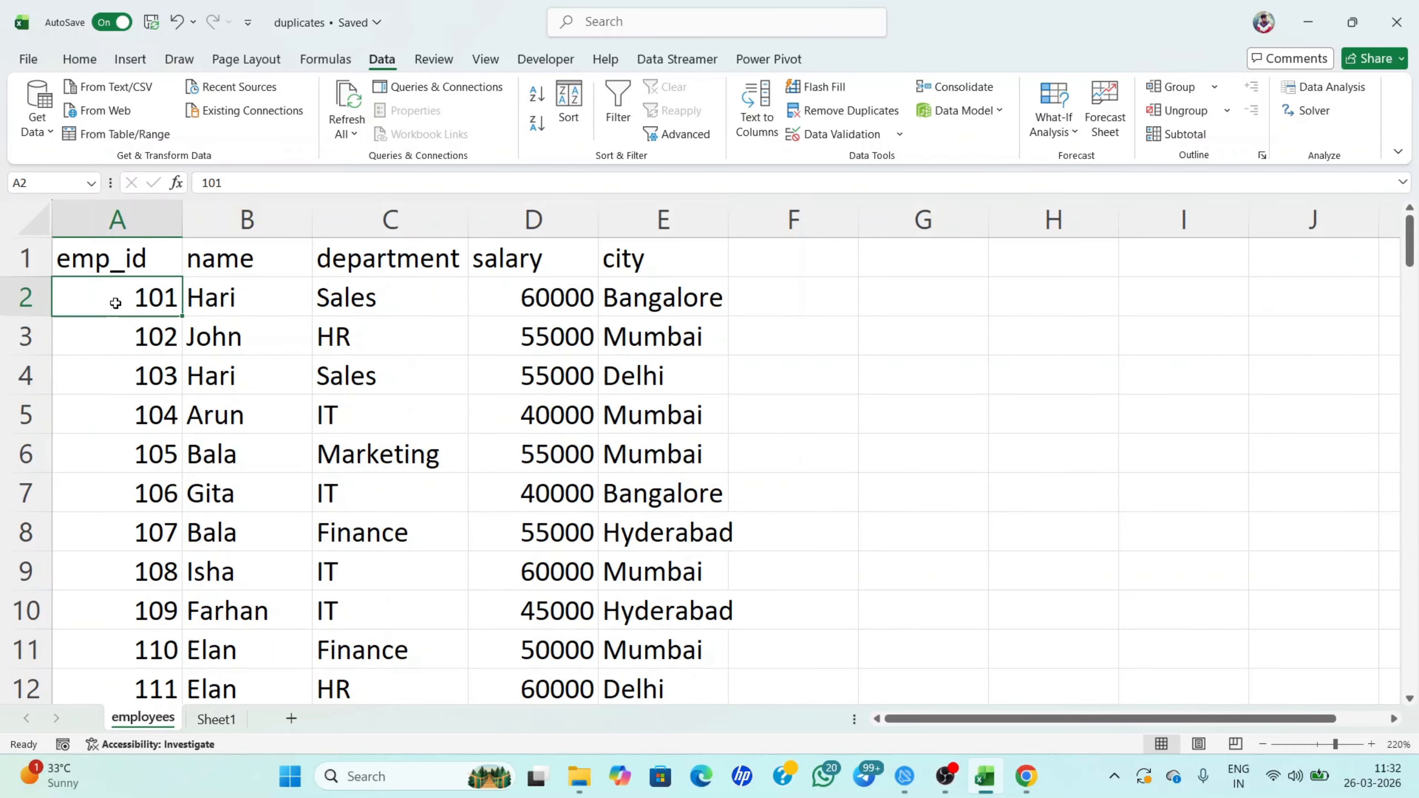
pyautogui.click(241, 301)
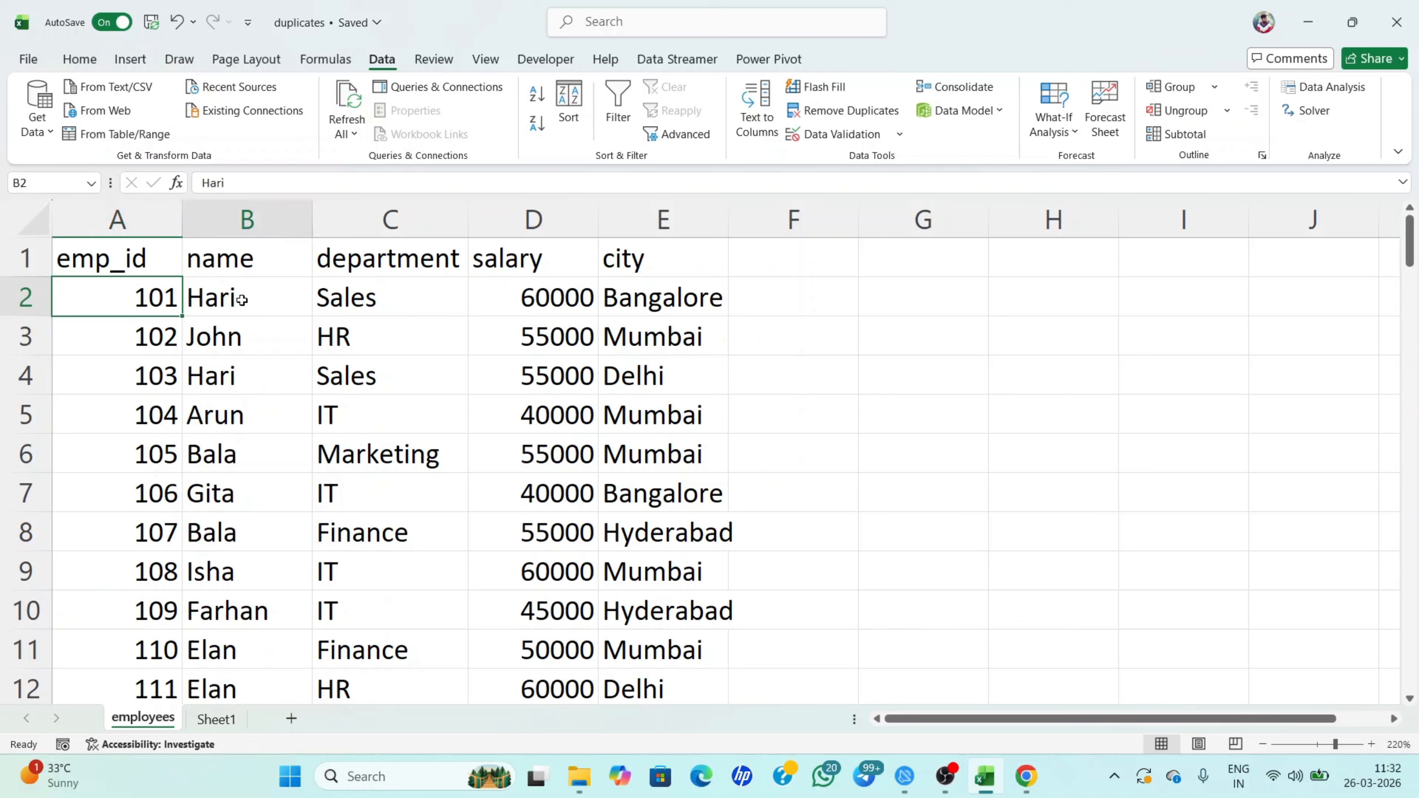
pyautogui.click(392, 302)
pyautogui.click(535, 309)
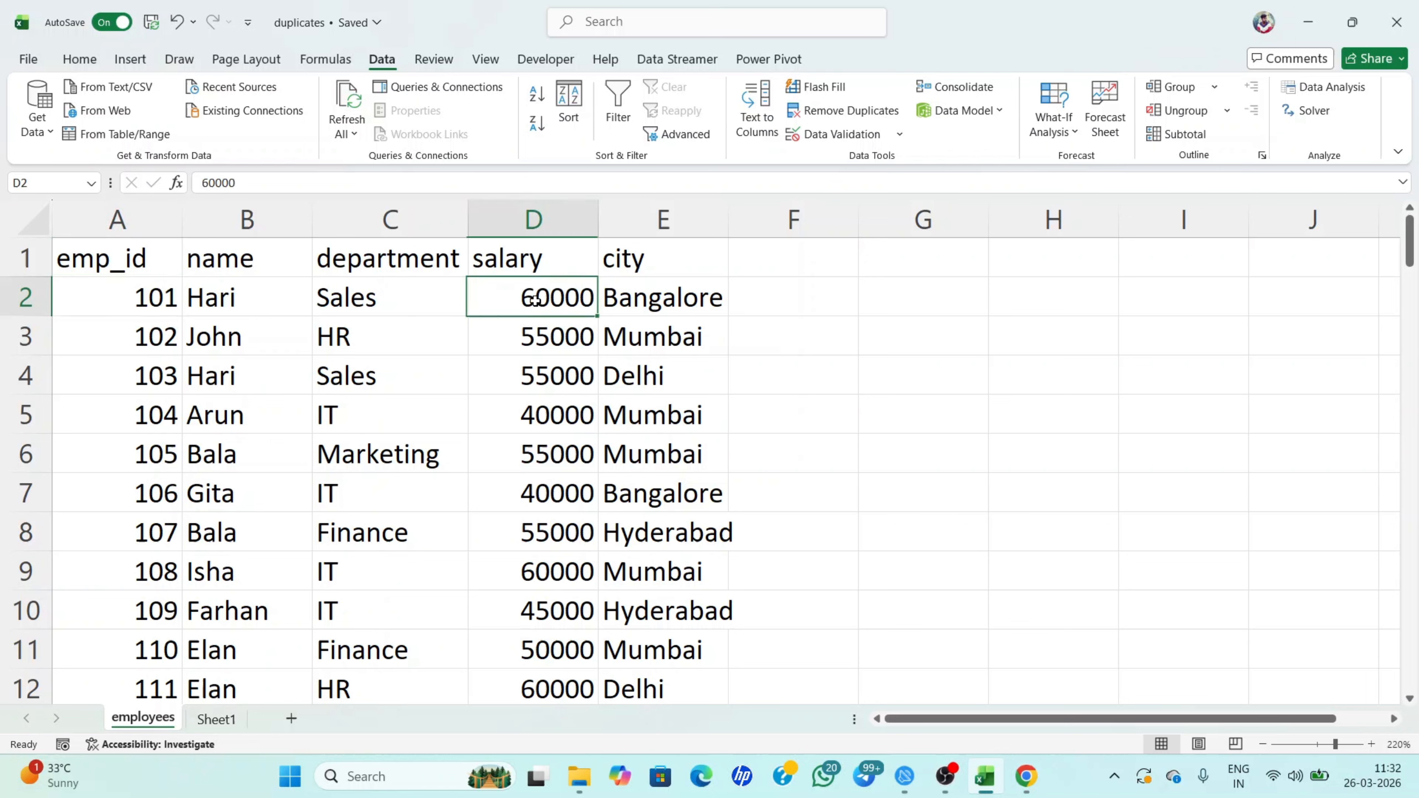
pyautogui.click(645, 299)
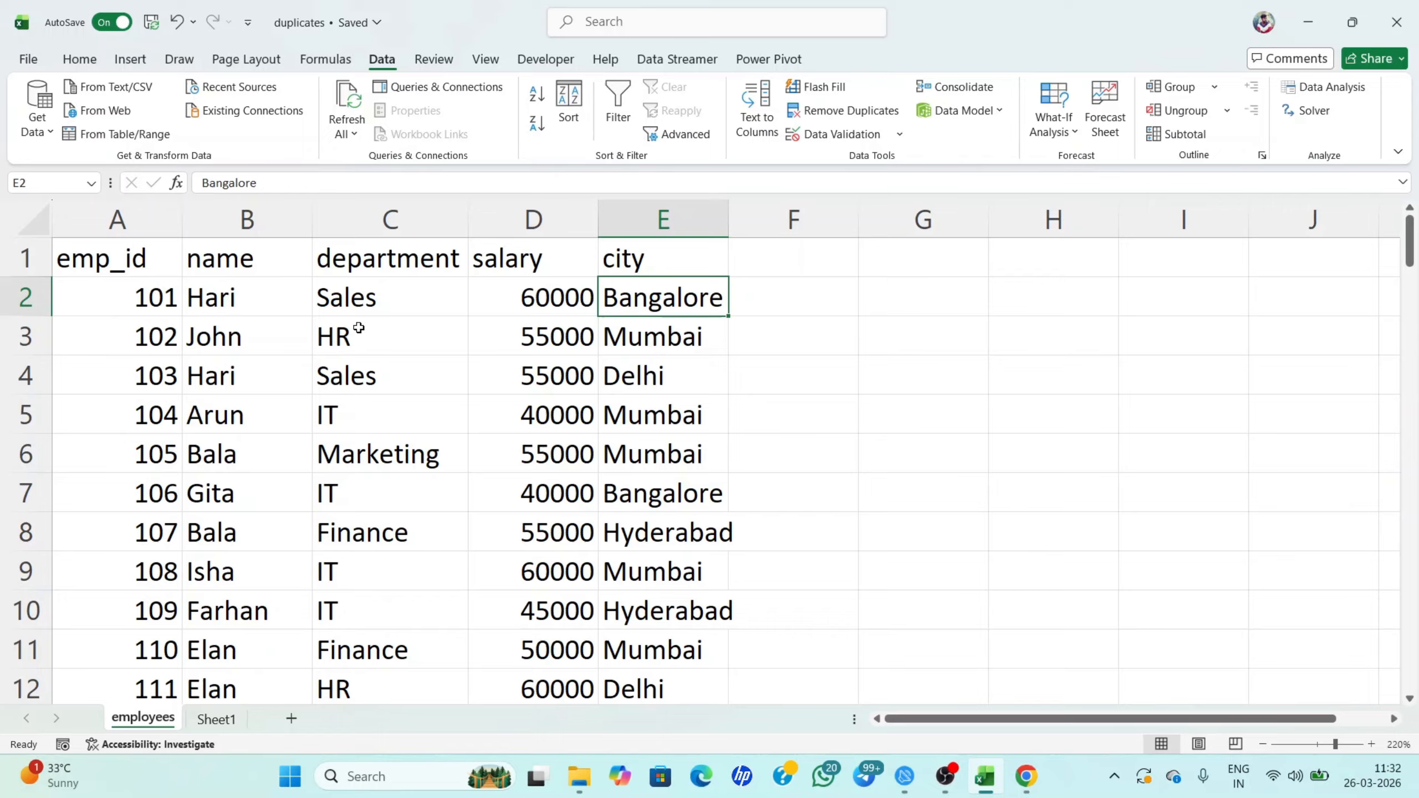
pyautogui.click(378, 292)
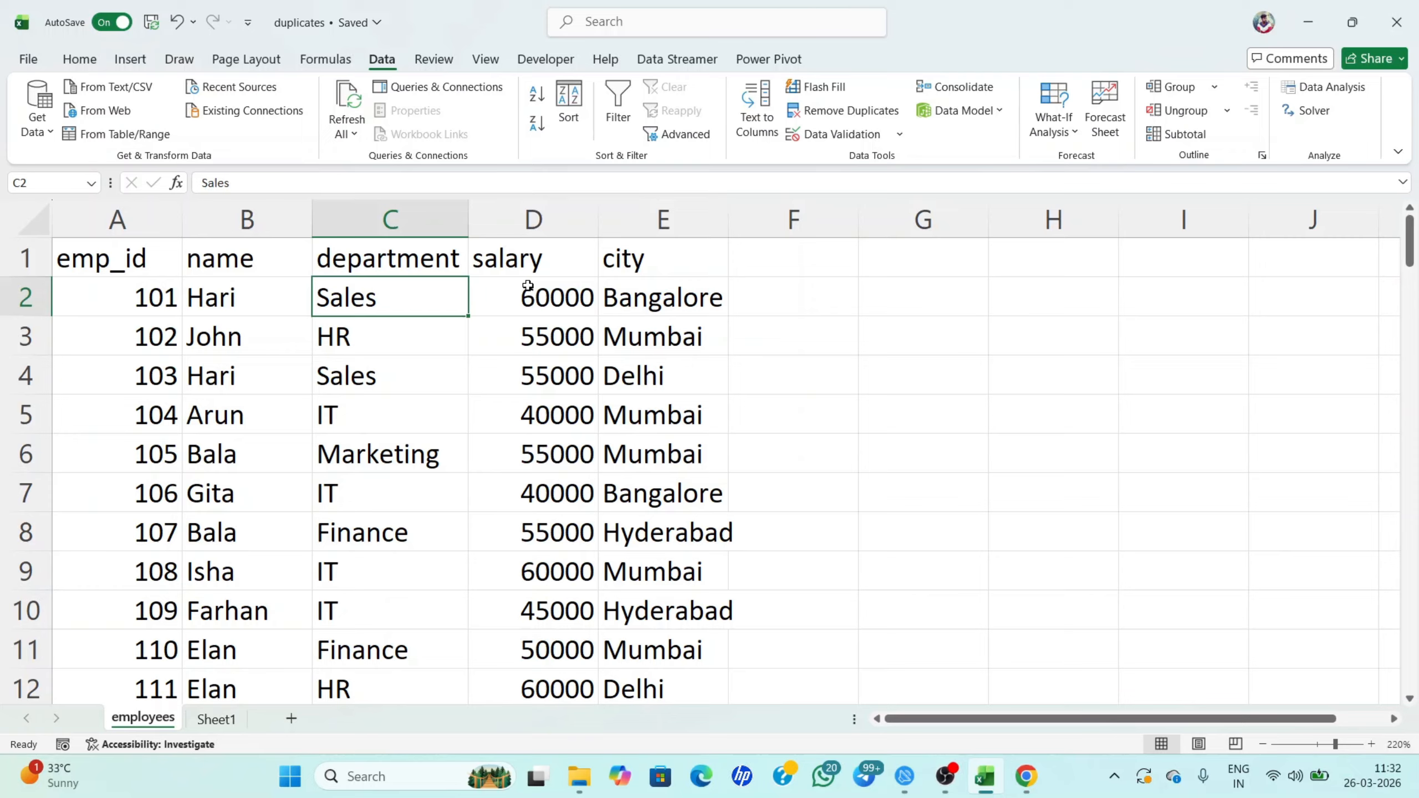
pyautogui.click(511, 261)
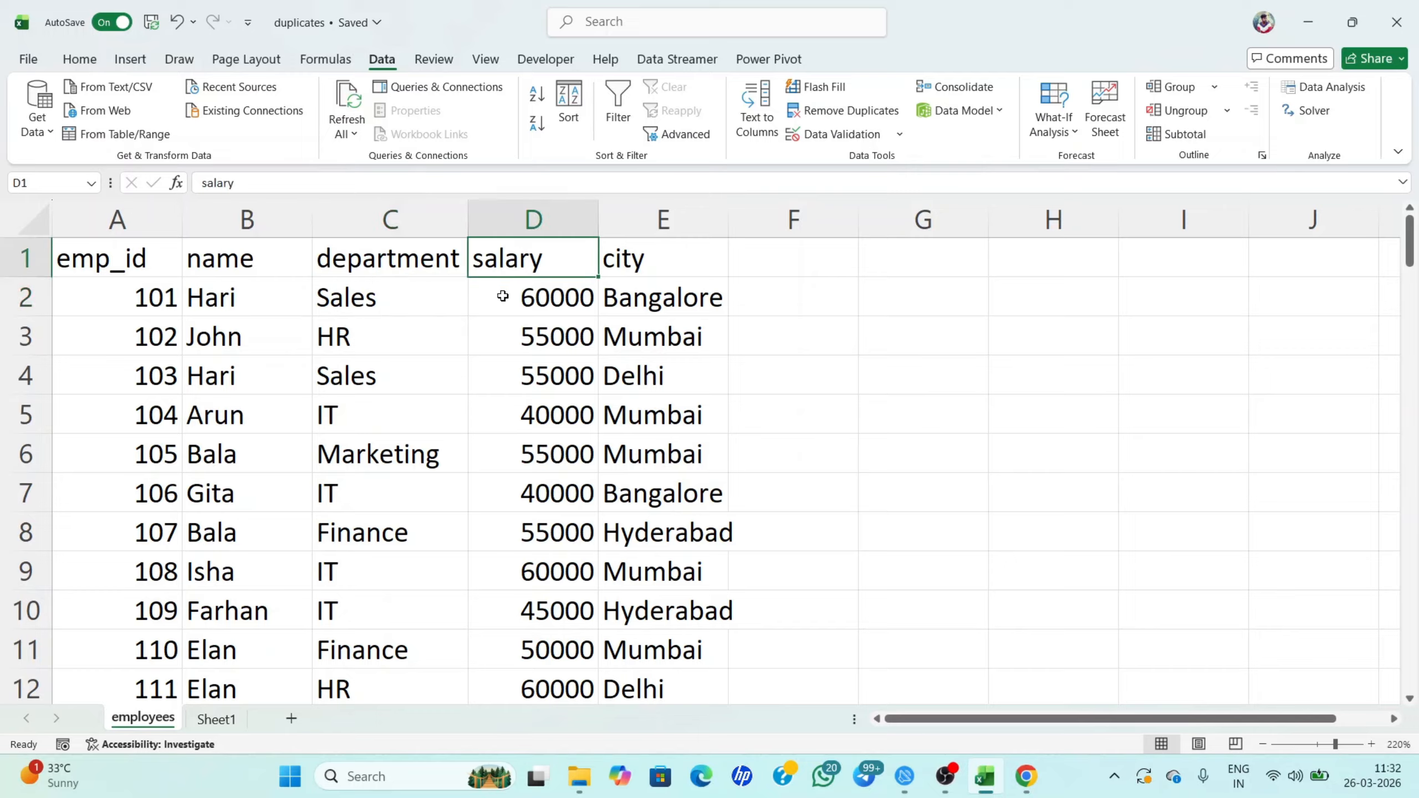
pyautogui.click(503, 296)
pyautogui.click(636, 260)
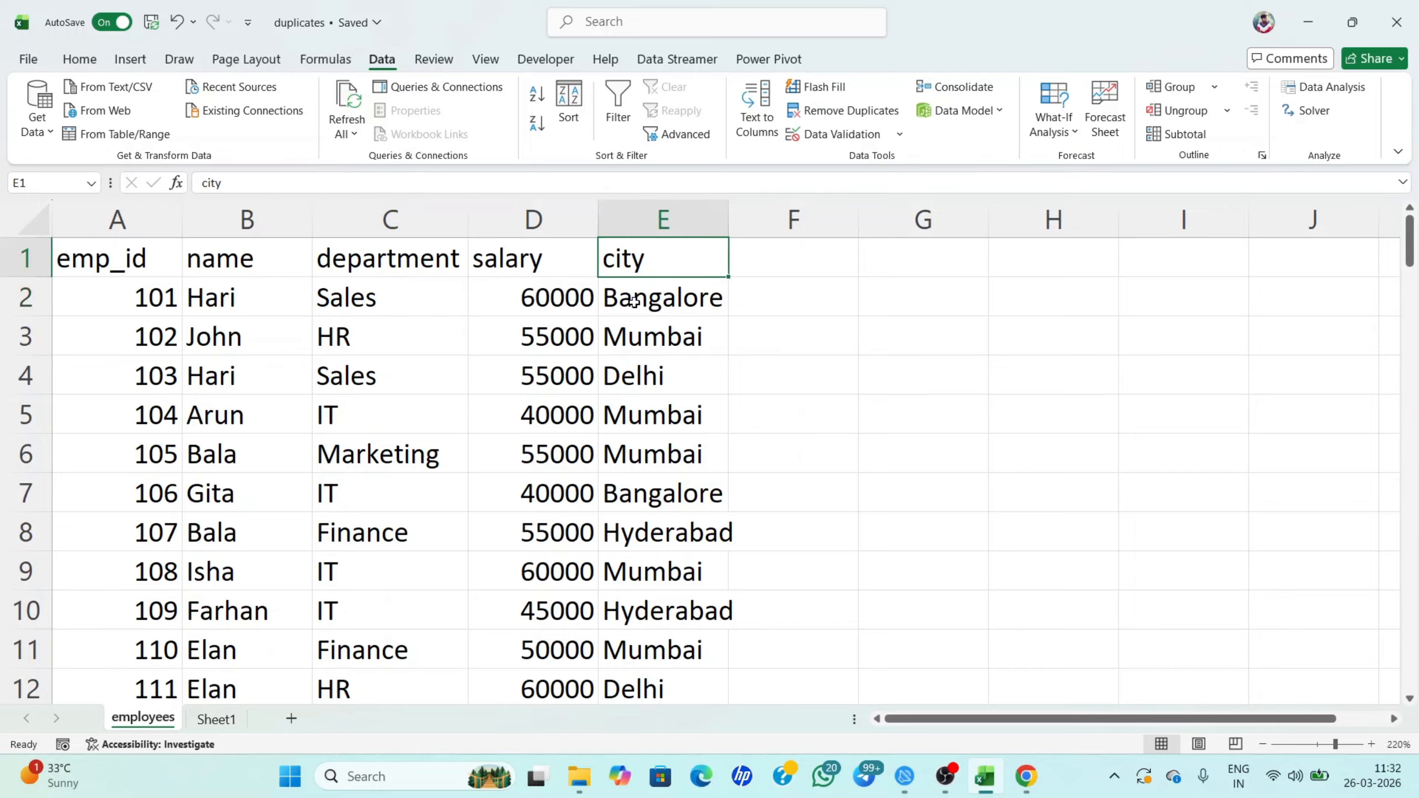
pyautogui.click(631, 300)
pyautogui.moveTo(106, 305); pyautogui.dragTo(636, 294)
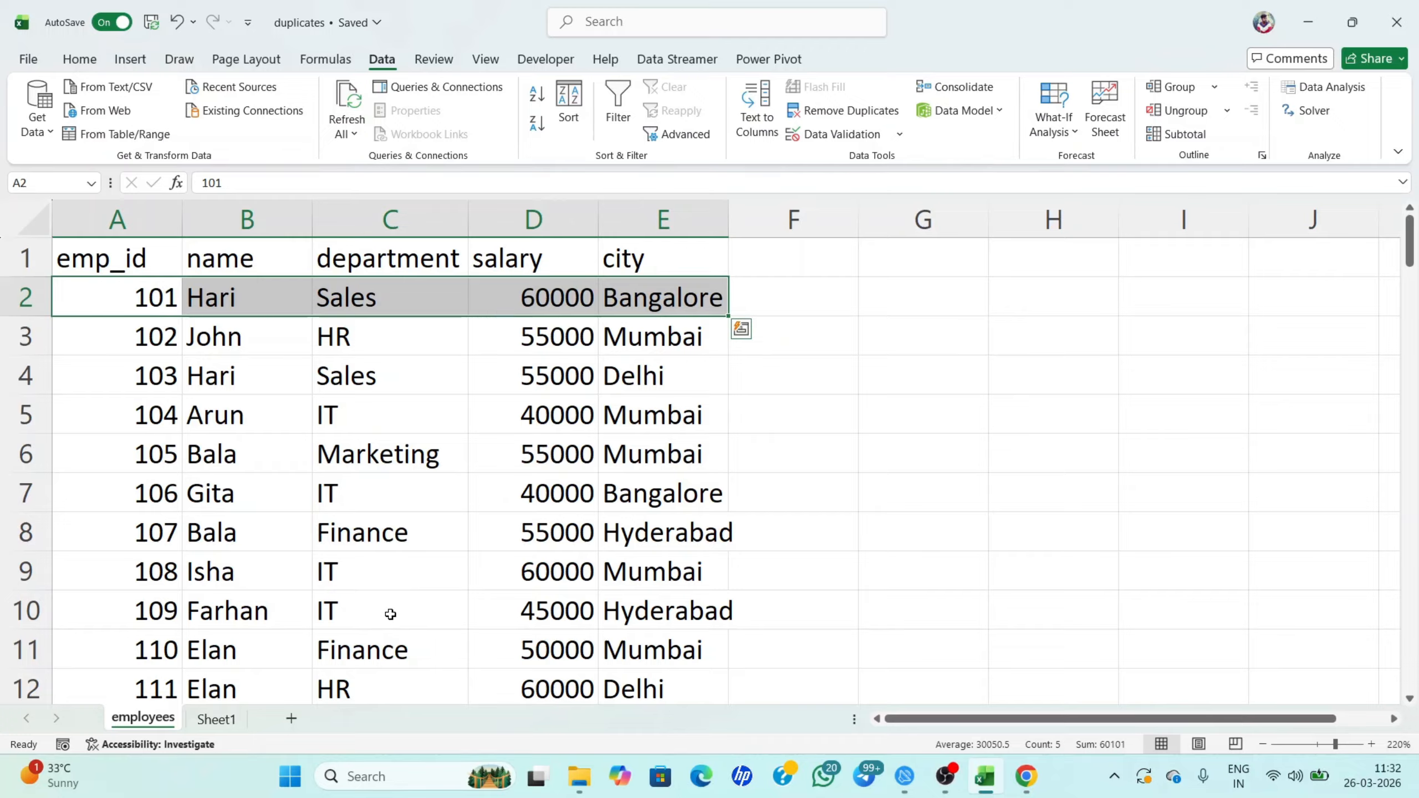
# Compare the emp_id and name columns, checking the repeated name in B2 and B4
pyautogui.click(196, 310)
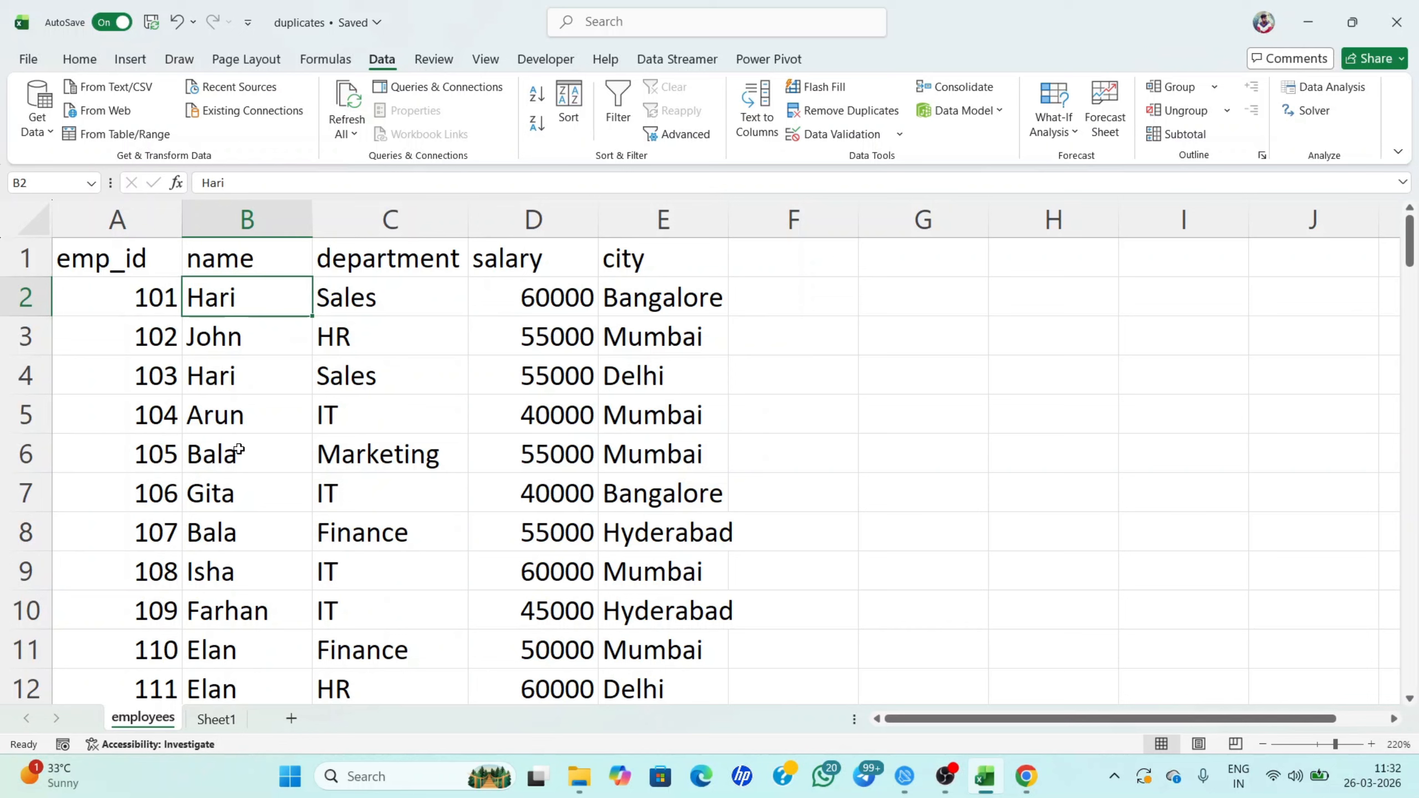
pyautogui.click(133, 291)
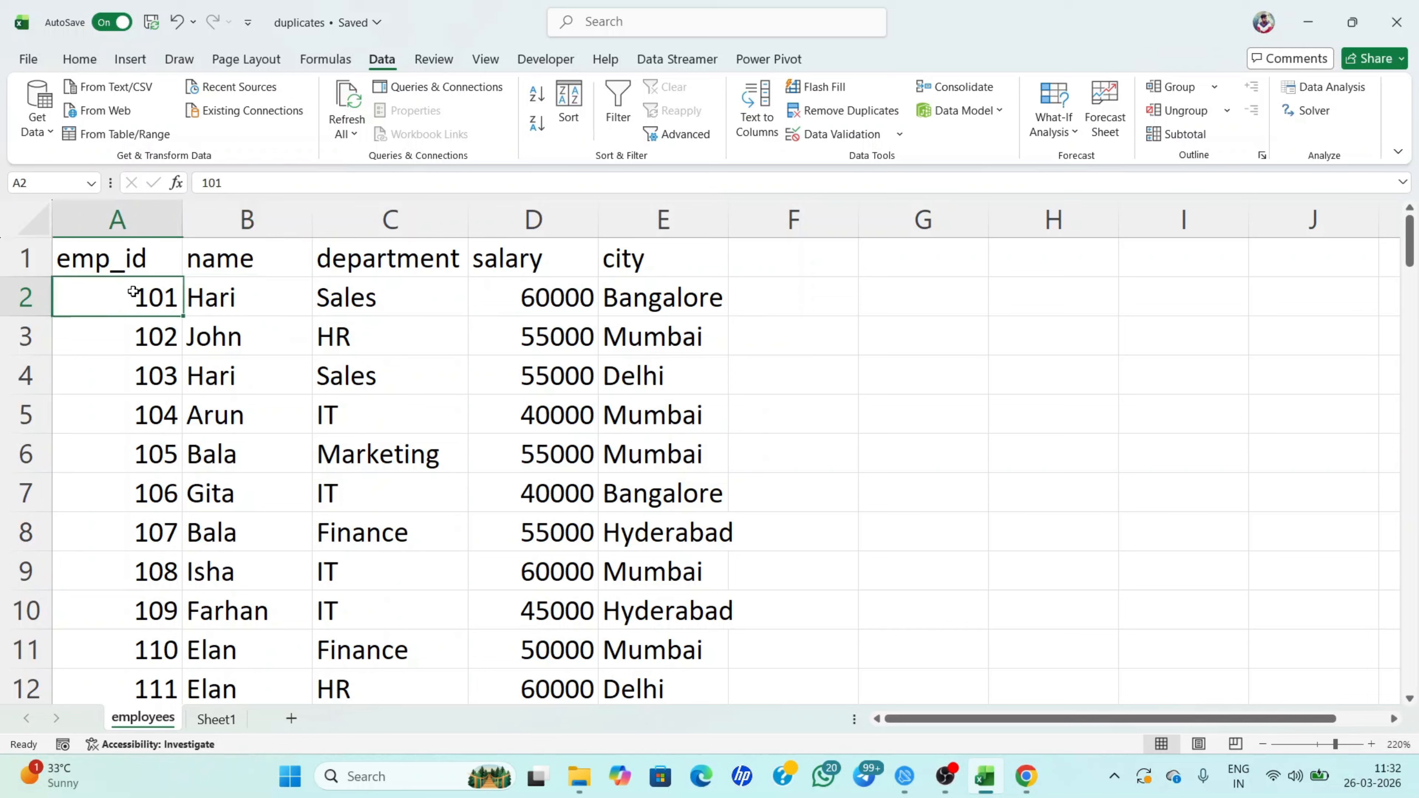
pyautogui.click(243, 297)
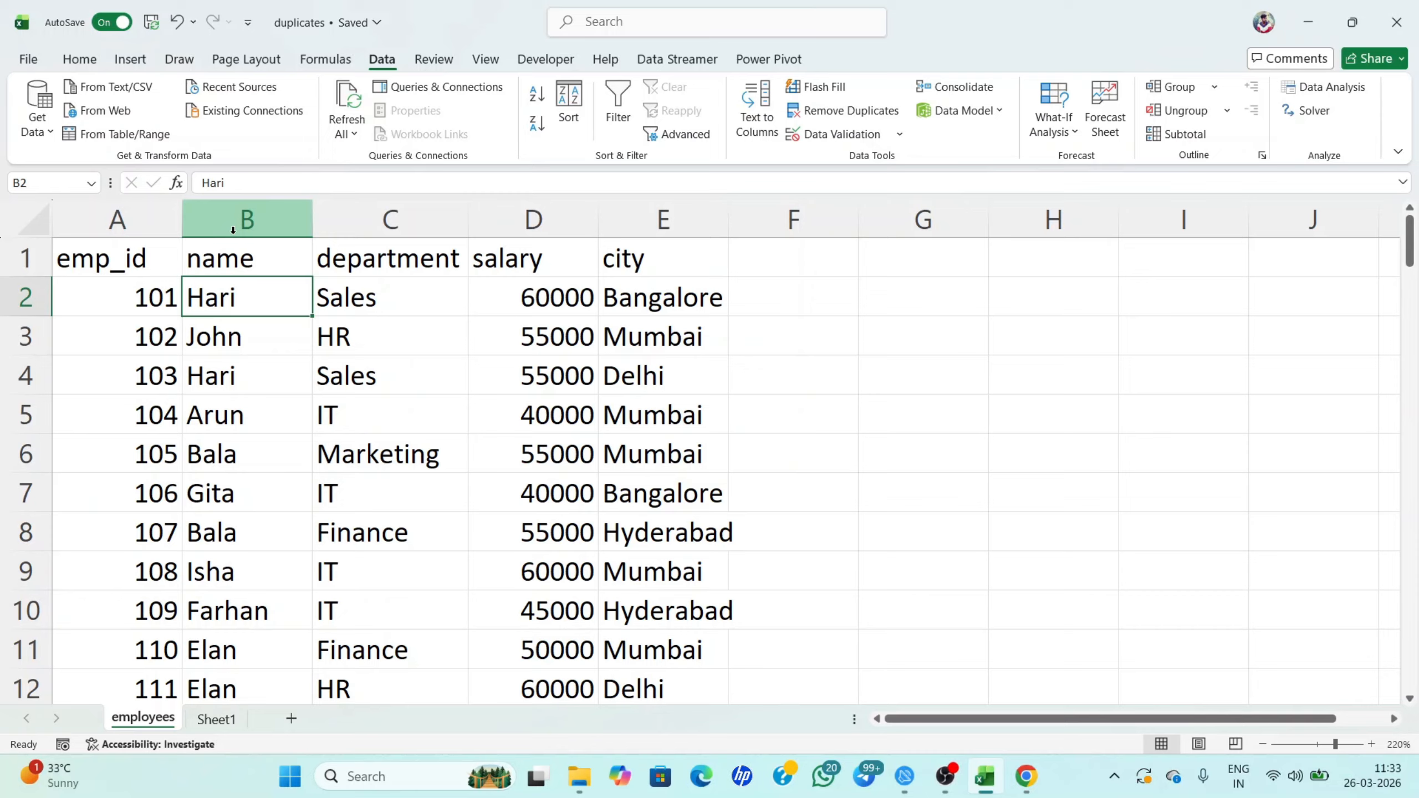
pyautogui.click(200, 225)
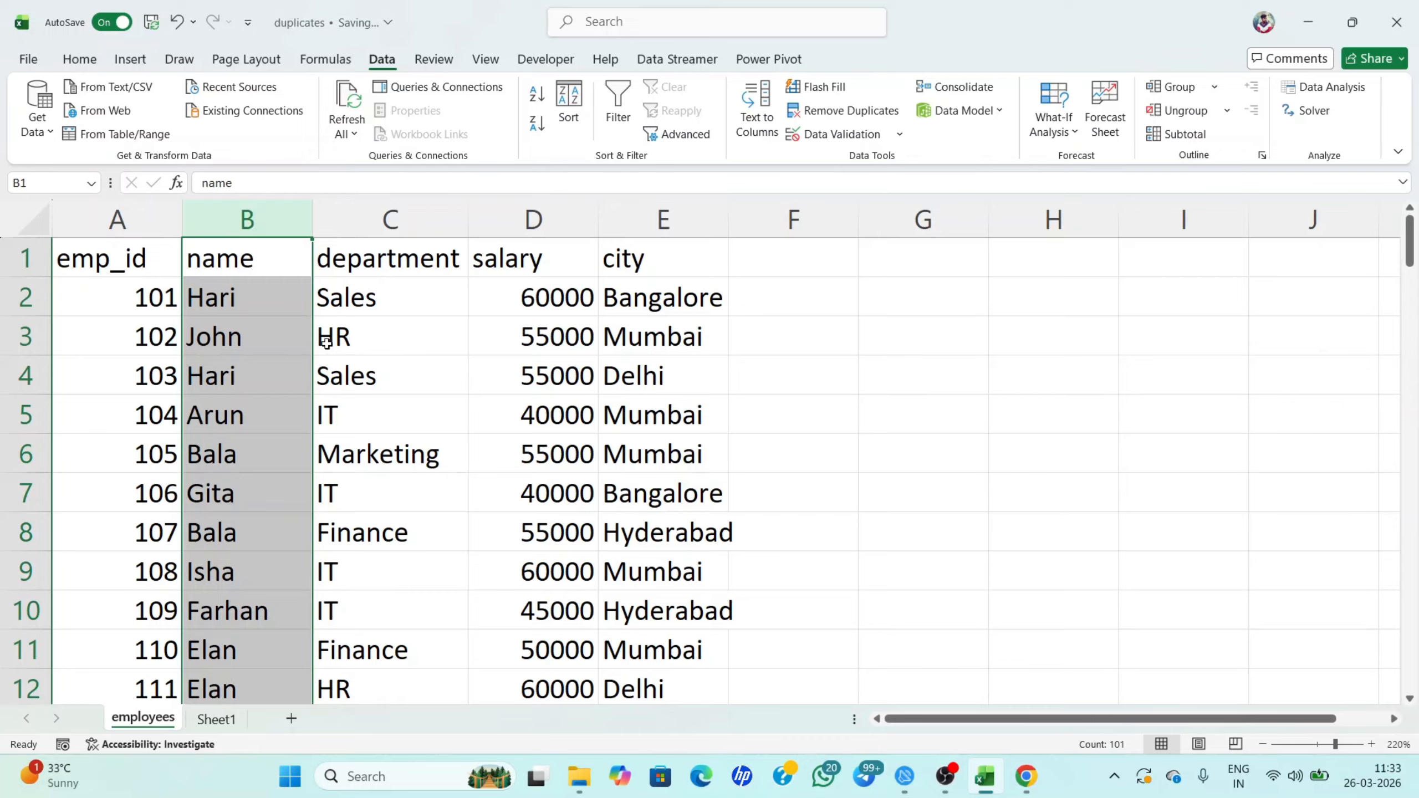
pyautogui.click(223, 302)
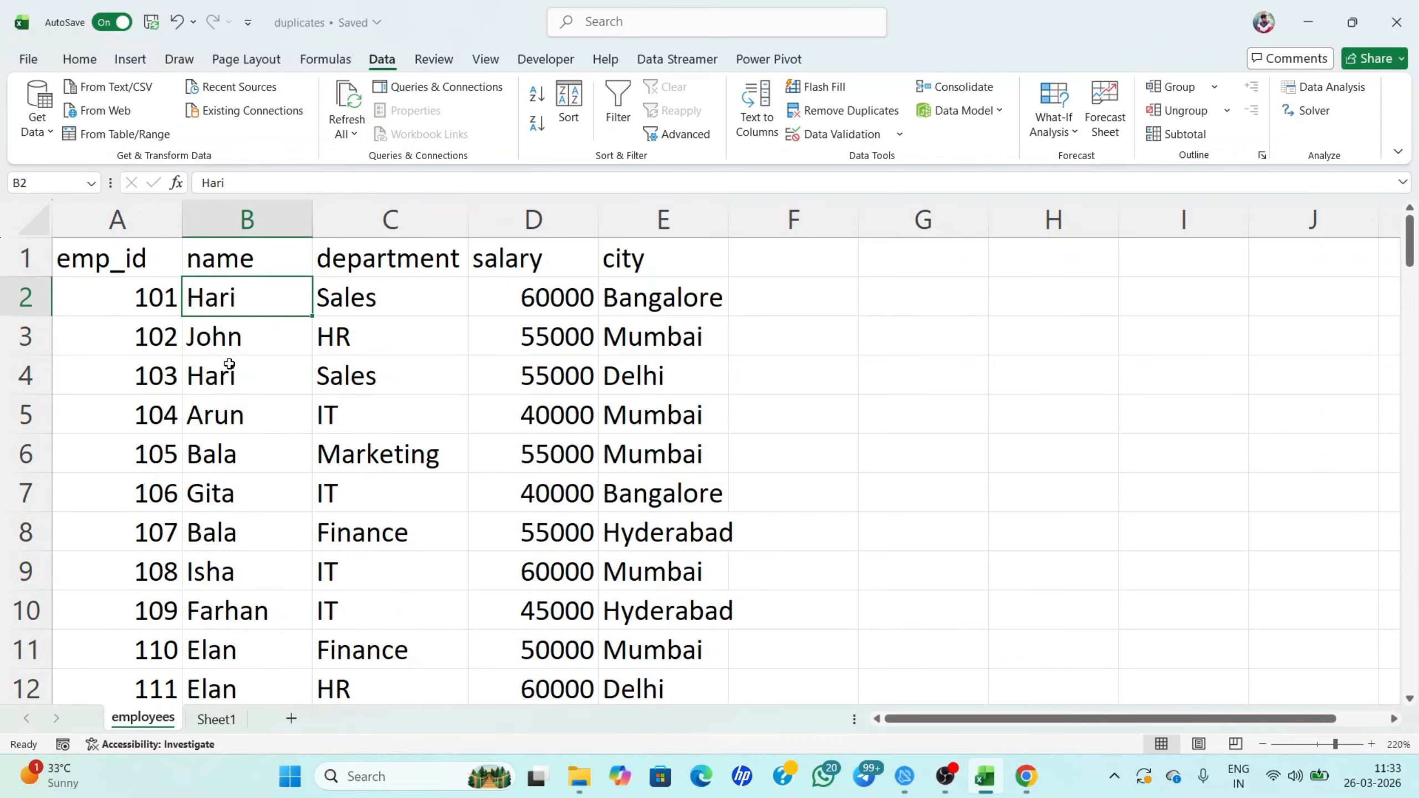
pyautogui.click(229, 380)
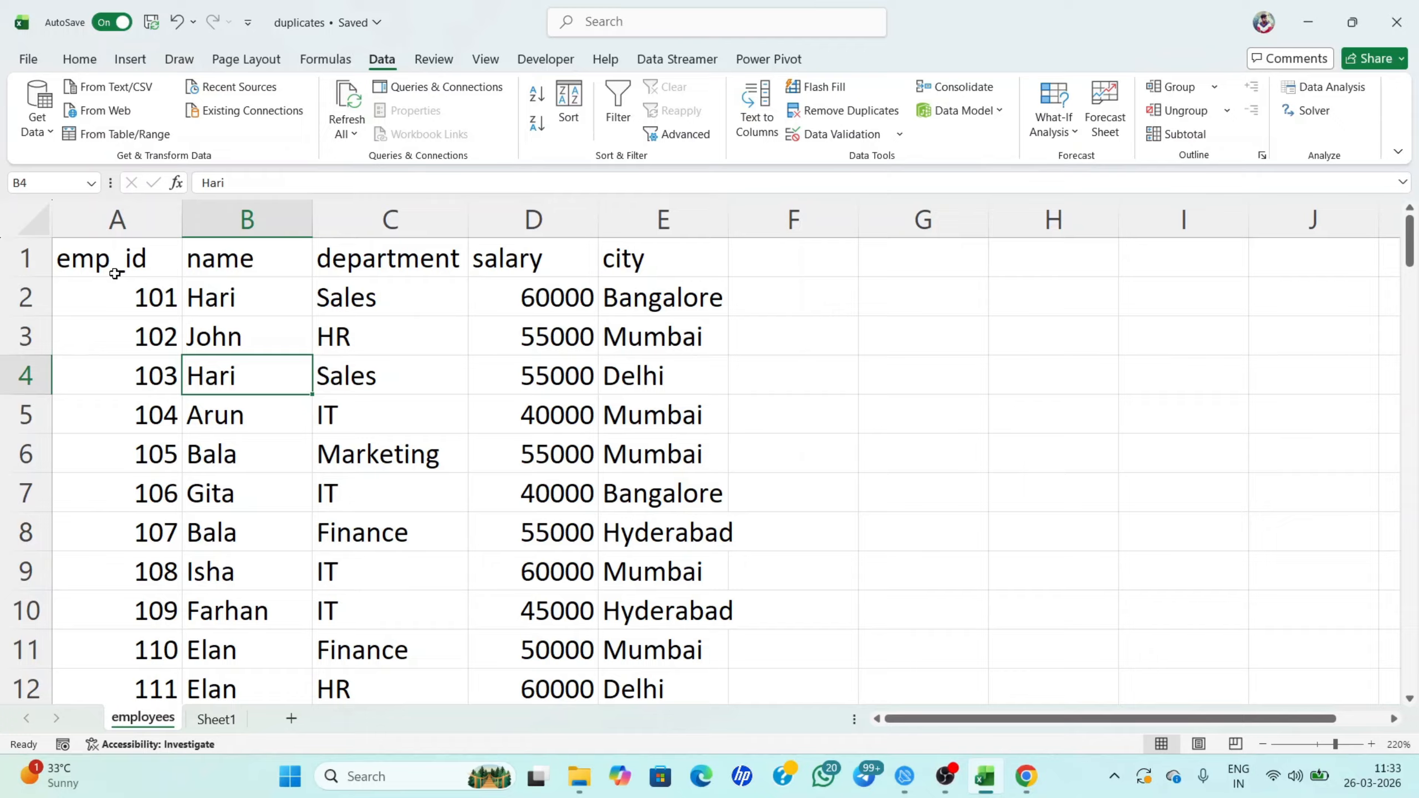
# Remove duplicates from the name column only, continuing with the current selection and treating the first row as a header
pyautogui.click(244, 234)
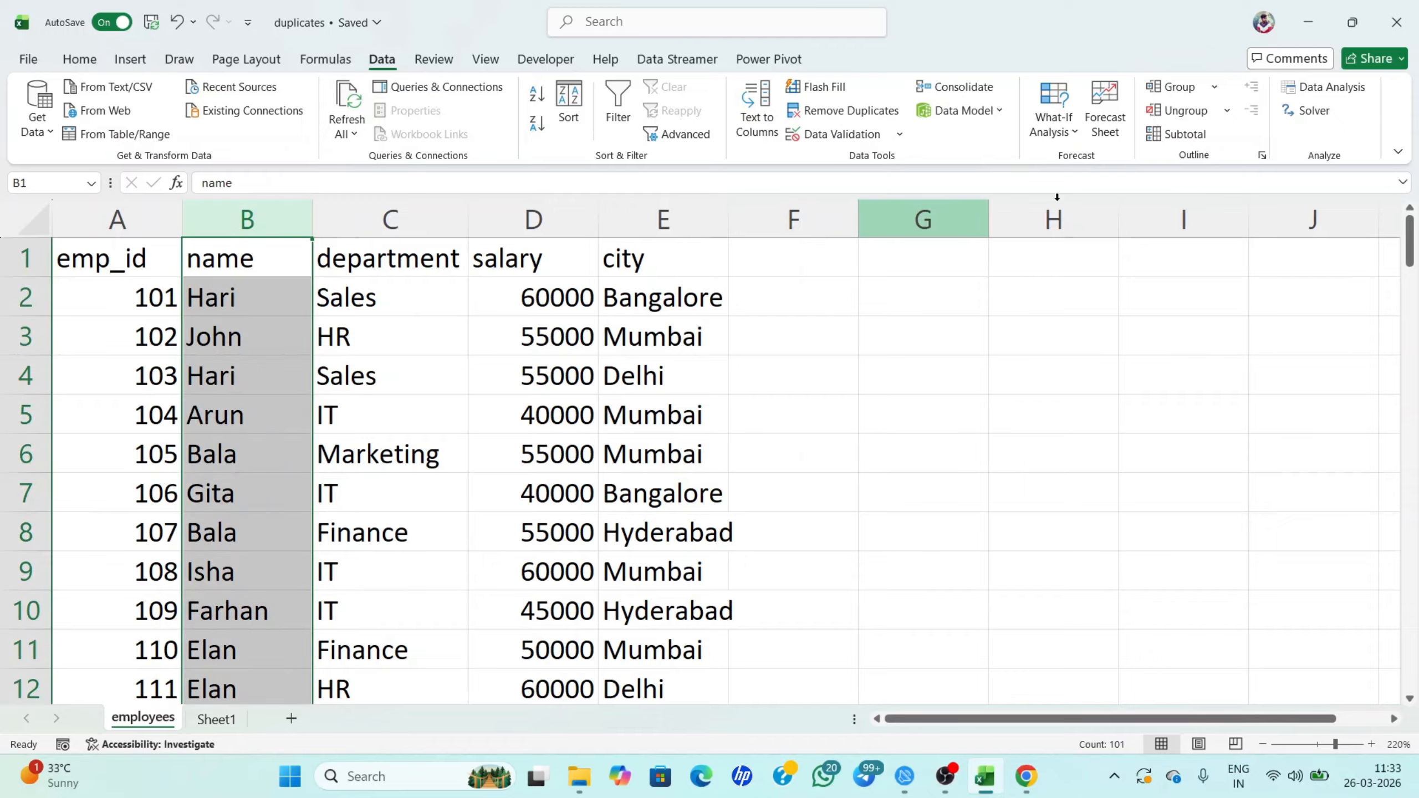
pyautogui.click(831, 114)
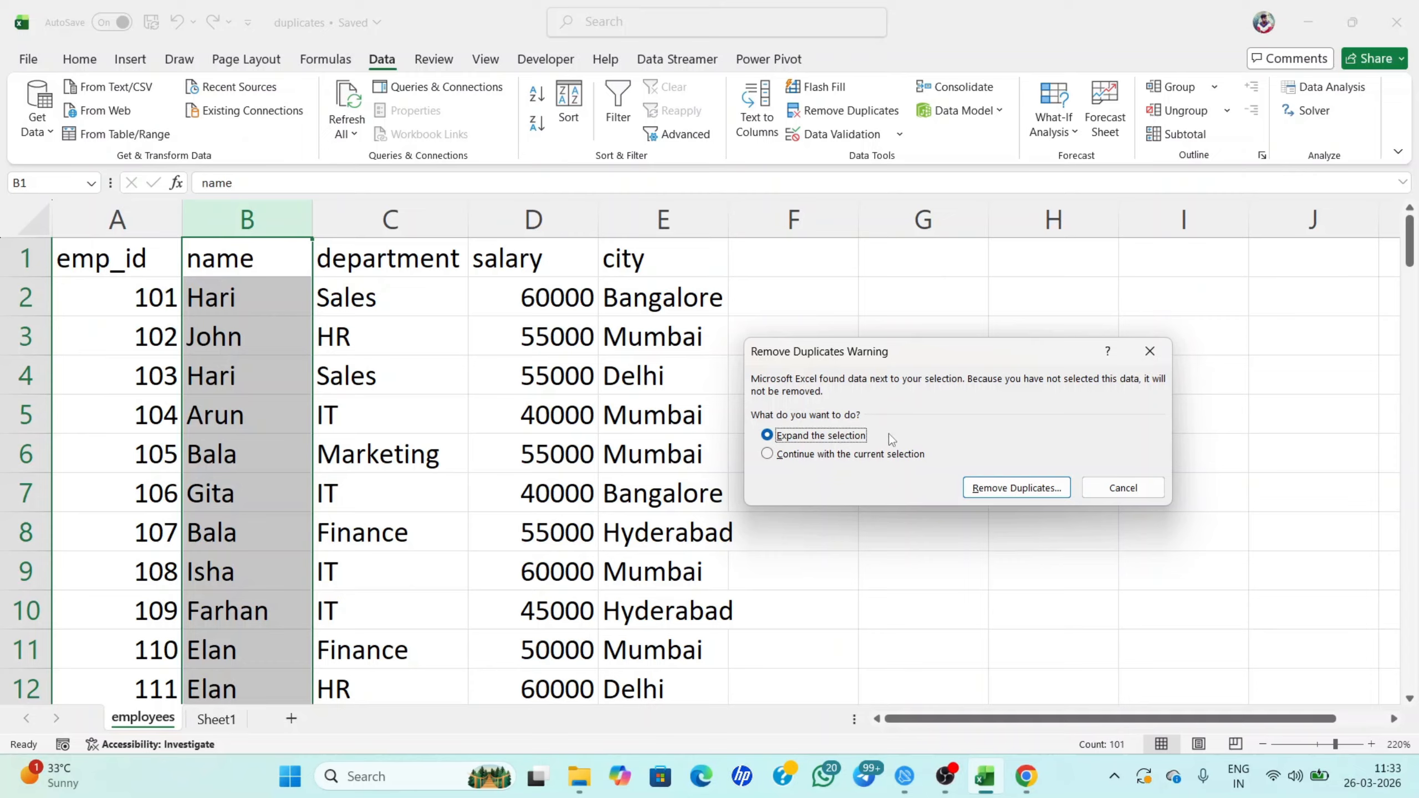
pyautogui.click(768, 455)
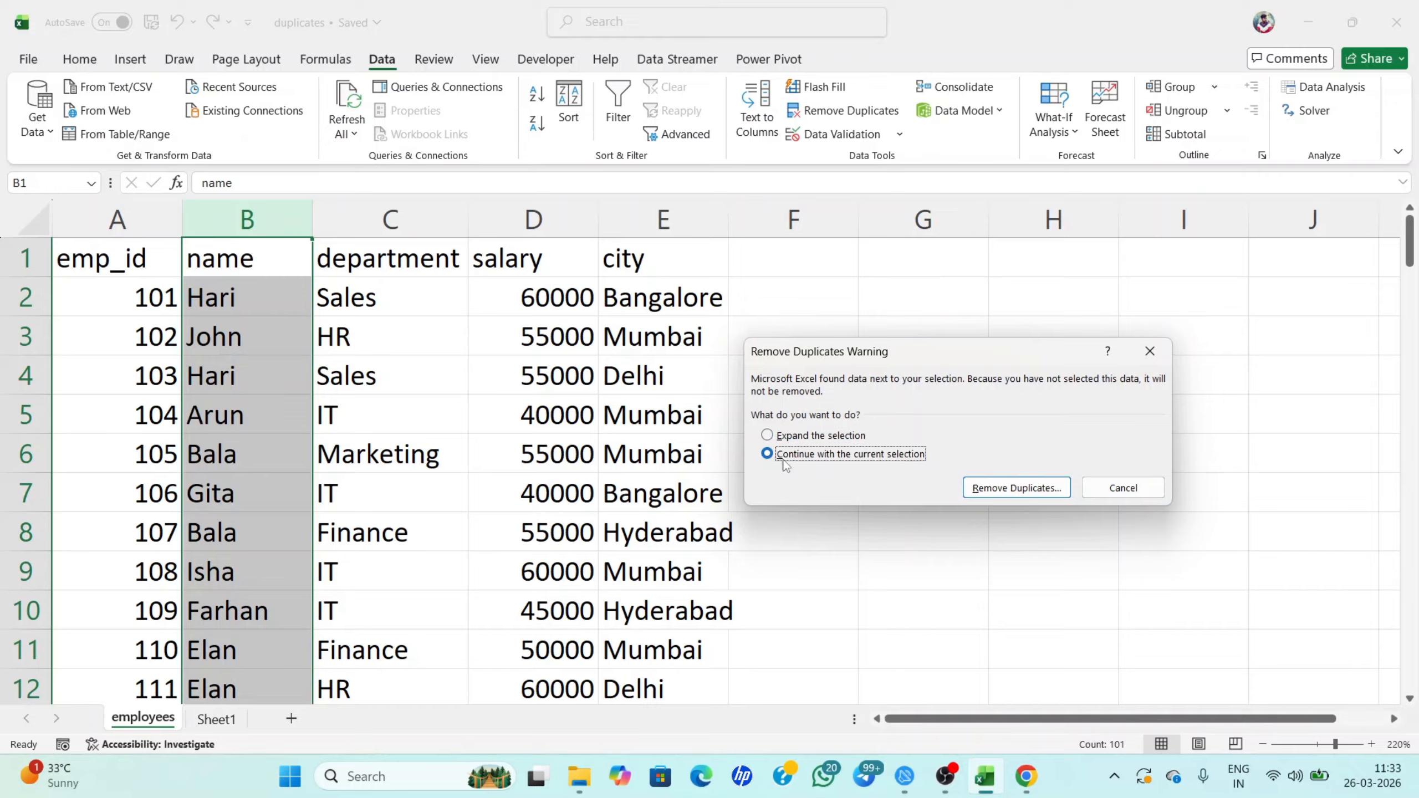
pyautogui.click(1028, 497)
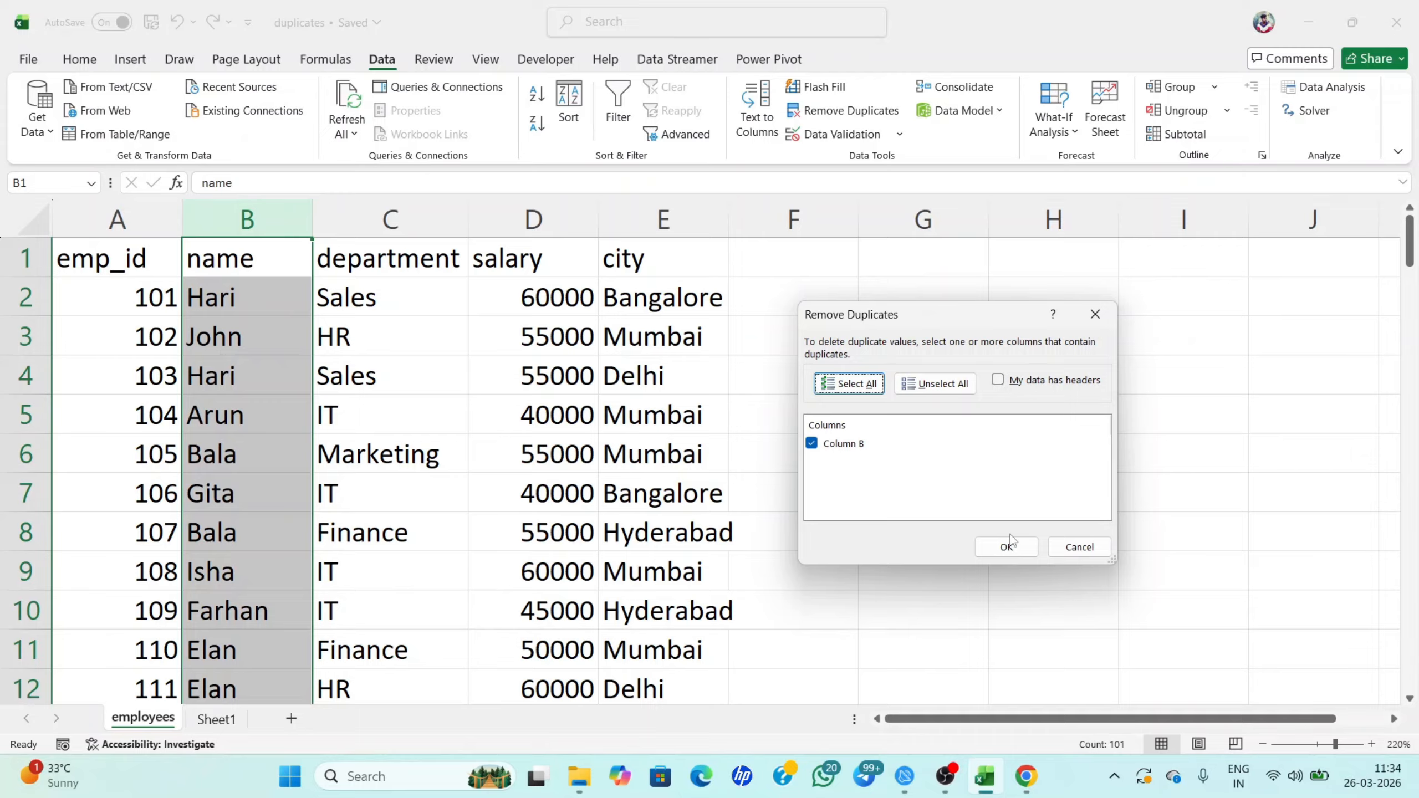
pyautogui.click(998, 381)
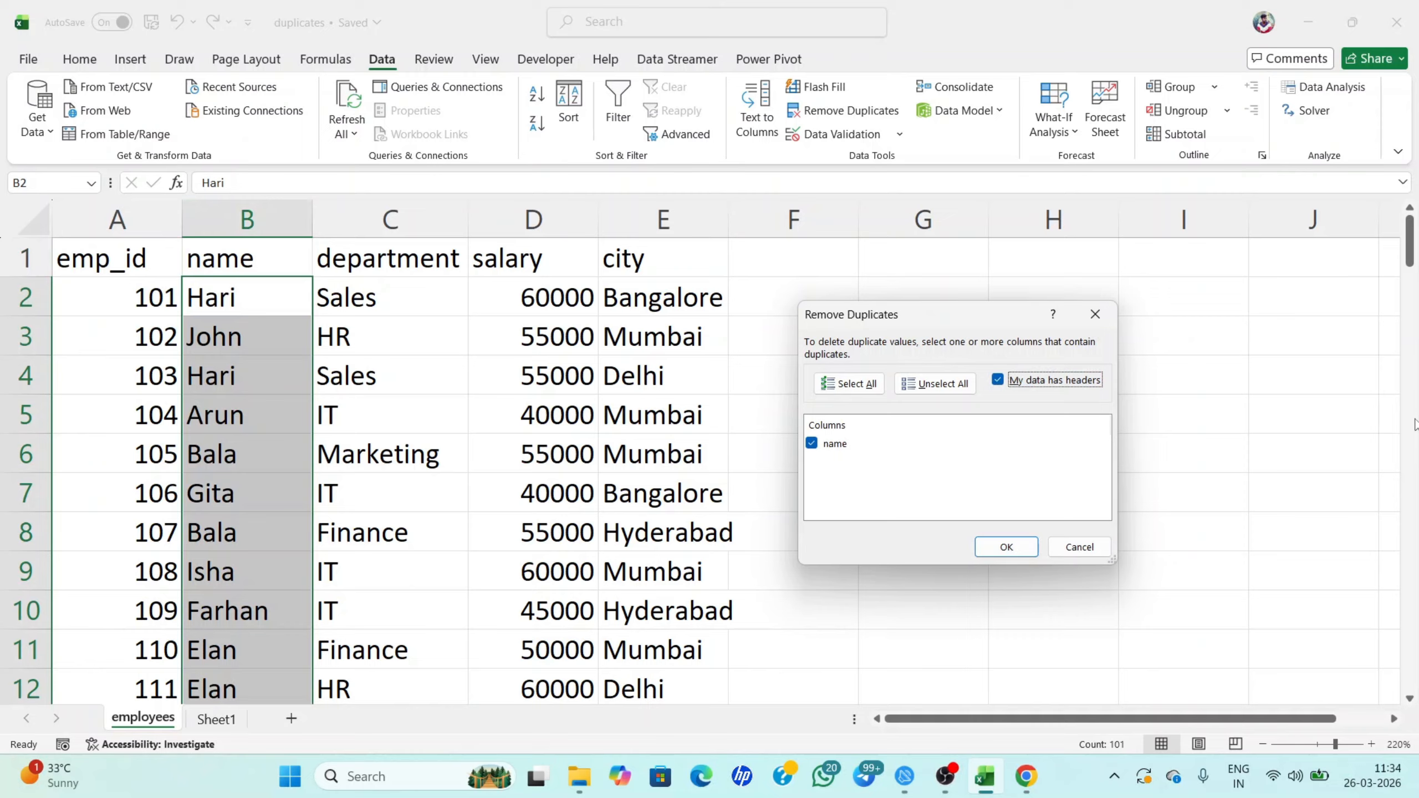
pyautogui.click(1001, 548)
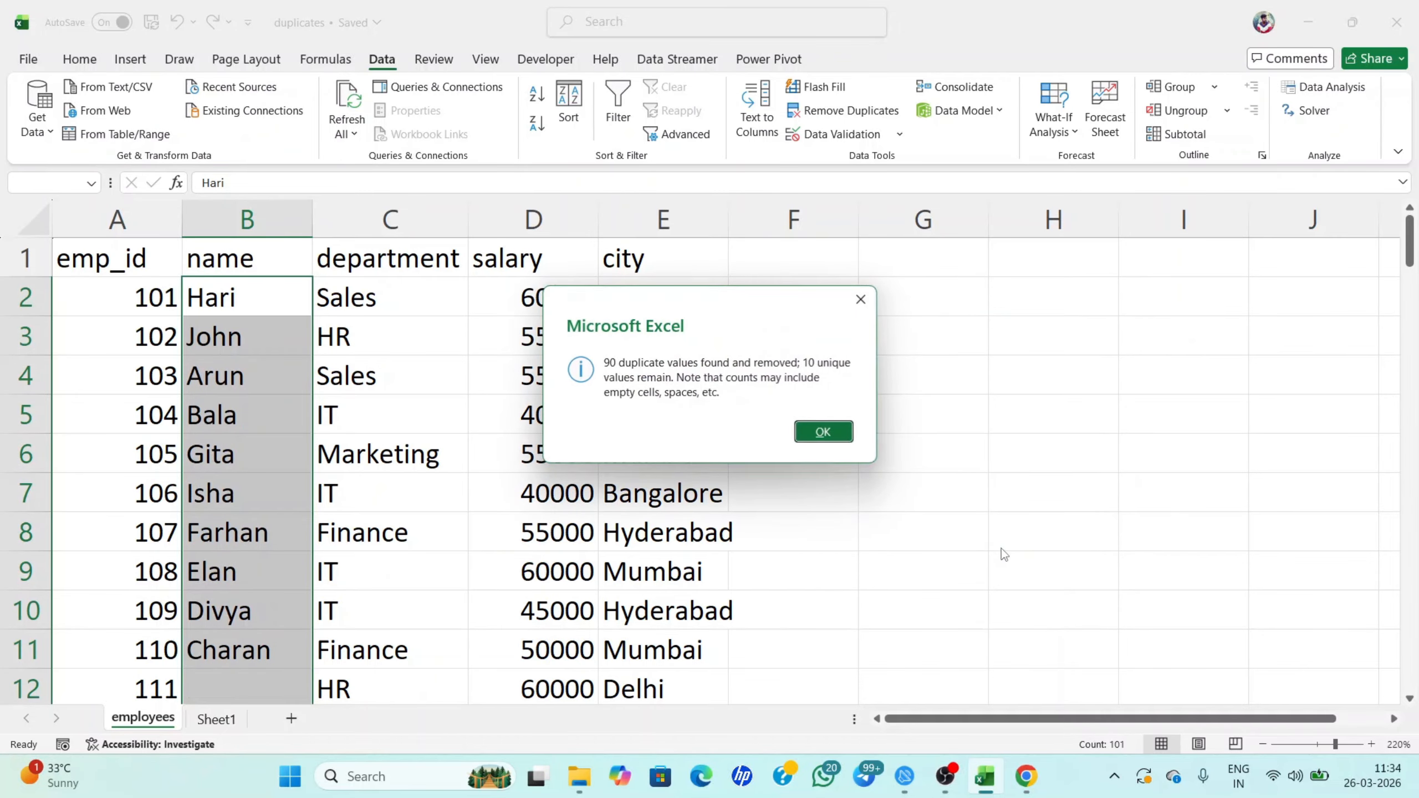
# Dismiss the removal summary and examine the shortened name column against the other employee columns, checking B2 and B4
pyautogui.click(824, 431)
pyautogui.scroll(-2, 209, 421)
pyautogui.scroll(2, 241, 484)
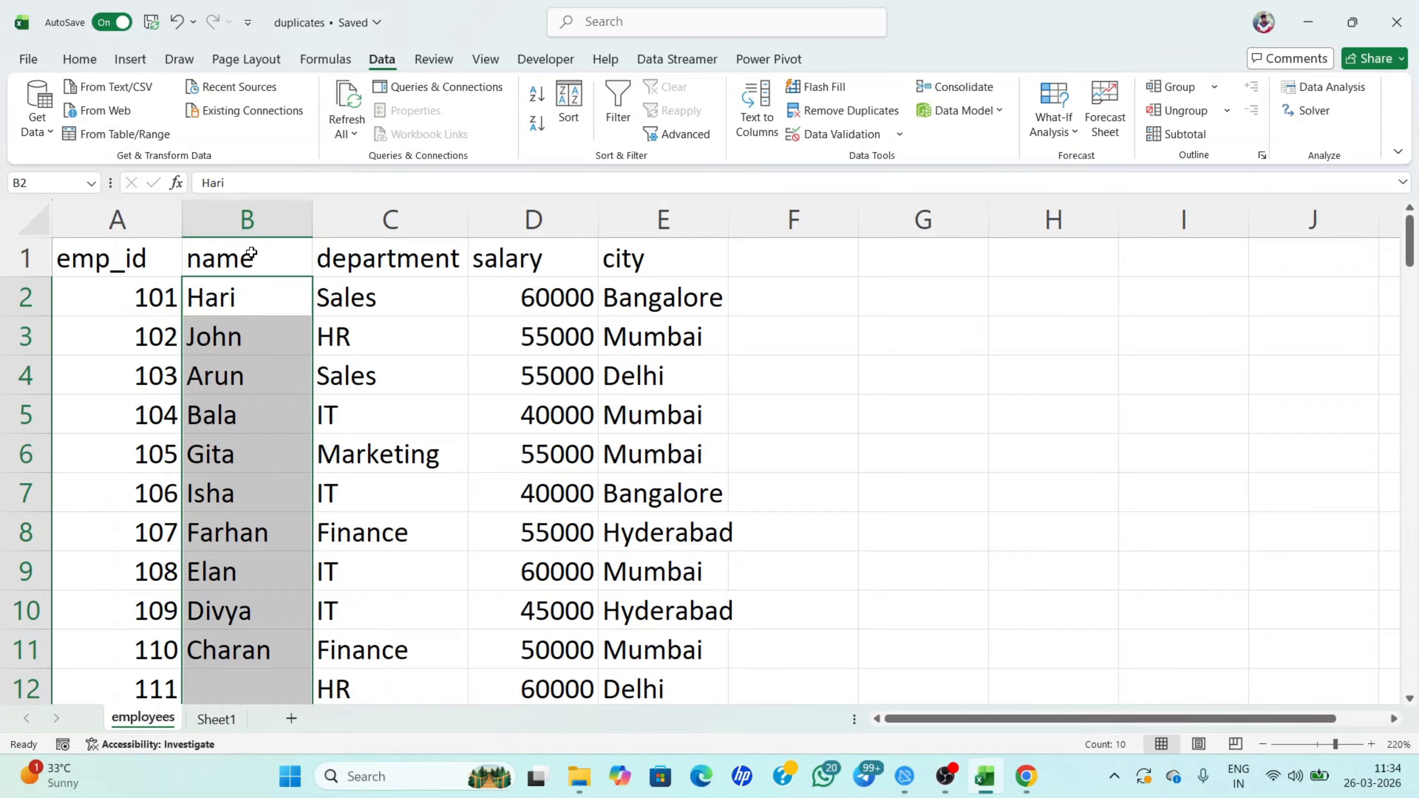
pyautogui.moveTo(246, 253); pyautogui.dragTo(268, 612)
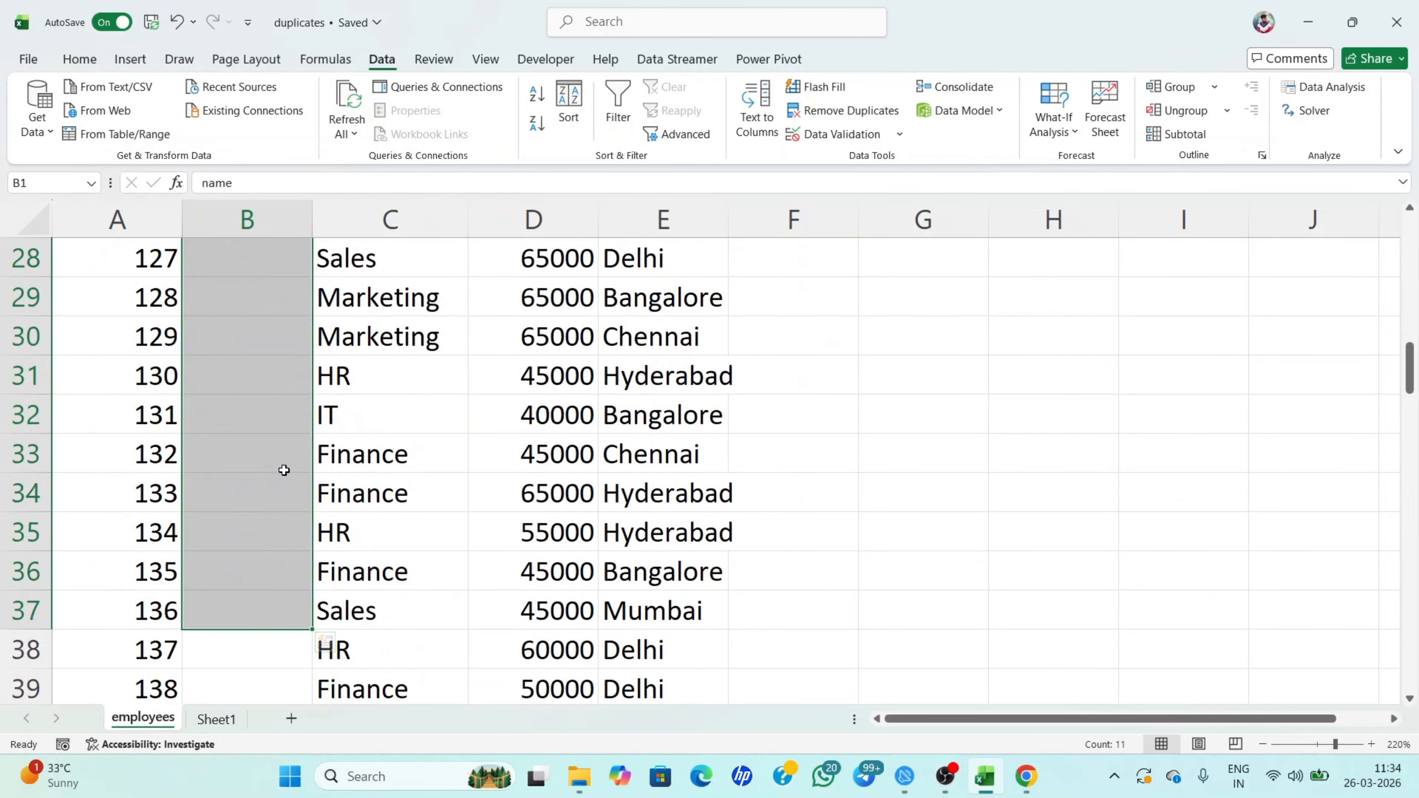
pyautogui.scroll(9, 270, 492)
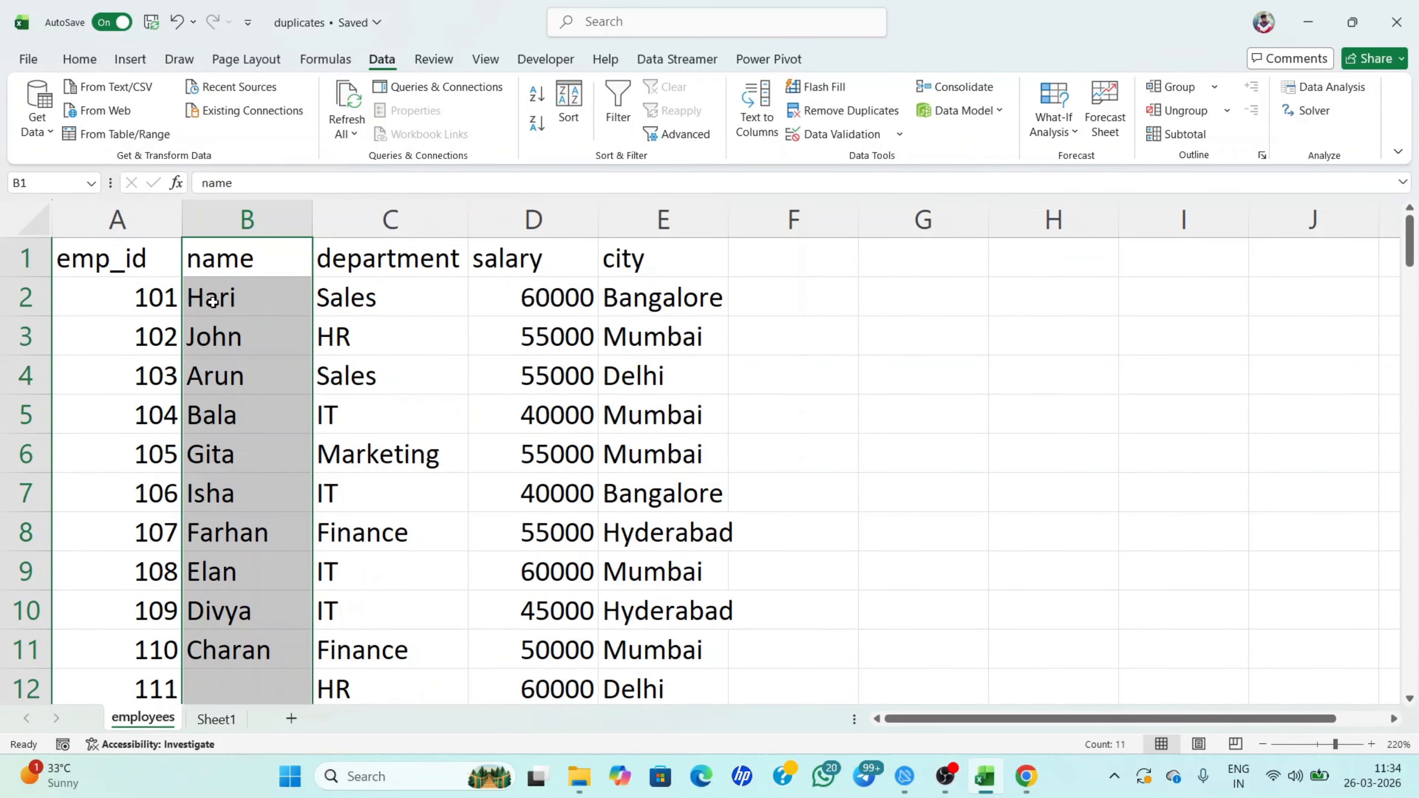
pyautogui.click(212, 300)
pyautogui.click(213, 375)
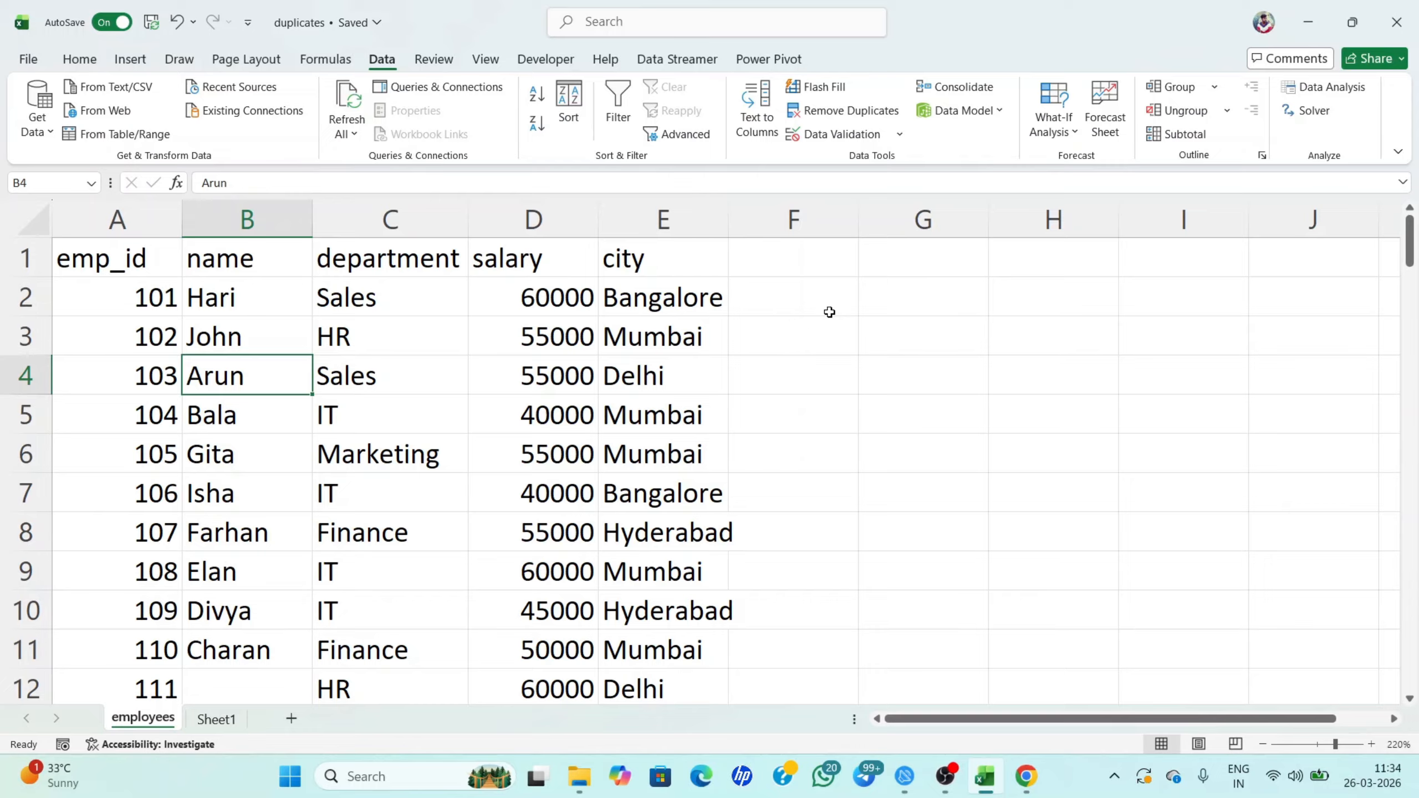
# Undo the duplicate removal in the name column and look over the restored employee rows
pyautogui.hotkey('ctrl', 'z')
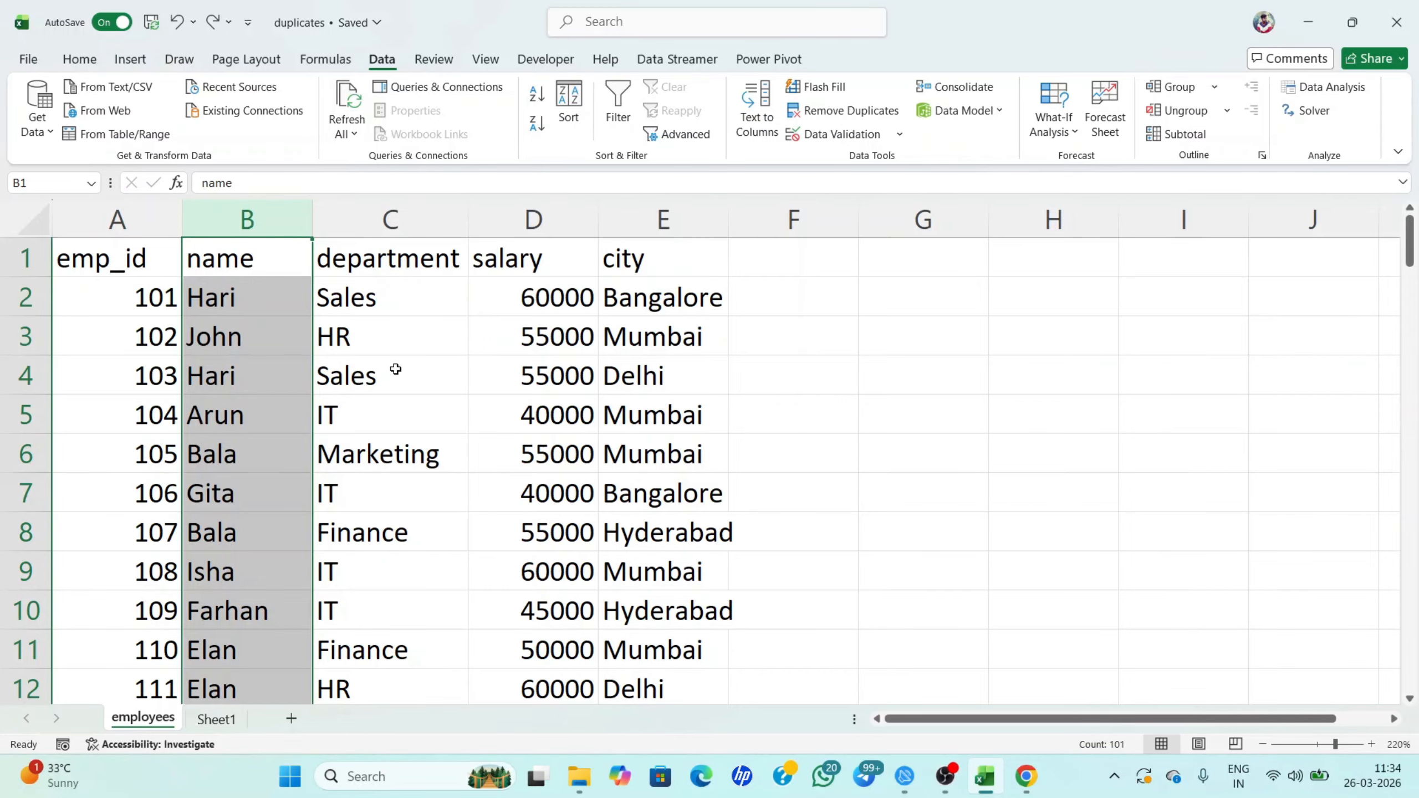
pyautogui.click(360, 364)
pyautogui.scroll(-4, 253, 592)
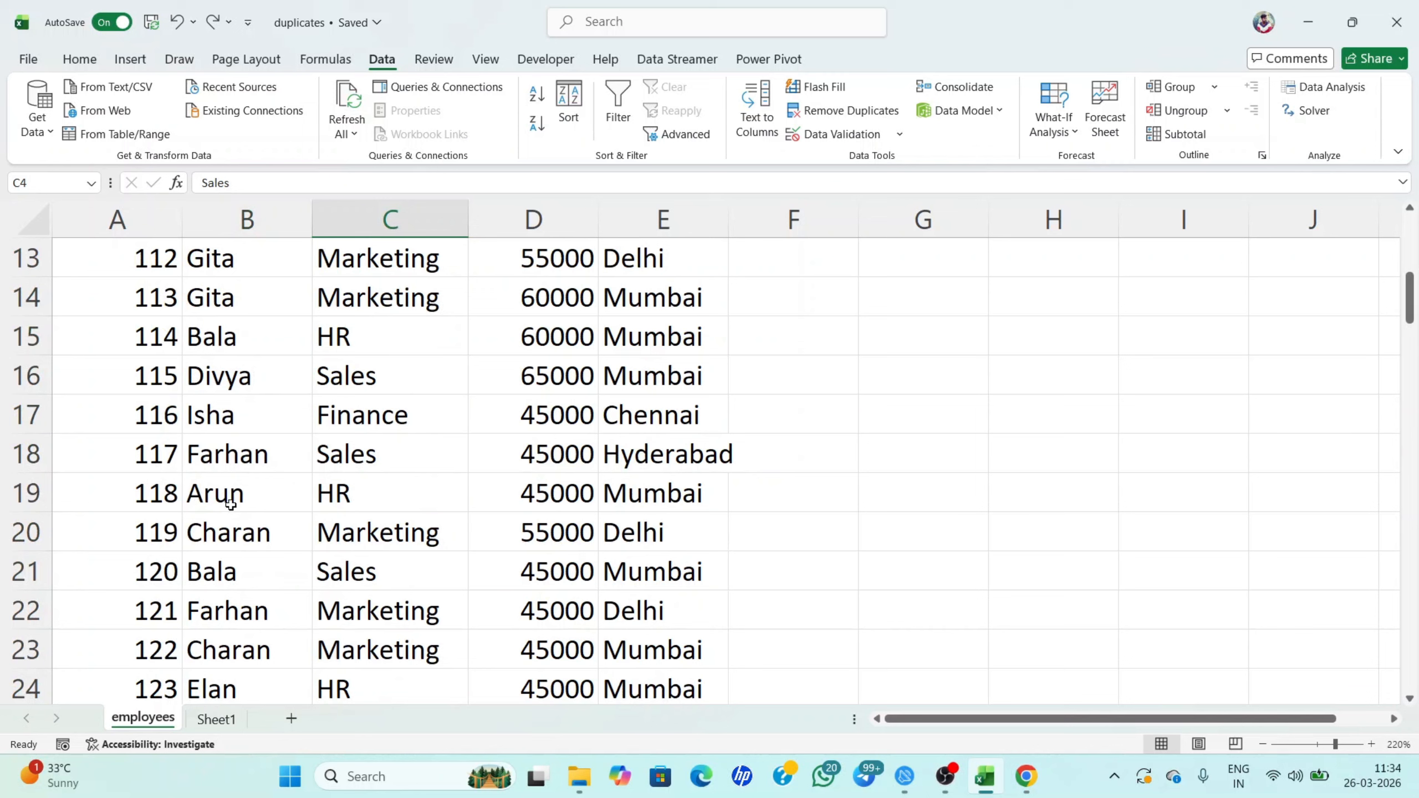
pyautogui.scroll(4, 418, 421)
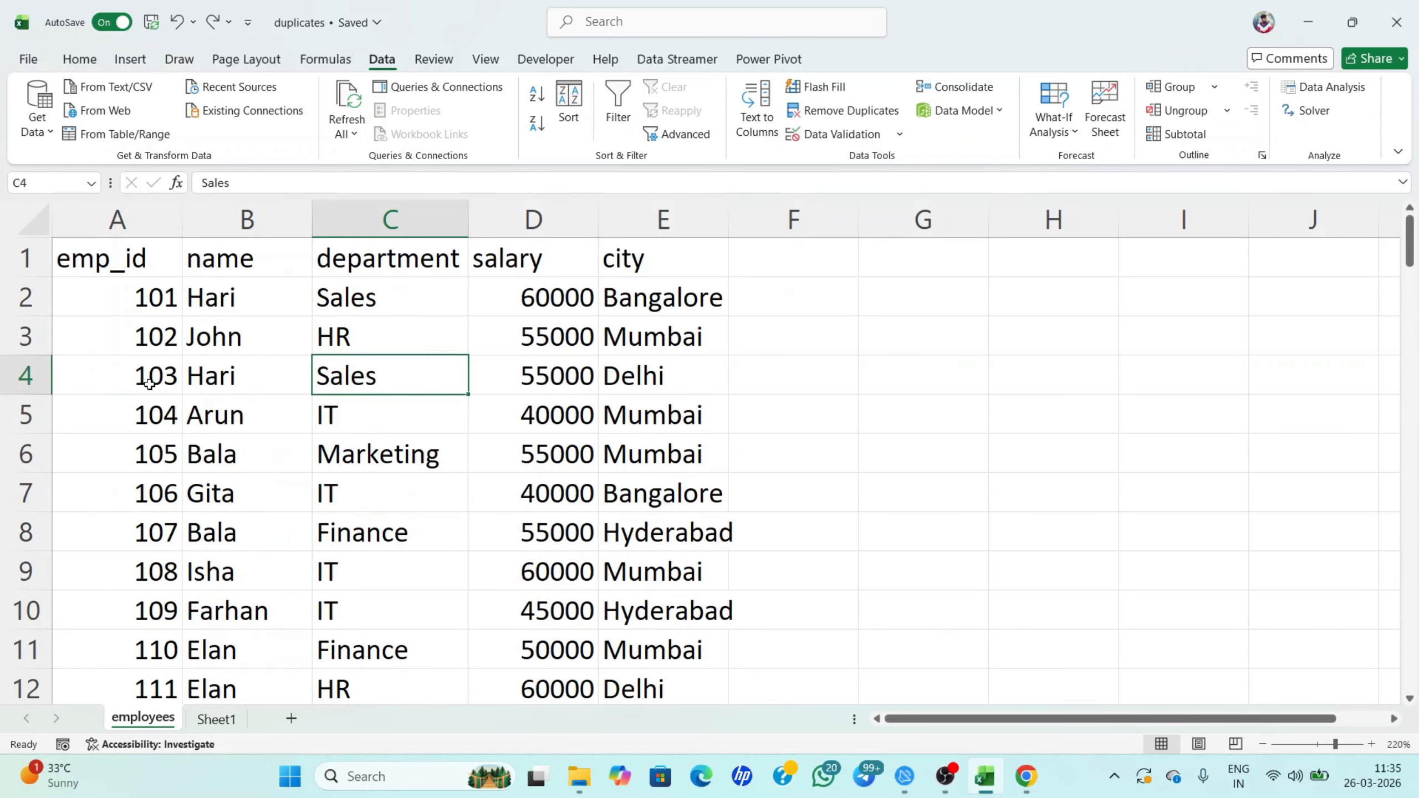
# Change the emp_id in A4 to the same value as in A2
pyautogui.doubleClick(170, 375)
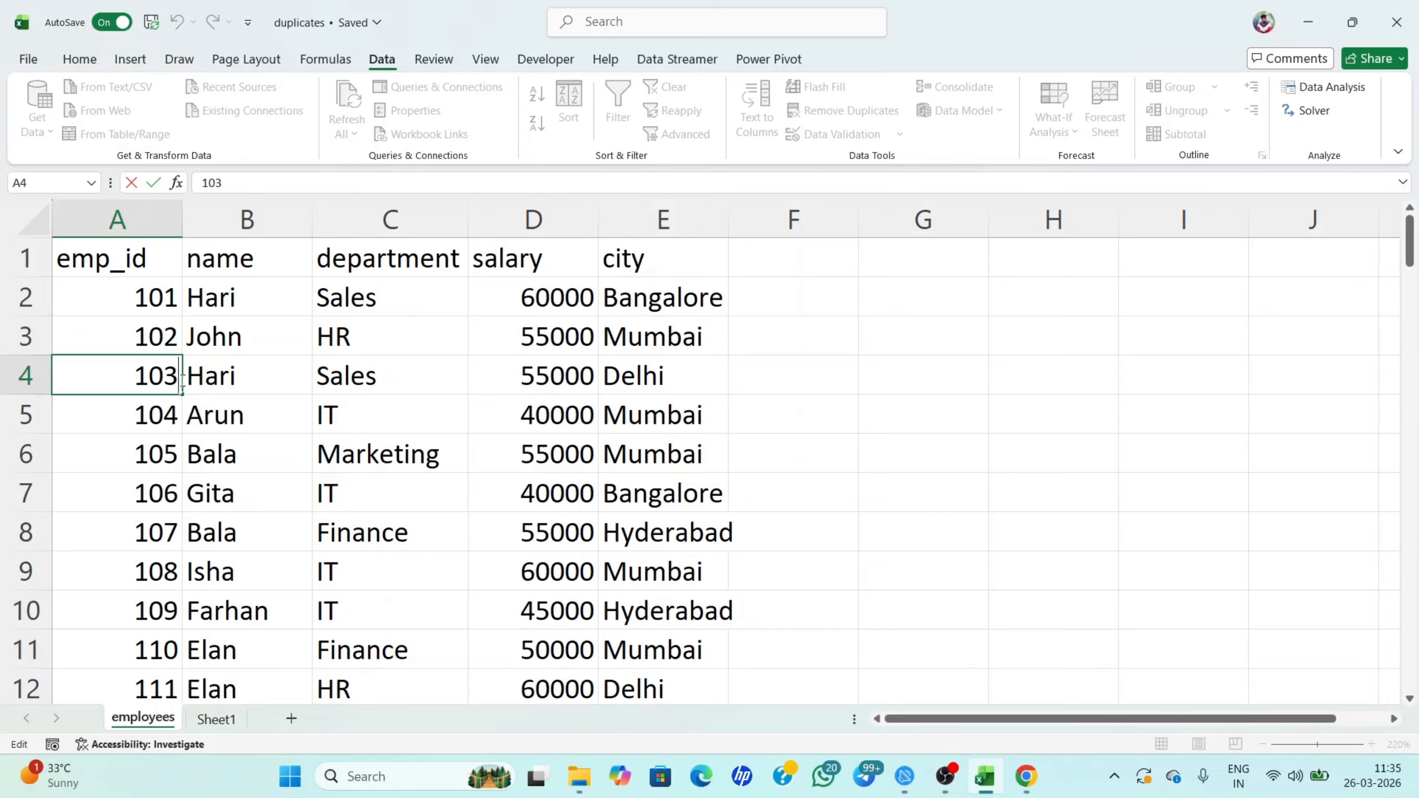
pyautogui.press('BackSpace')
pyautogui.write('1')
# Set the salary in D4 to 60000
pyautogui.doubleClick(555, 383)
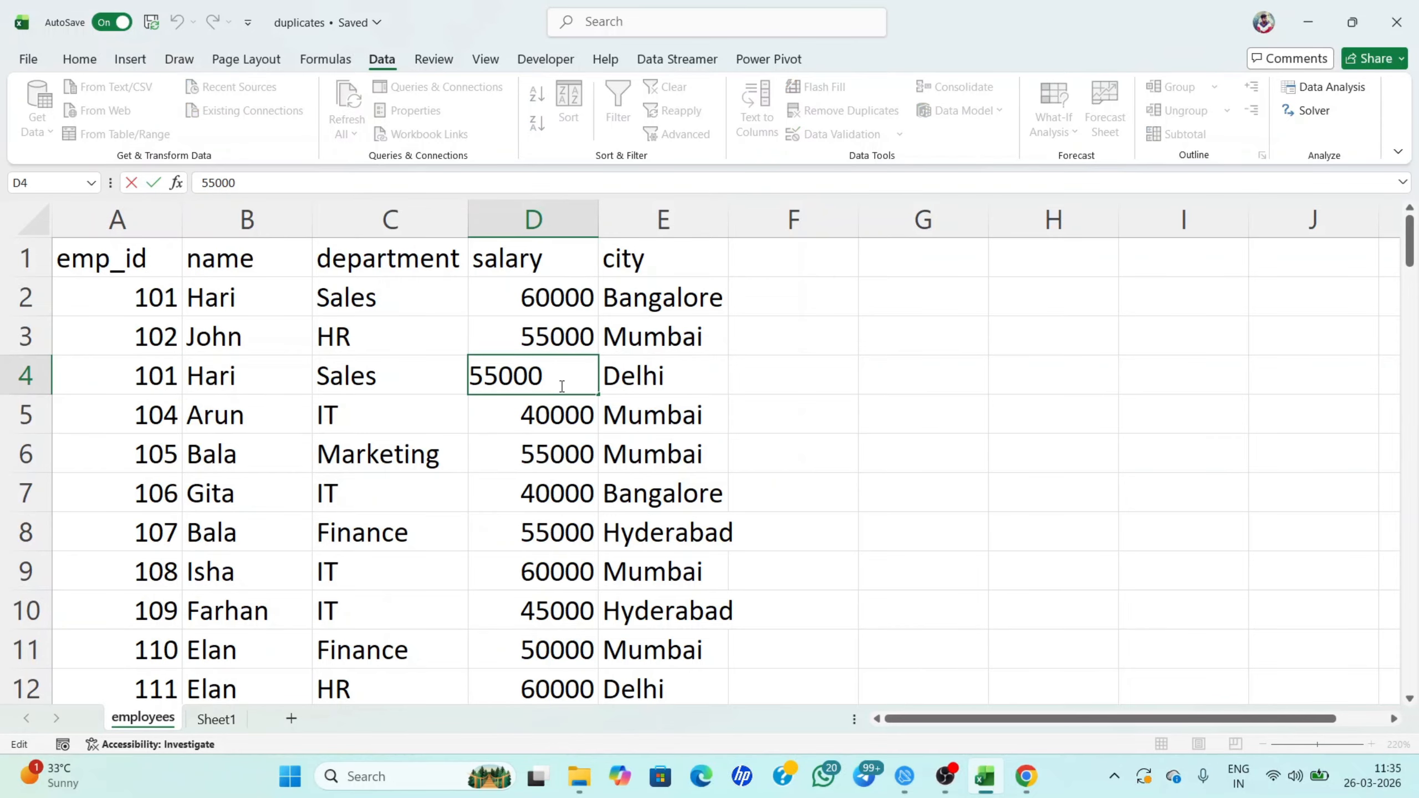
pyautogui.press('BackSpace')
pyautogui.press('BackSpace')
pyautogui.press('BackSpace')
pyautogui.press('BackSpace')
pyautogui.press('BackSpace')
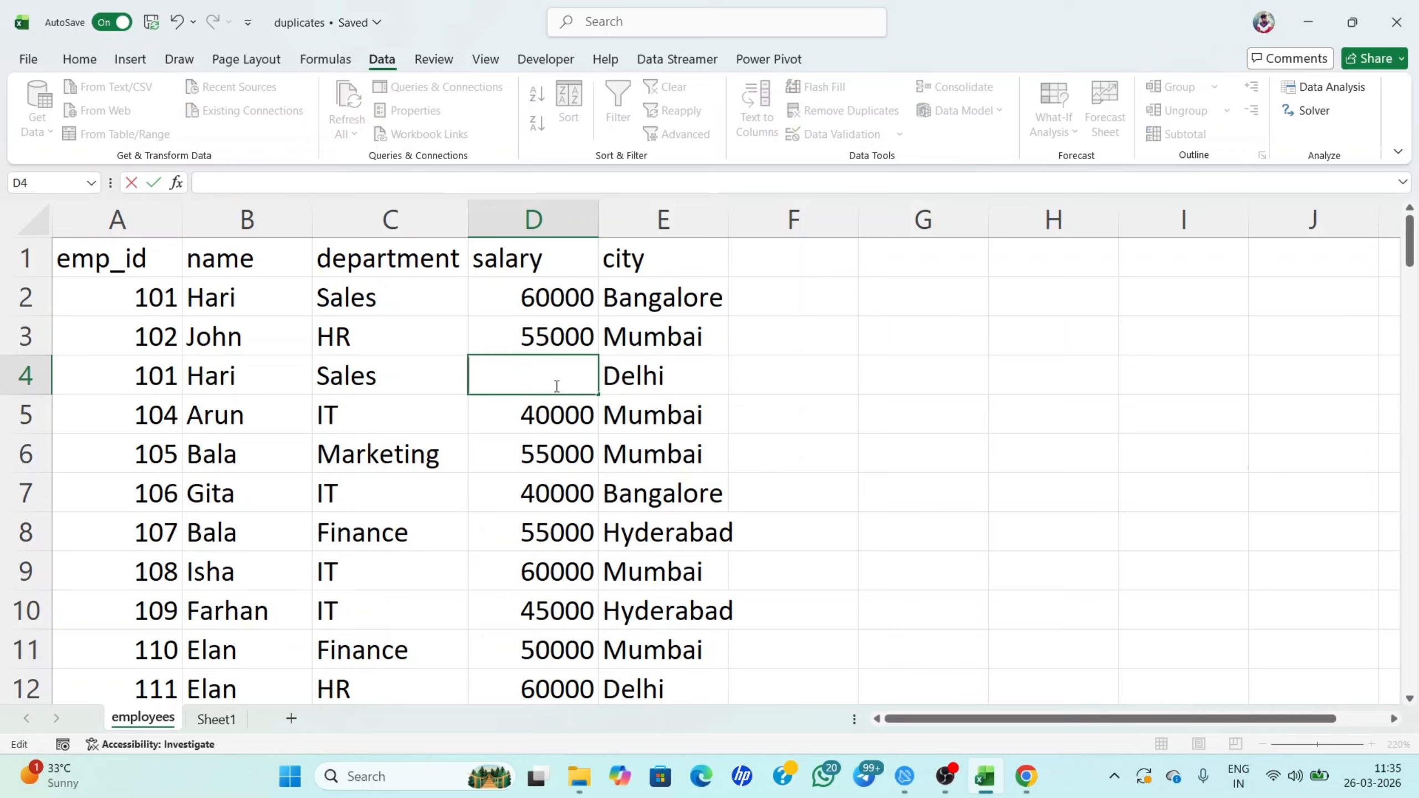
pyautogui.write('60000')
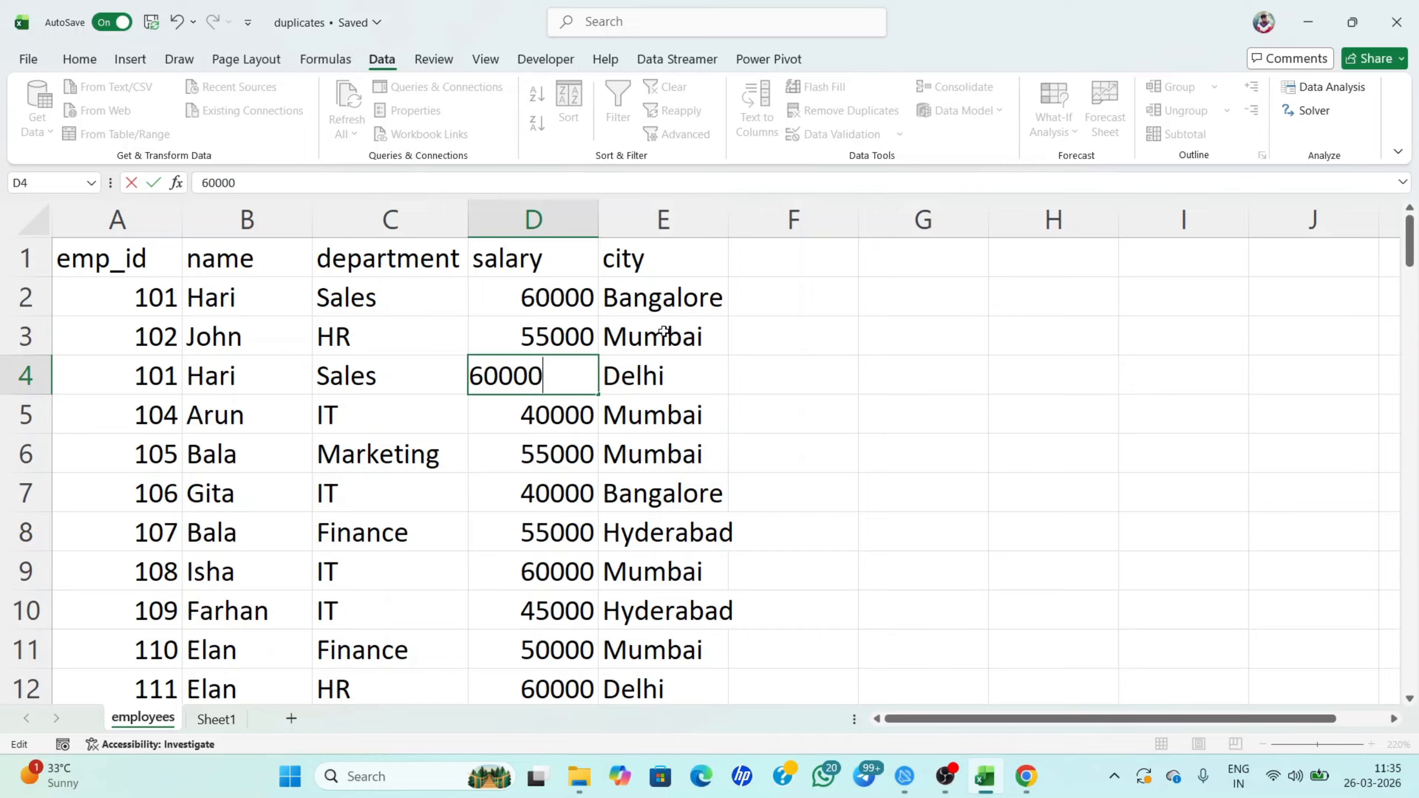
# Change the city in E4 to Bangalore
pyautogui.click(677, 377)
pyautogui.doubleClick(688, 378)
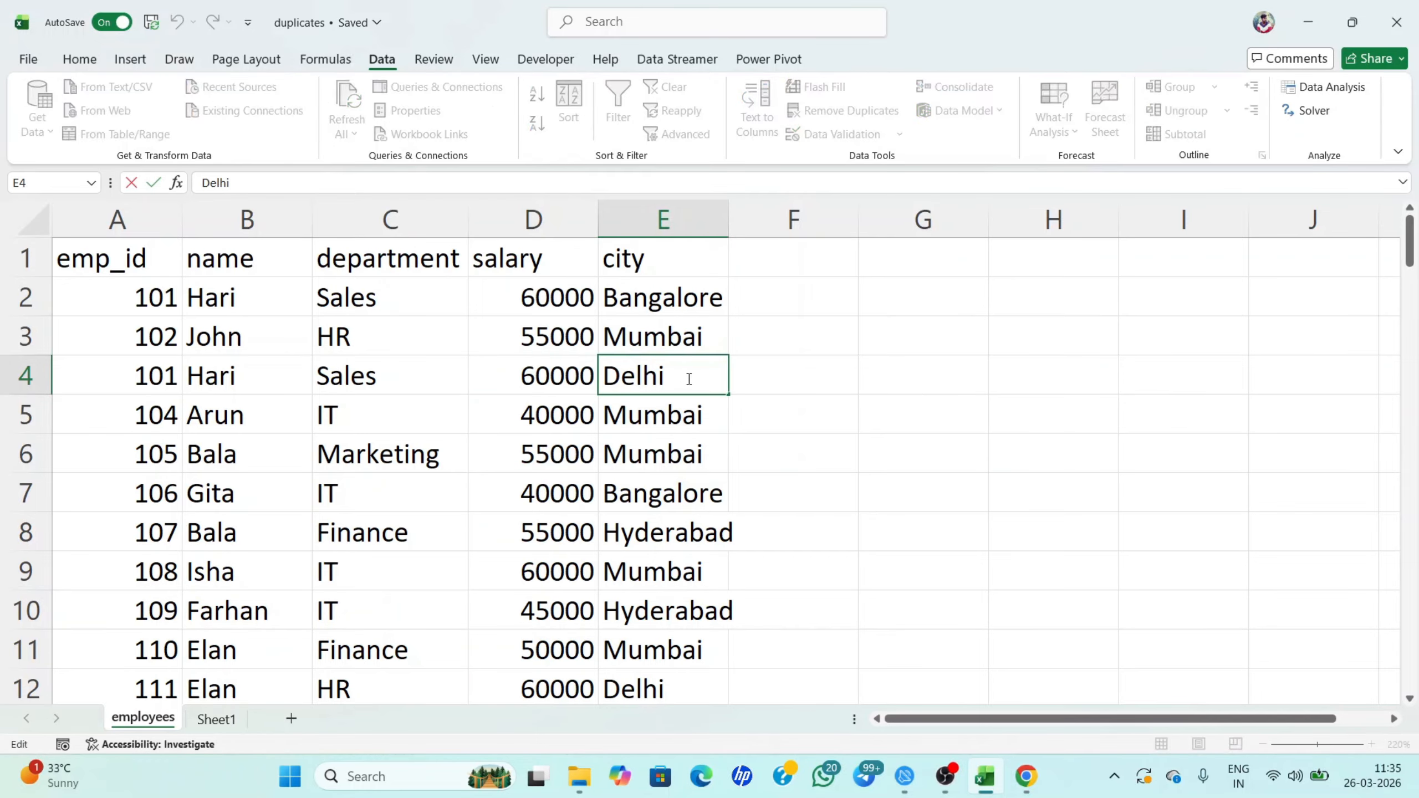
pyautogui.press('BackSpace')
pyautogui.press('BackSpace')
pyautogui.press('BackSpace')
pyautogui.press('BackSpace')
pyautogui.press('BackSpace')
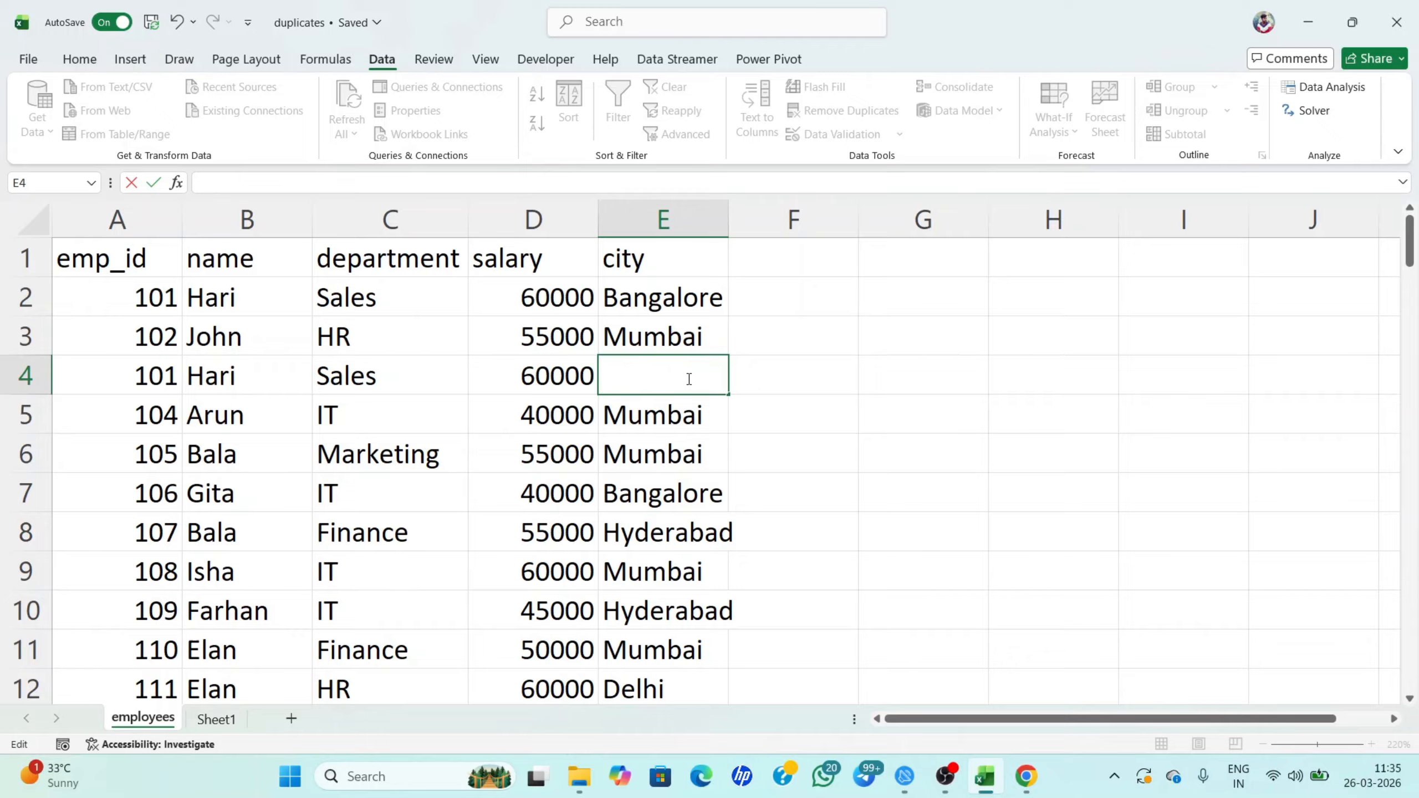
pyautogui.write('B')
pyautogui.press('Return')
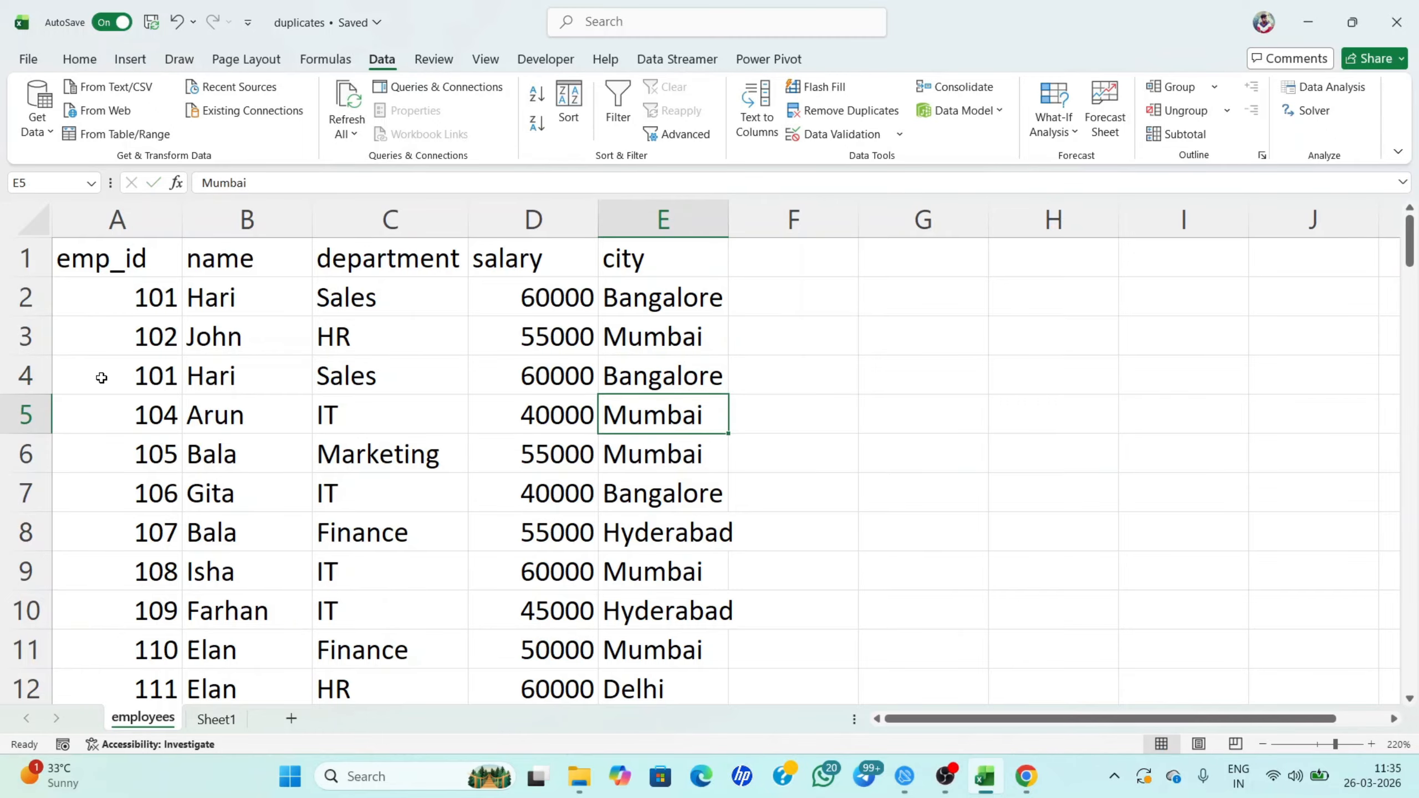
# Compare the employee records in rows 2 and 4, and look through the whole table down to its last row
pyautogui.moveTo(100, 377); pyautogui.dragTo(676, 394)
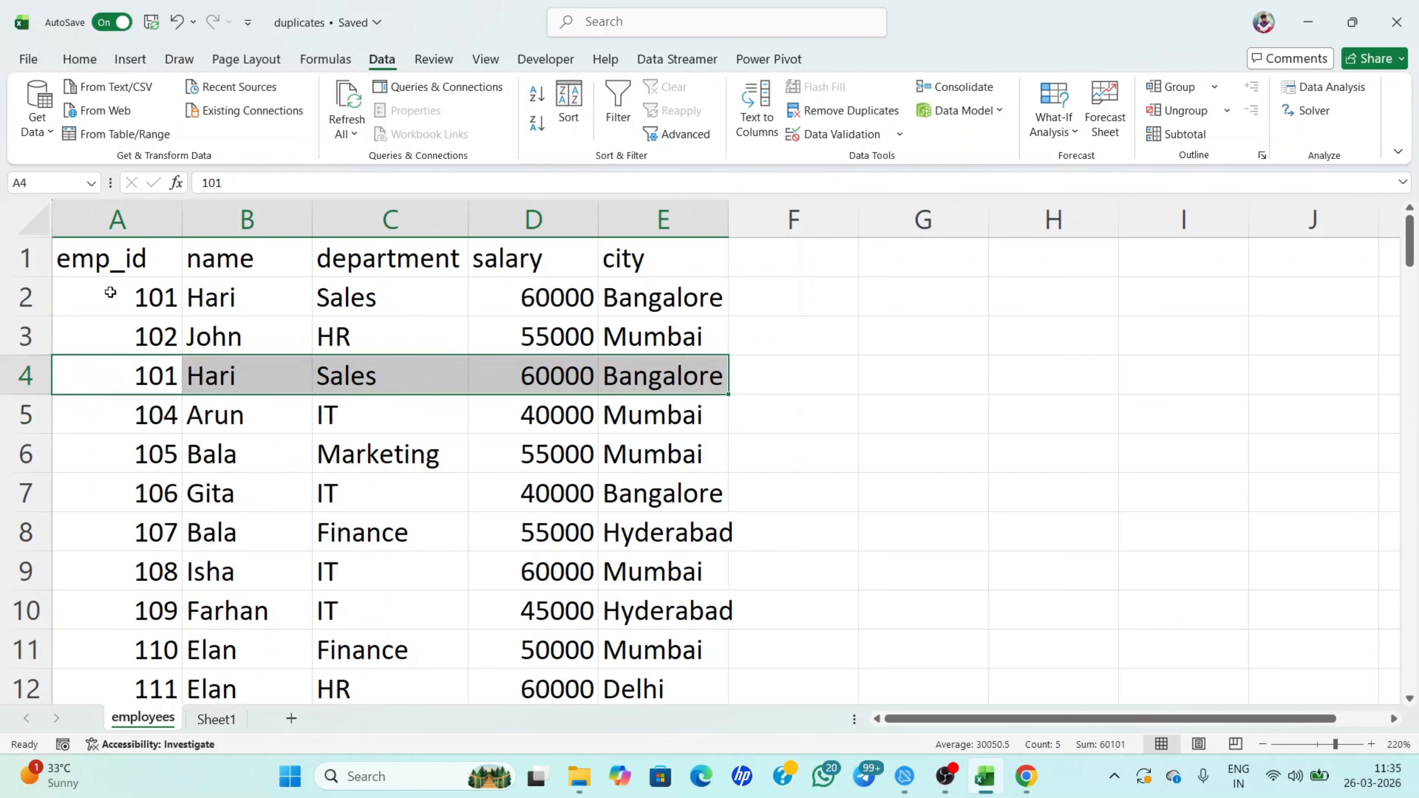
pyautogui.moveTo(112, 295); pyautogui.dragTo(633, 341)
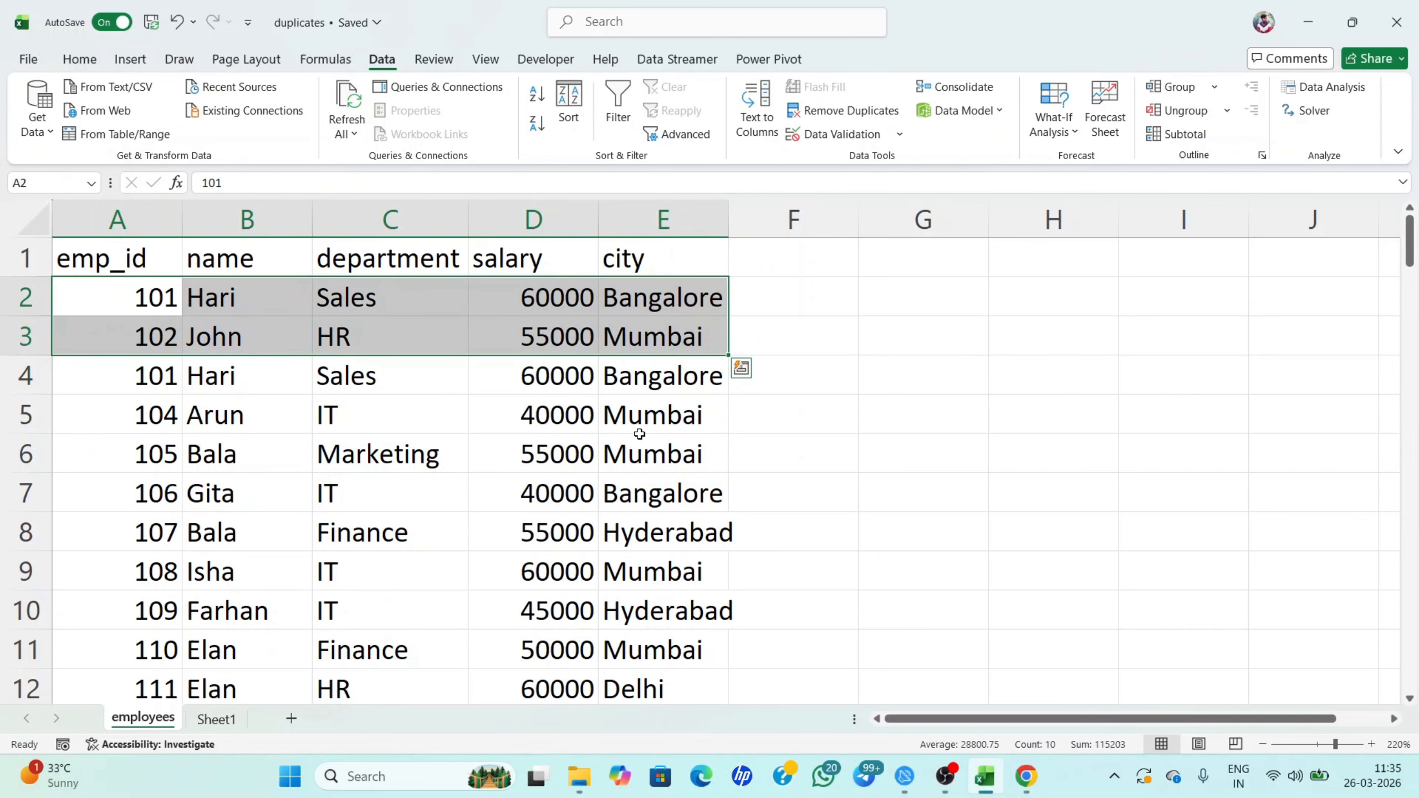
pyautogui.scroll(-5, 1067, 447)
pyautogui.scroll(-20, 1068, 446)
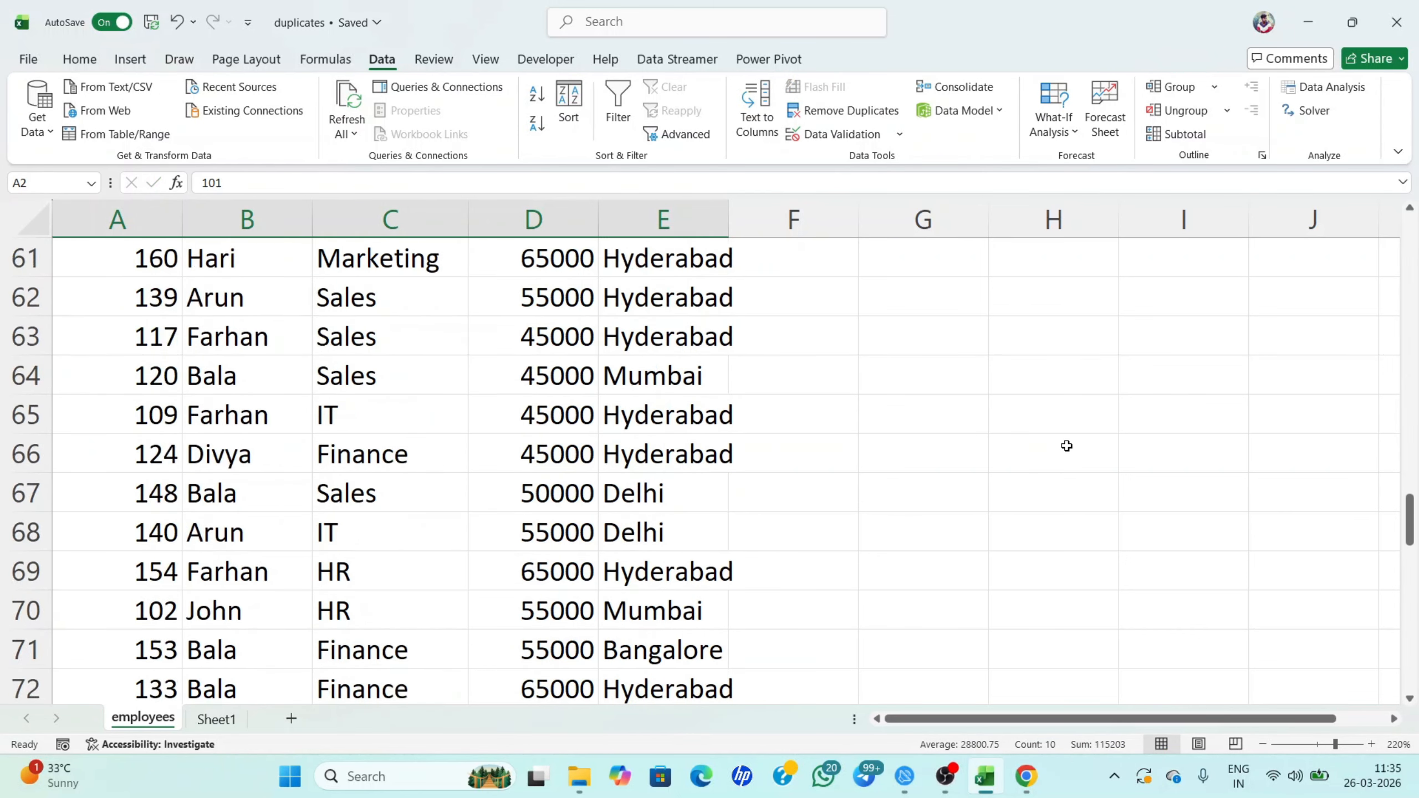
pyautogui.scroll(-4, 1068, 447)
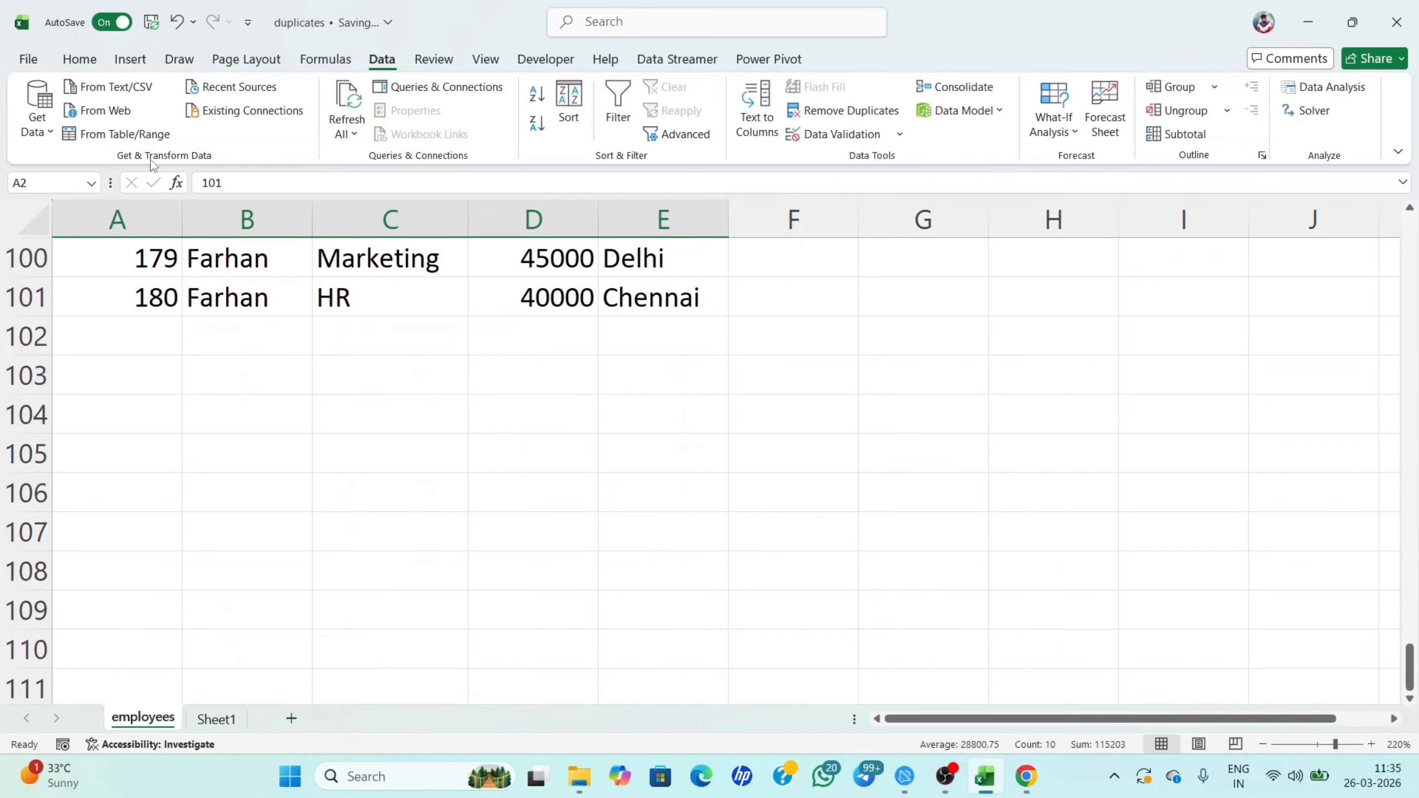
pyautogui.scroll(20, 628, 356)
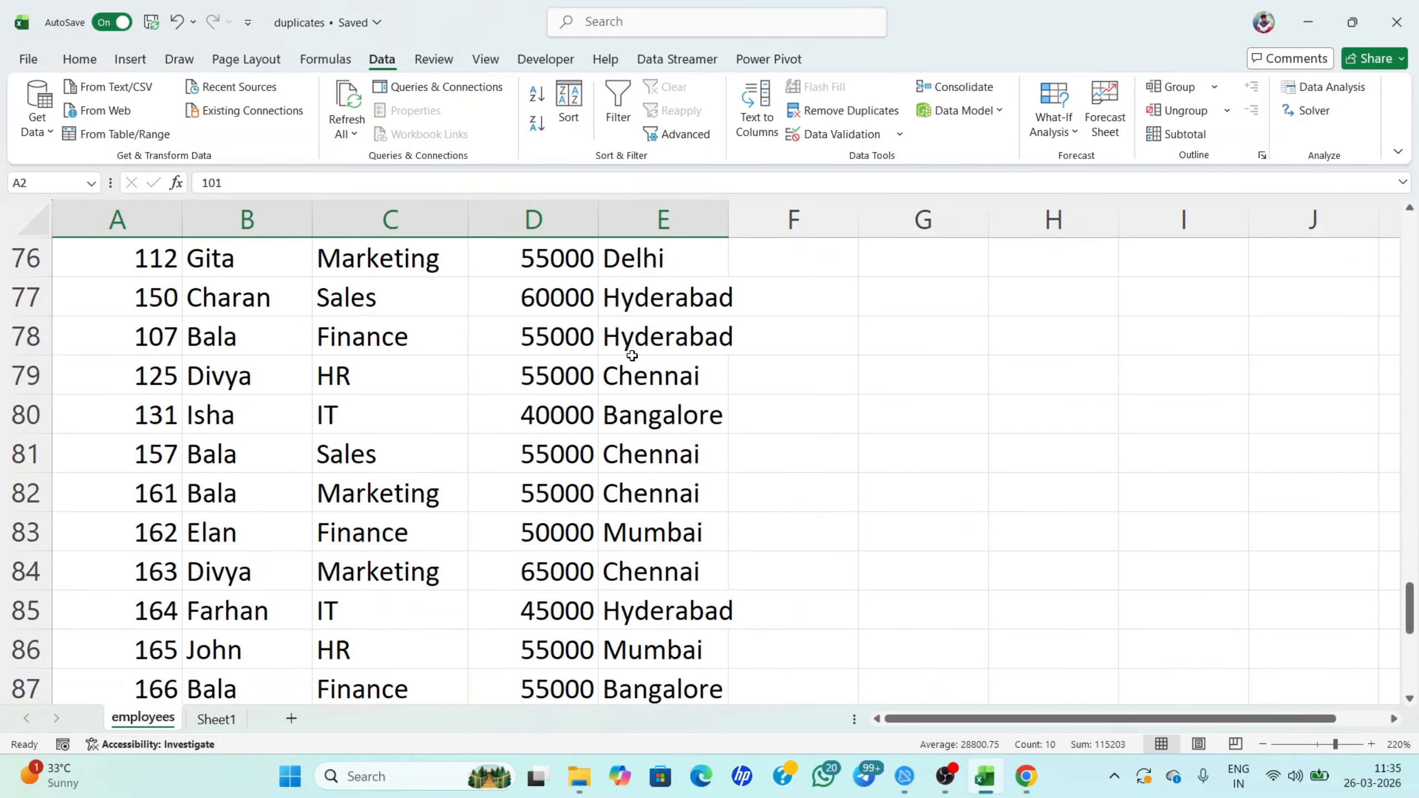
pyautogui.scroll(4, 641, 356)
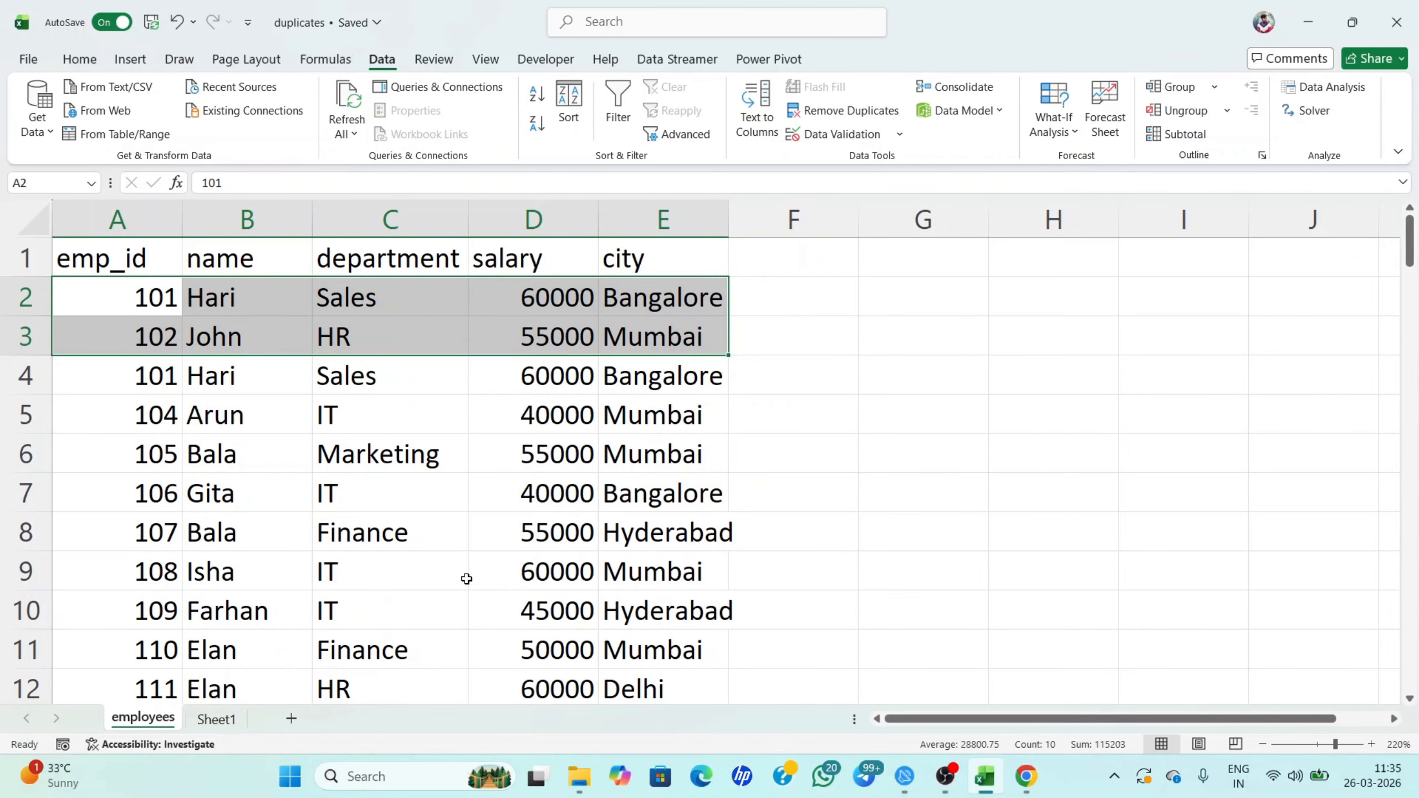
pyautogui.scroll(-1, 558, 651)
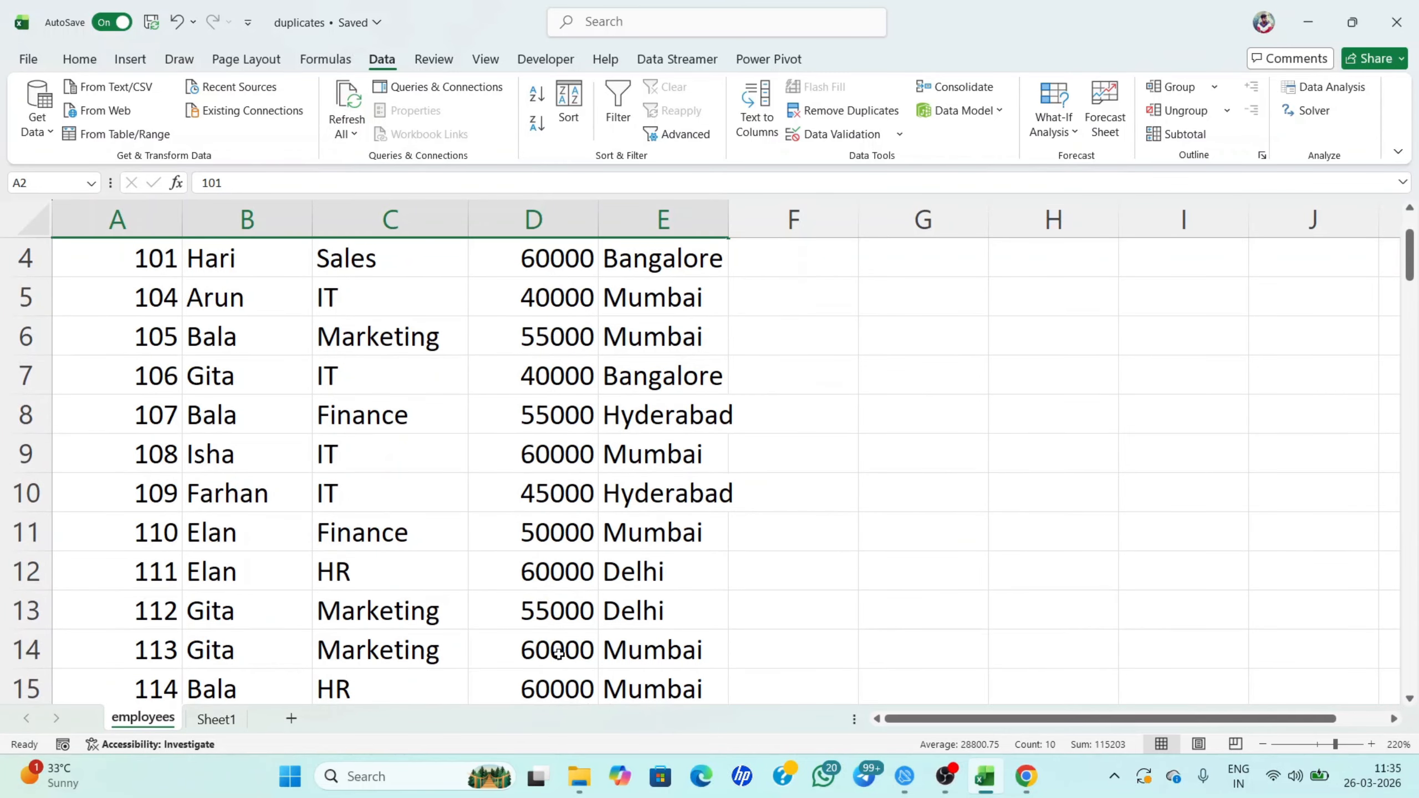
pyautogui.scroll(1, 370, 516)
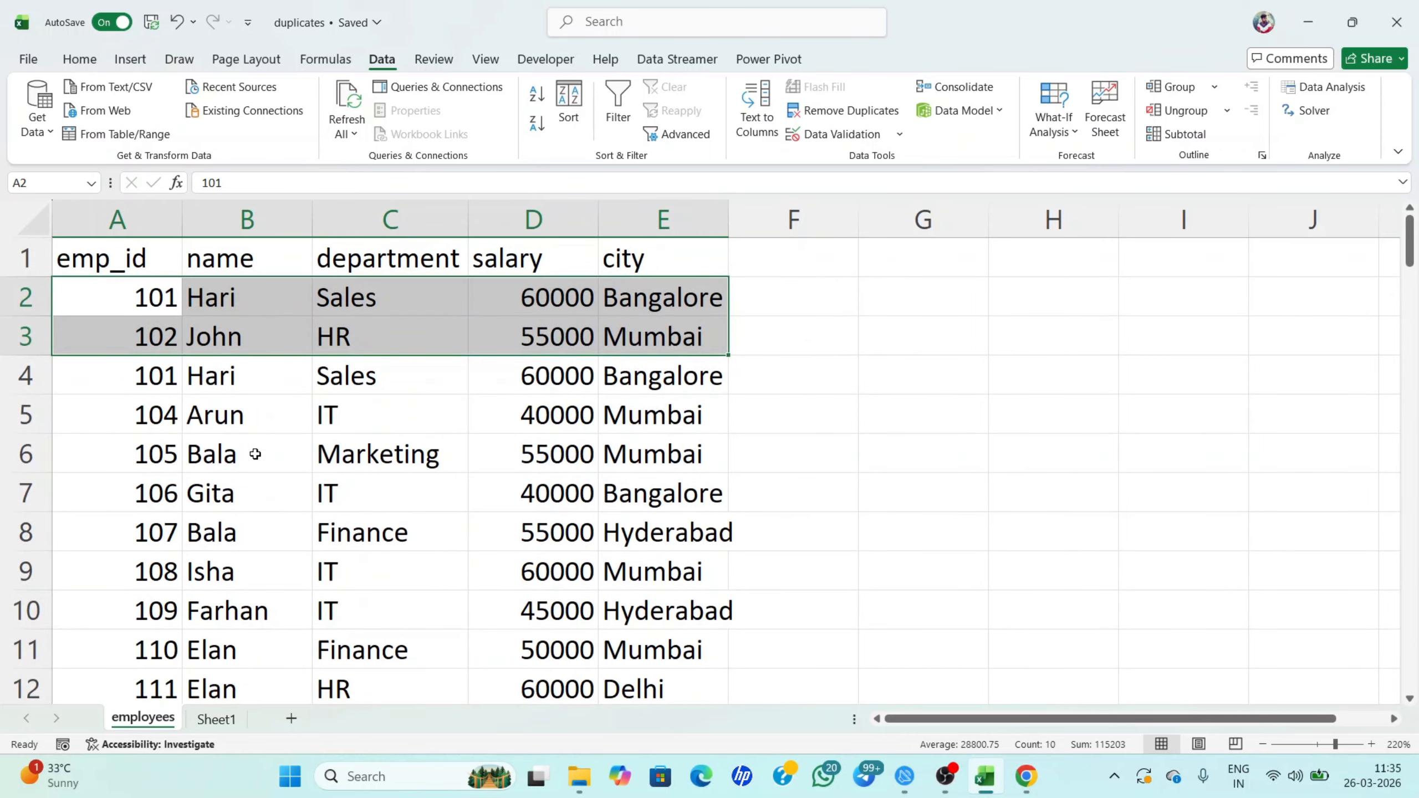
# Compare rows 2 and 4 field by field, checking emp_id, name, department, salary and city for matching values
pyautogui.moveTo(104, 374); pyautogui.dragTo(686, 379)
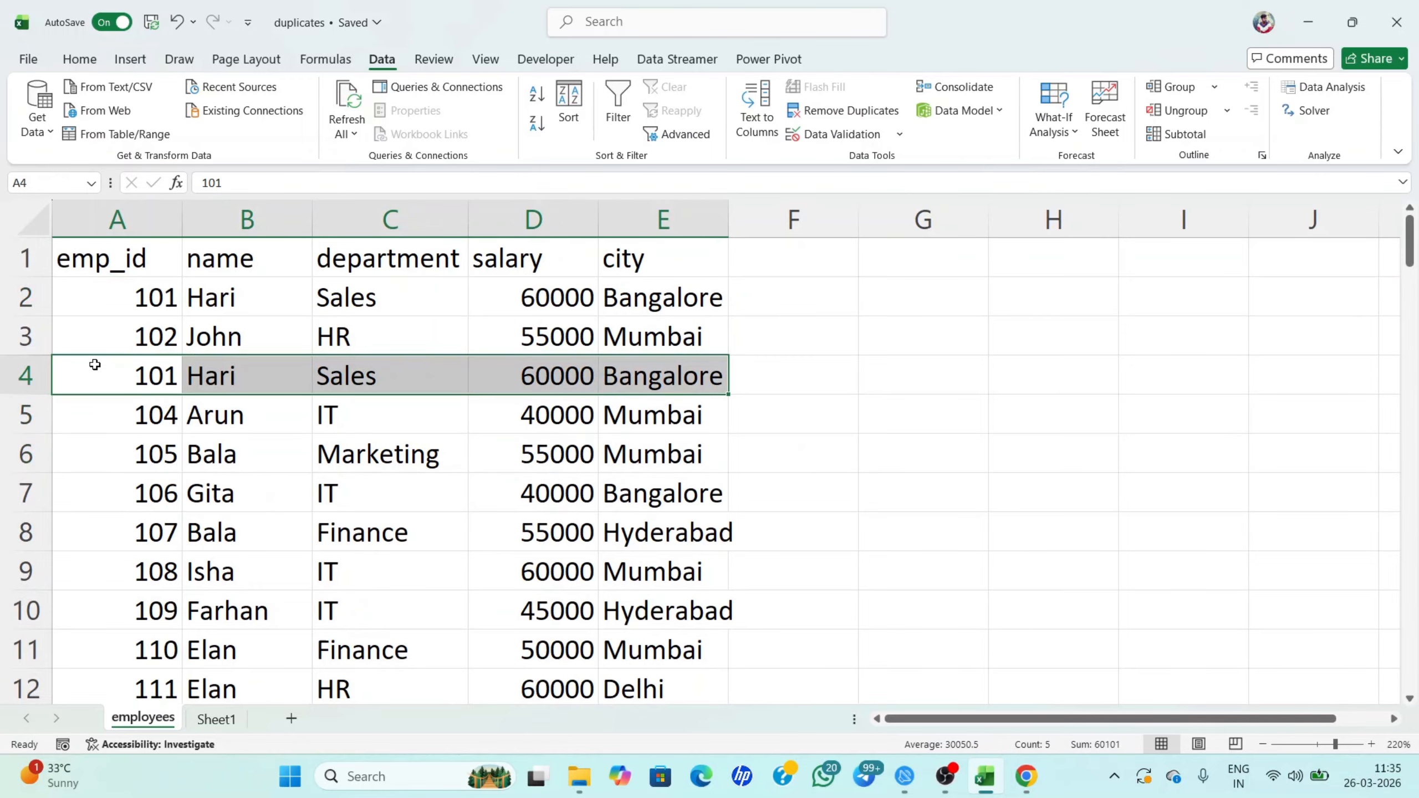
pyautogui.click(130, 292)
pyautogui.click(115, 378)
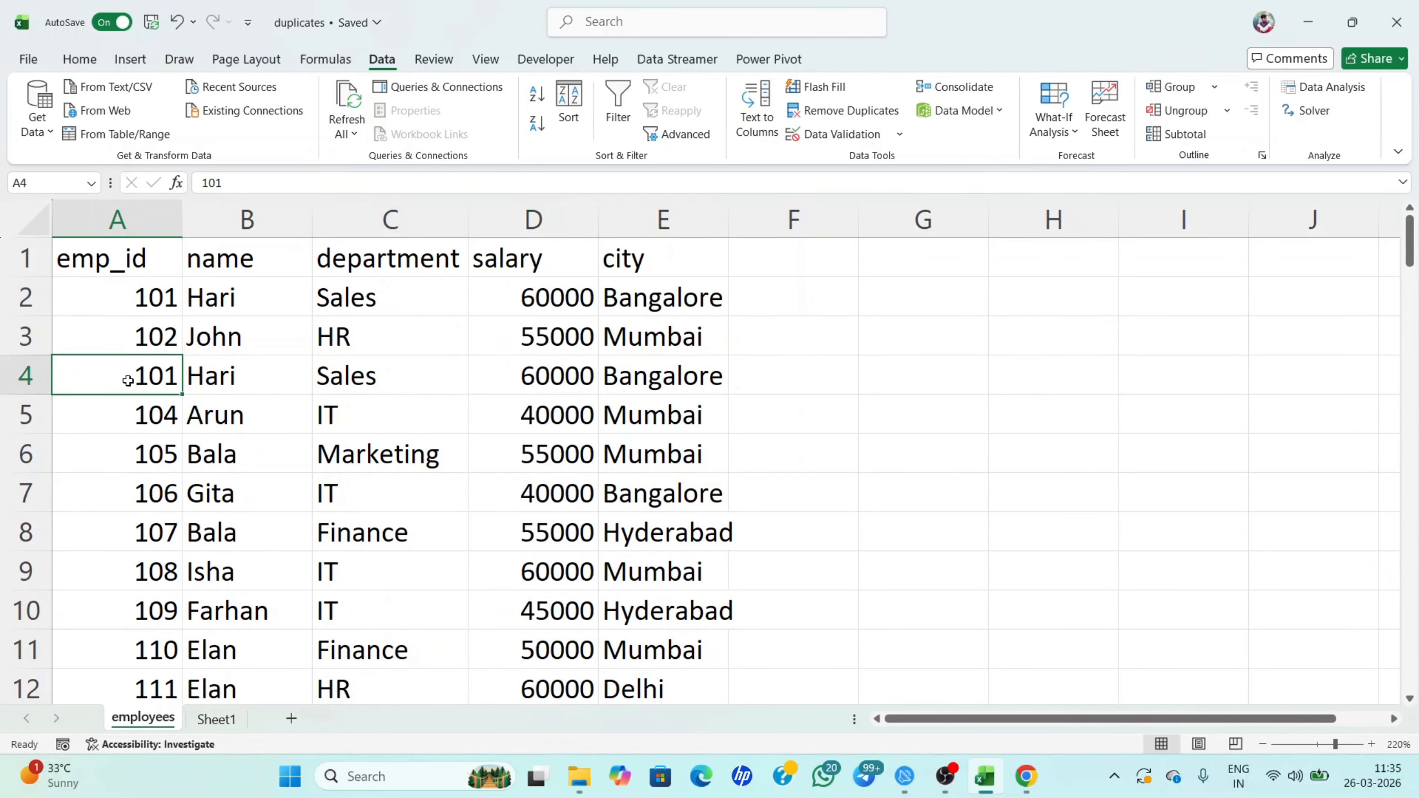
pyautogui.click(227, 297)
pyautogui.click(226, 374)
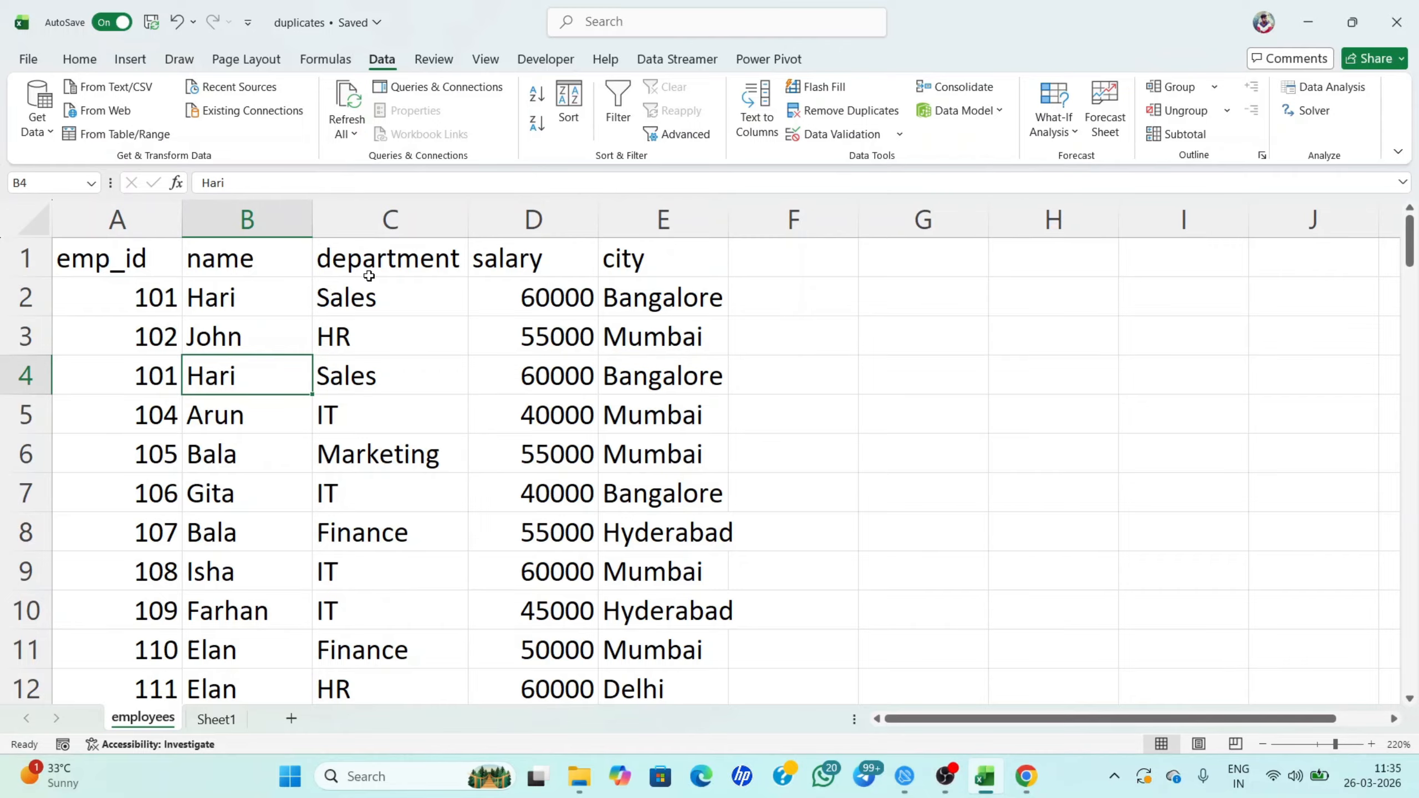
pyautogui.click(356, 311)
pyautogui.click(372, 376)
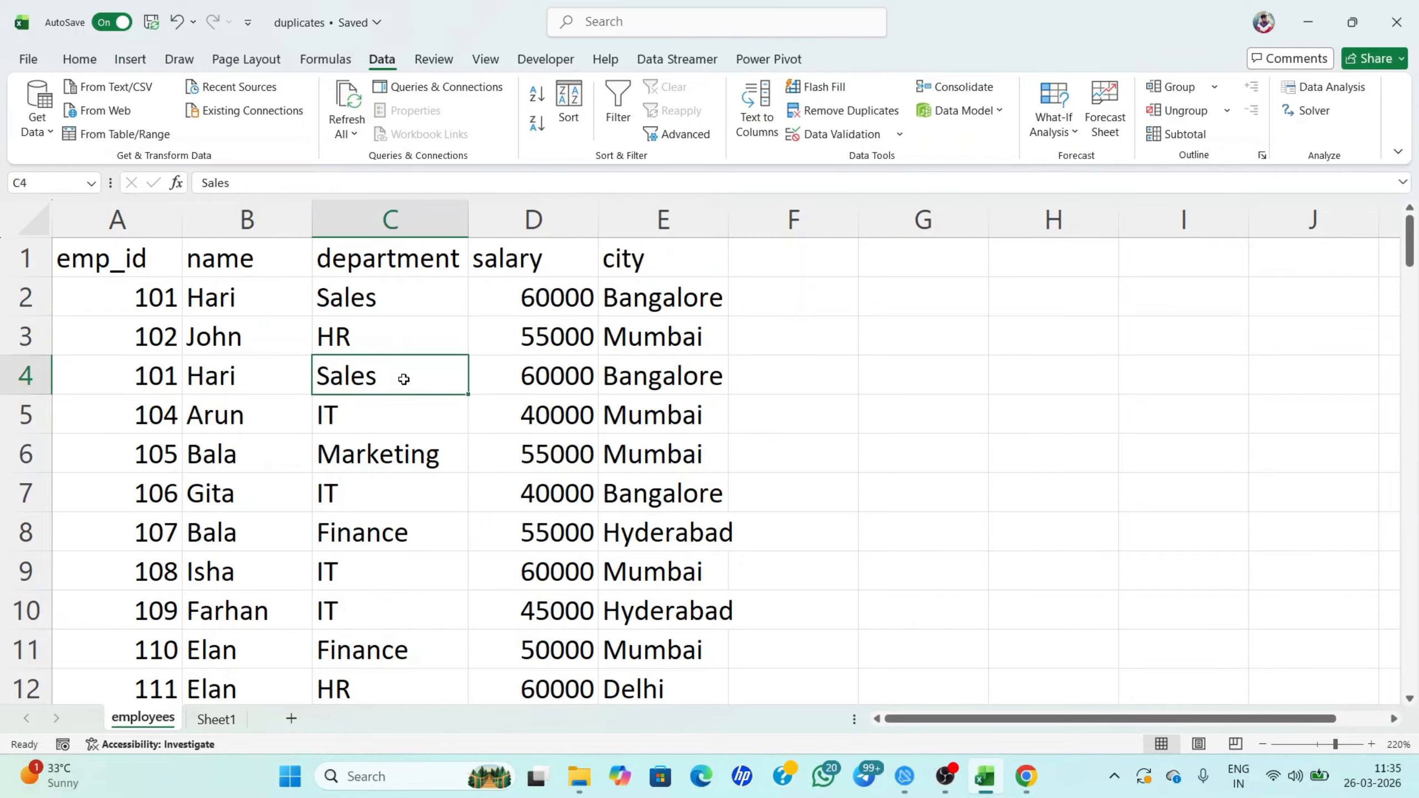
pyautogui.click(518, 264)
pyautogui.click(516, 290)
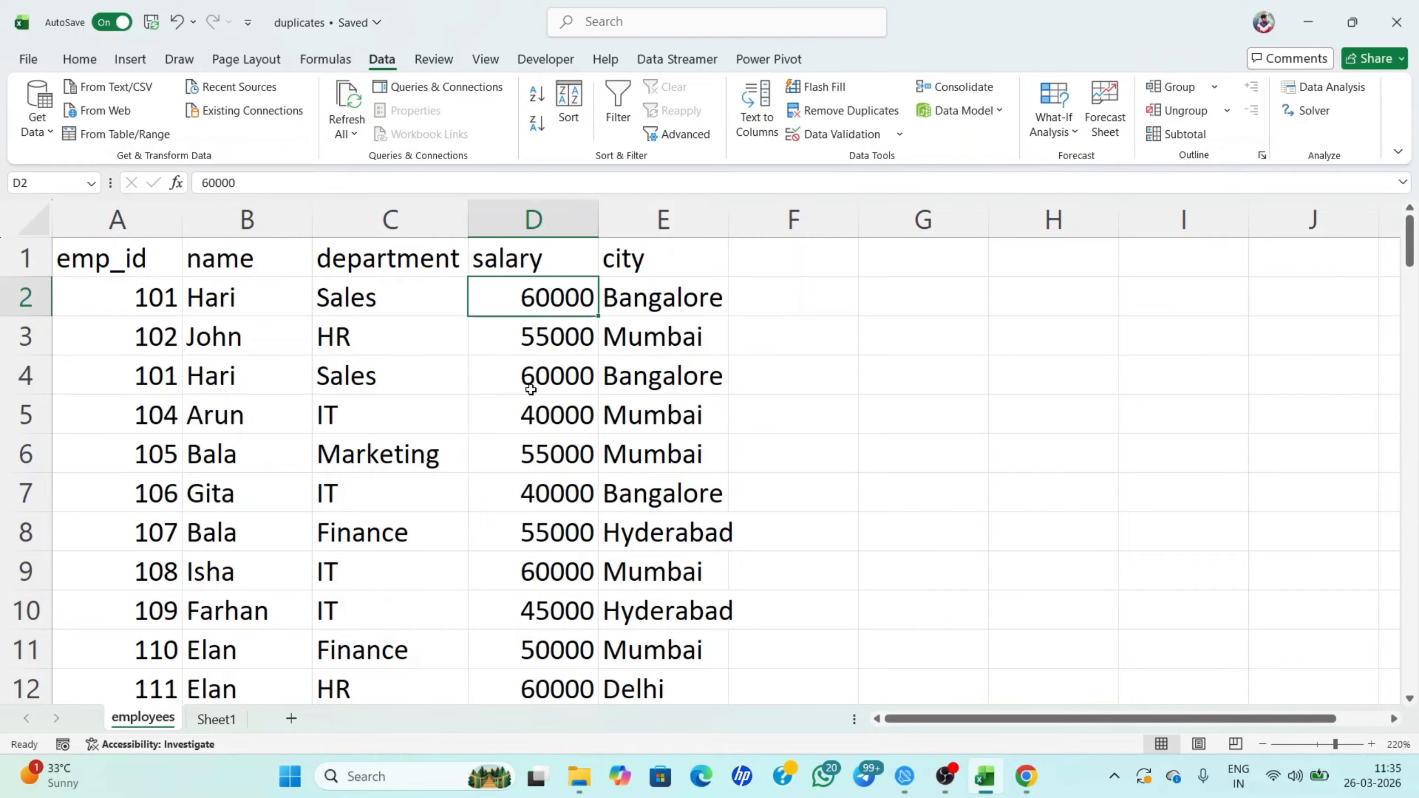
pyautogui.click(529, 384)
pyautogui.click(661, 307)
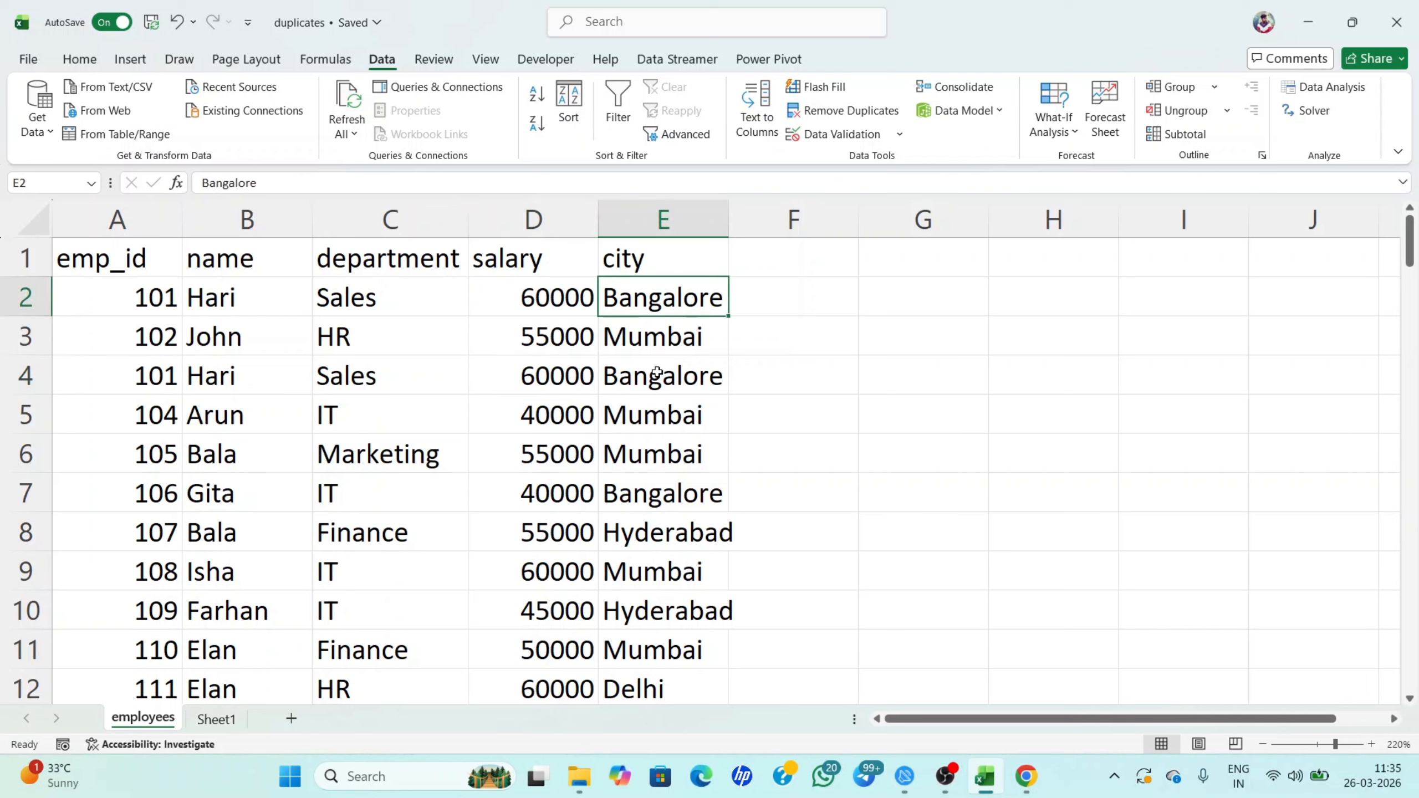
pyautogui.click(658, 373)
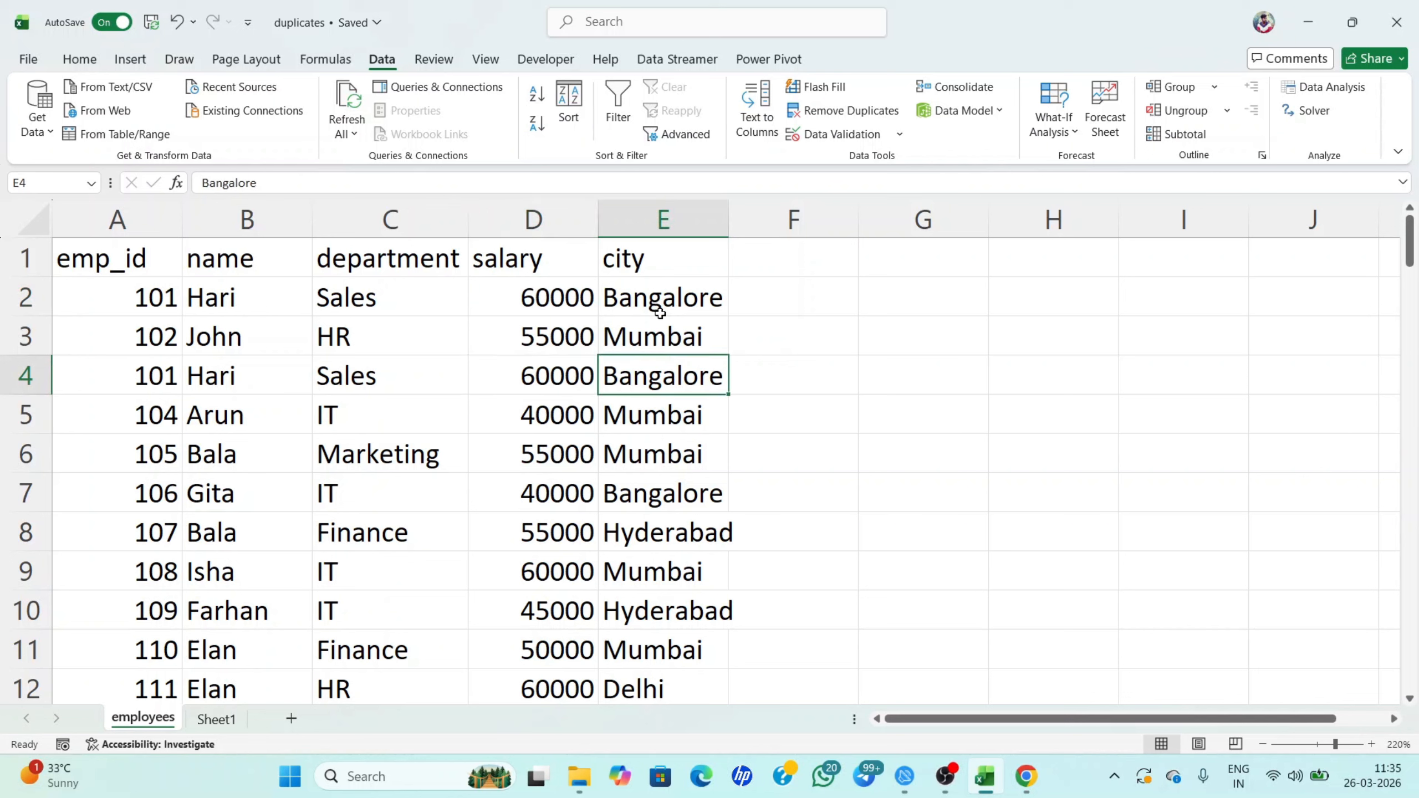
# Remove duplicate rows starting from the name column's data, expanding the selection and comparing emp_id, name, department, salary and city with headers enabled
pyautogui.click(256, 202)
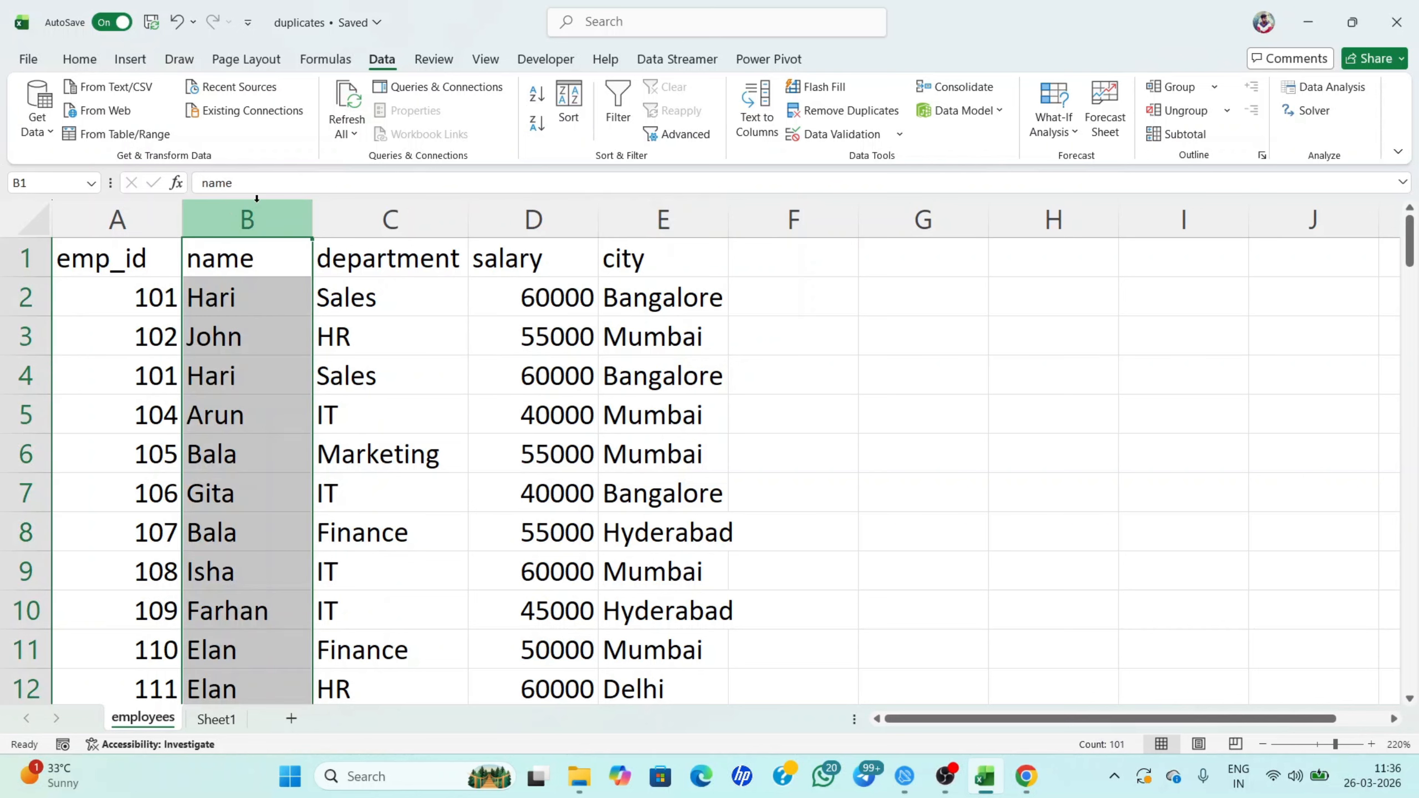
pyautogui.click(394, 256)
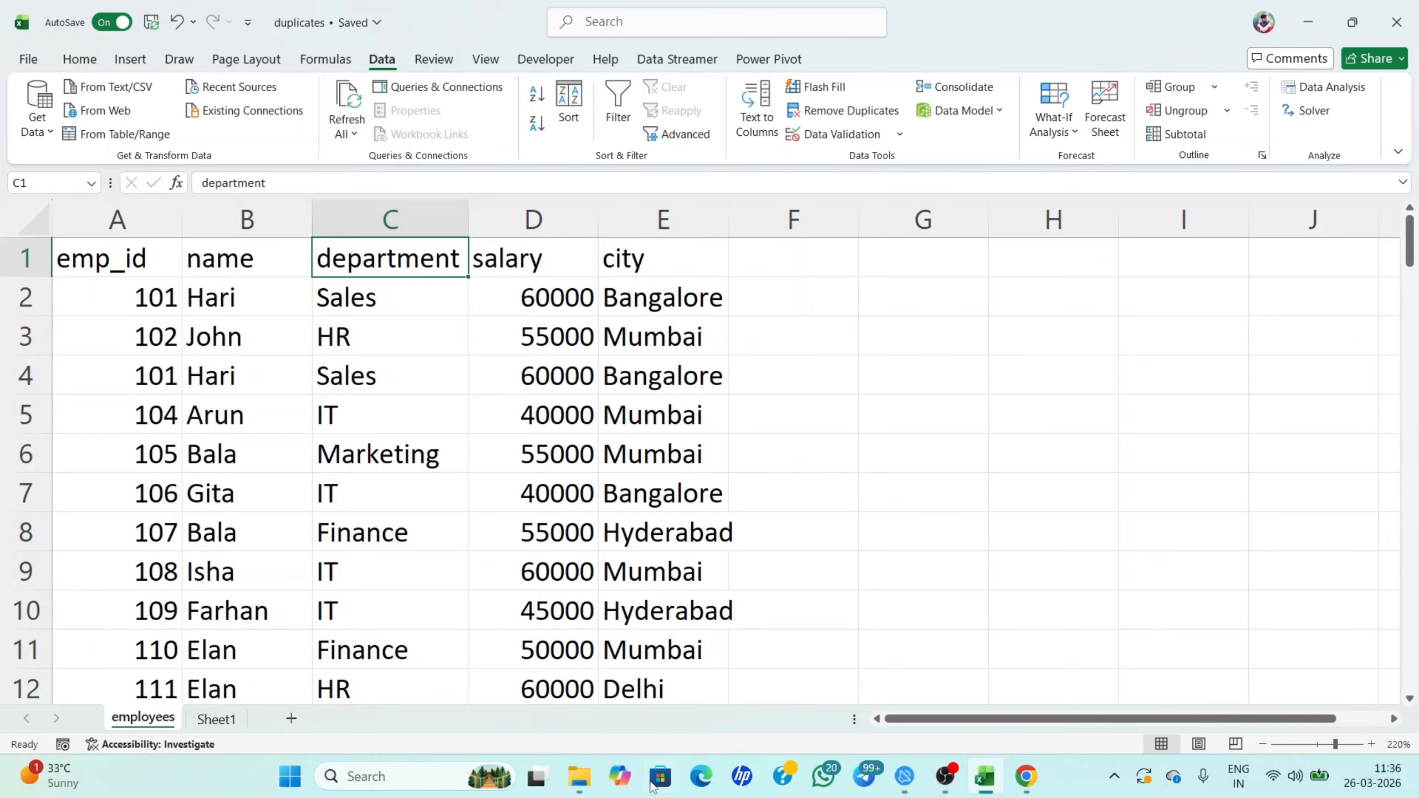
pyautogui.click(232, 269)
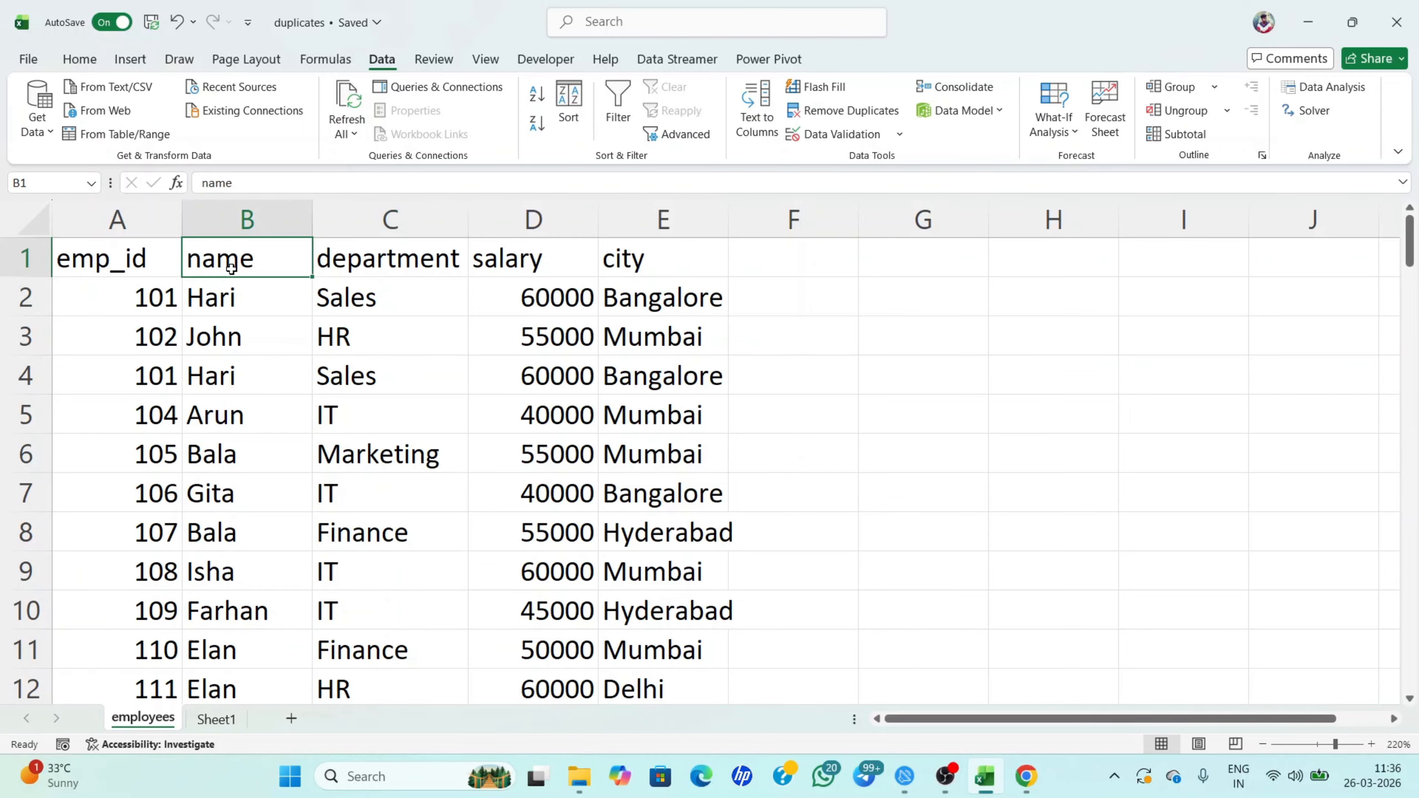
pyautogui.hotkey('ctrl', 'shift', 'Down')
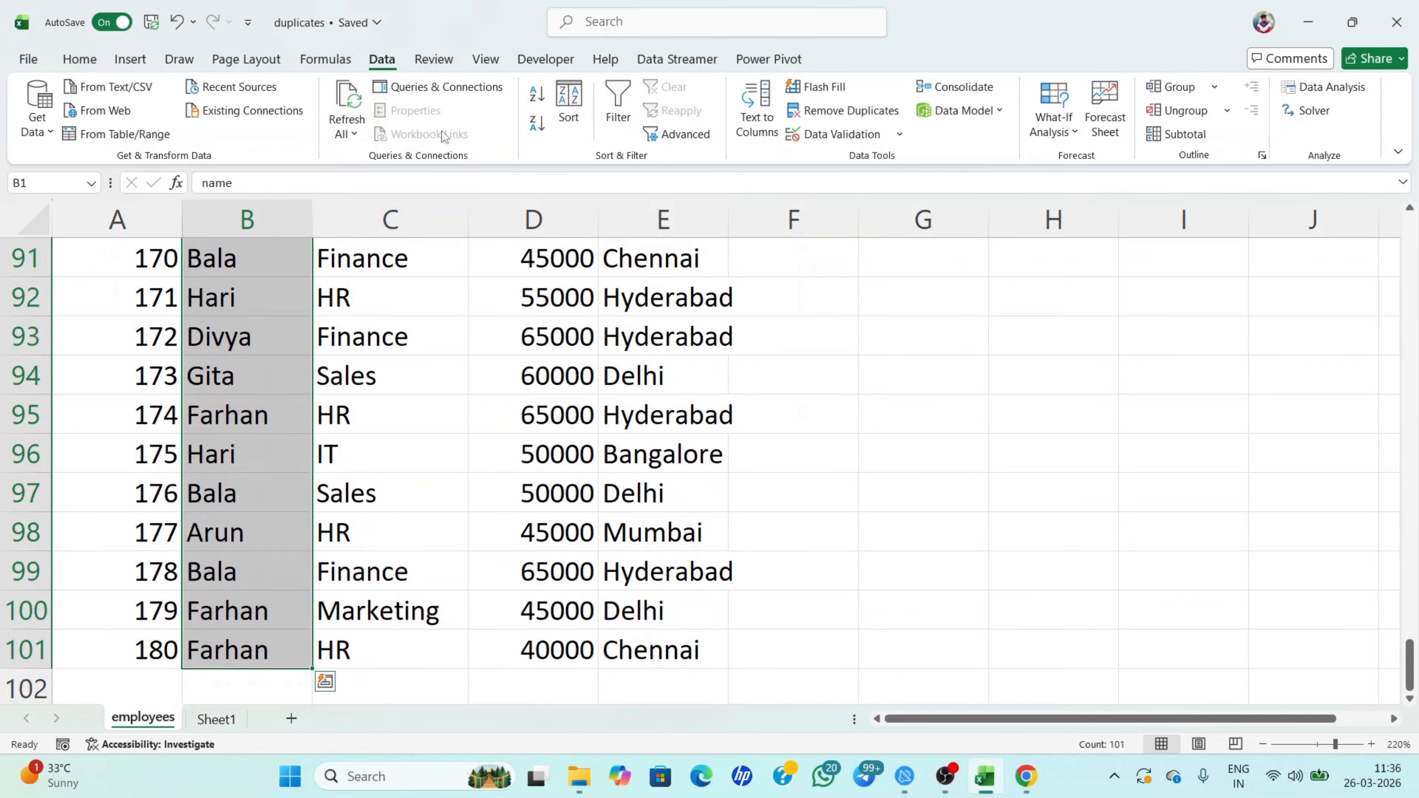
pyautogui.scroll(20, 1290, 422)
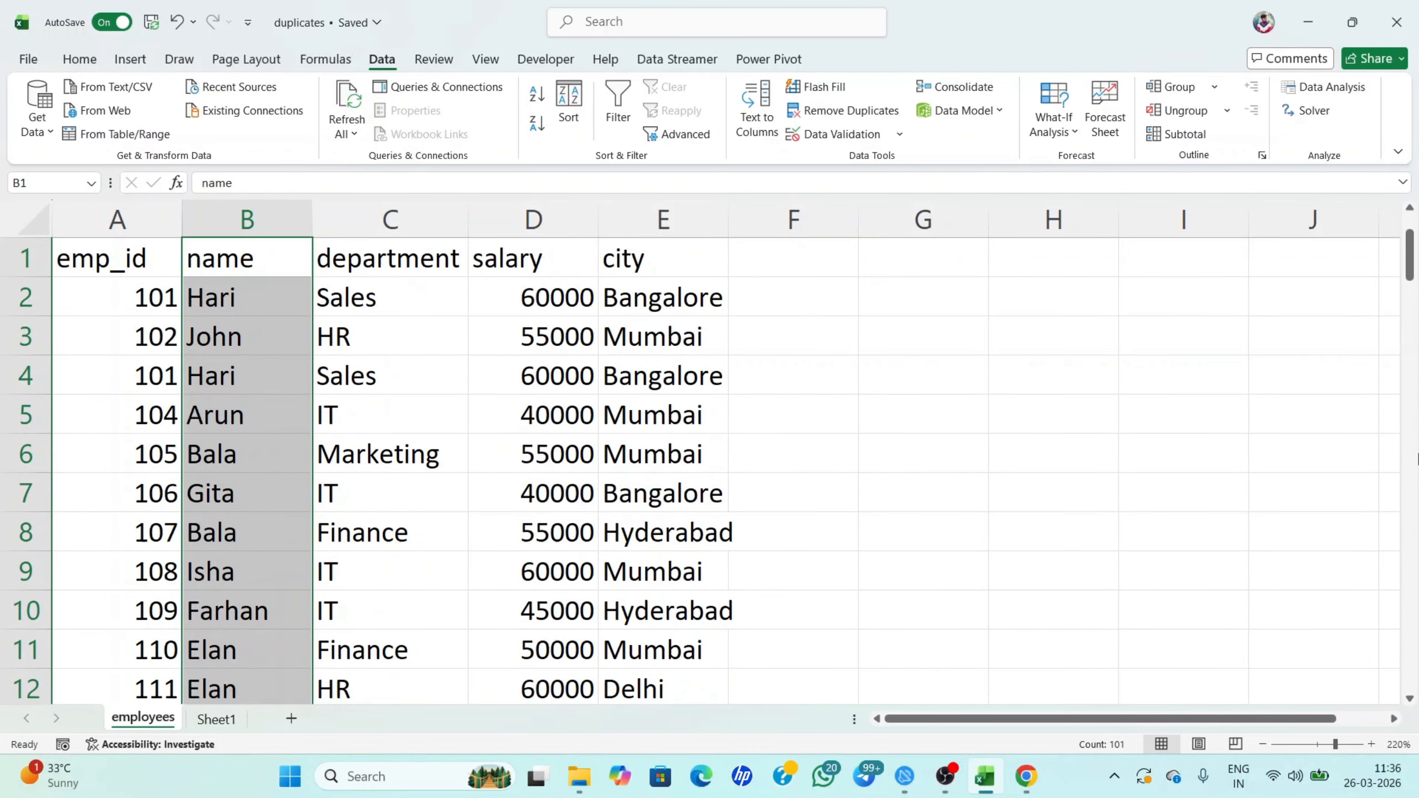
pyautogui.click(869, 114)
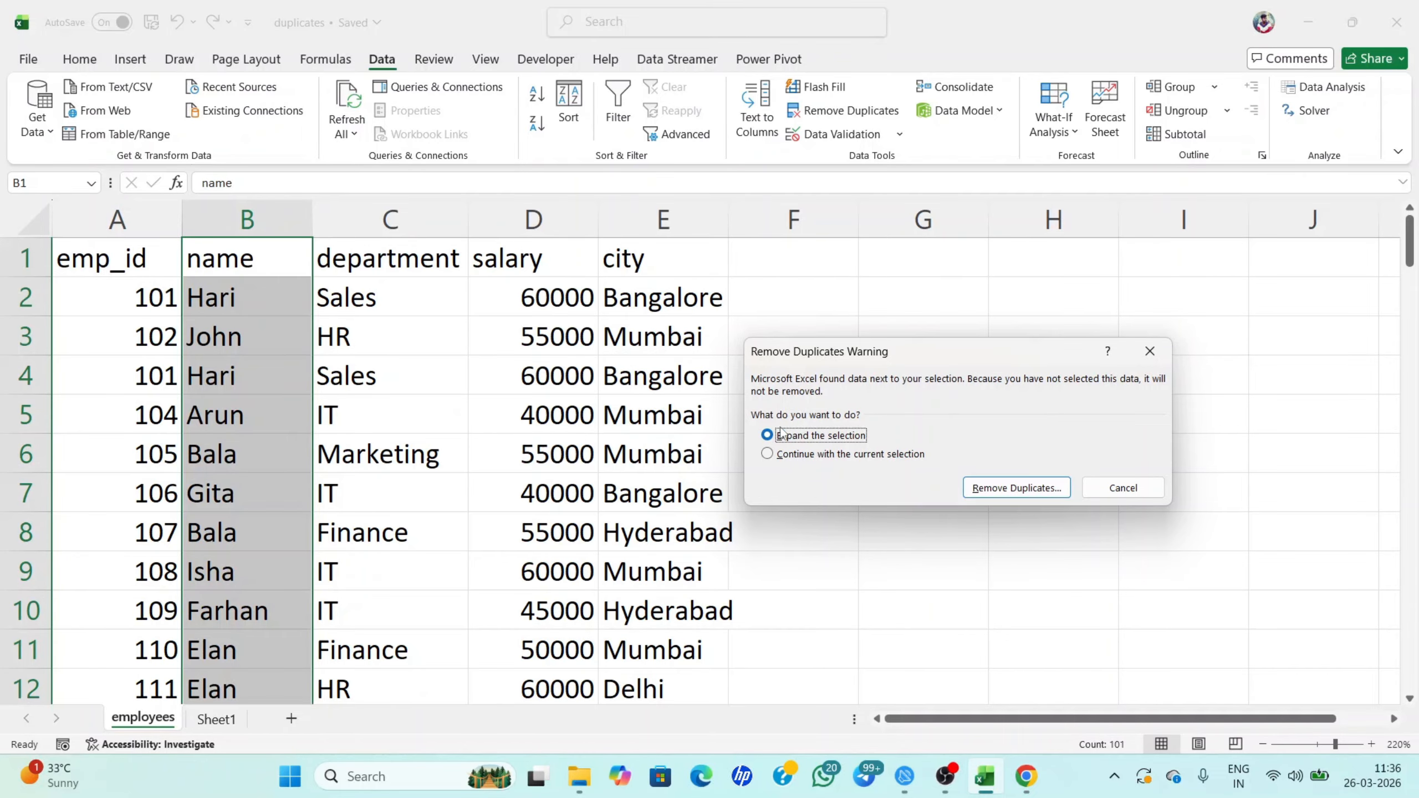
pyautogui.click(1043, 490)
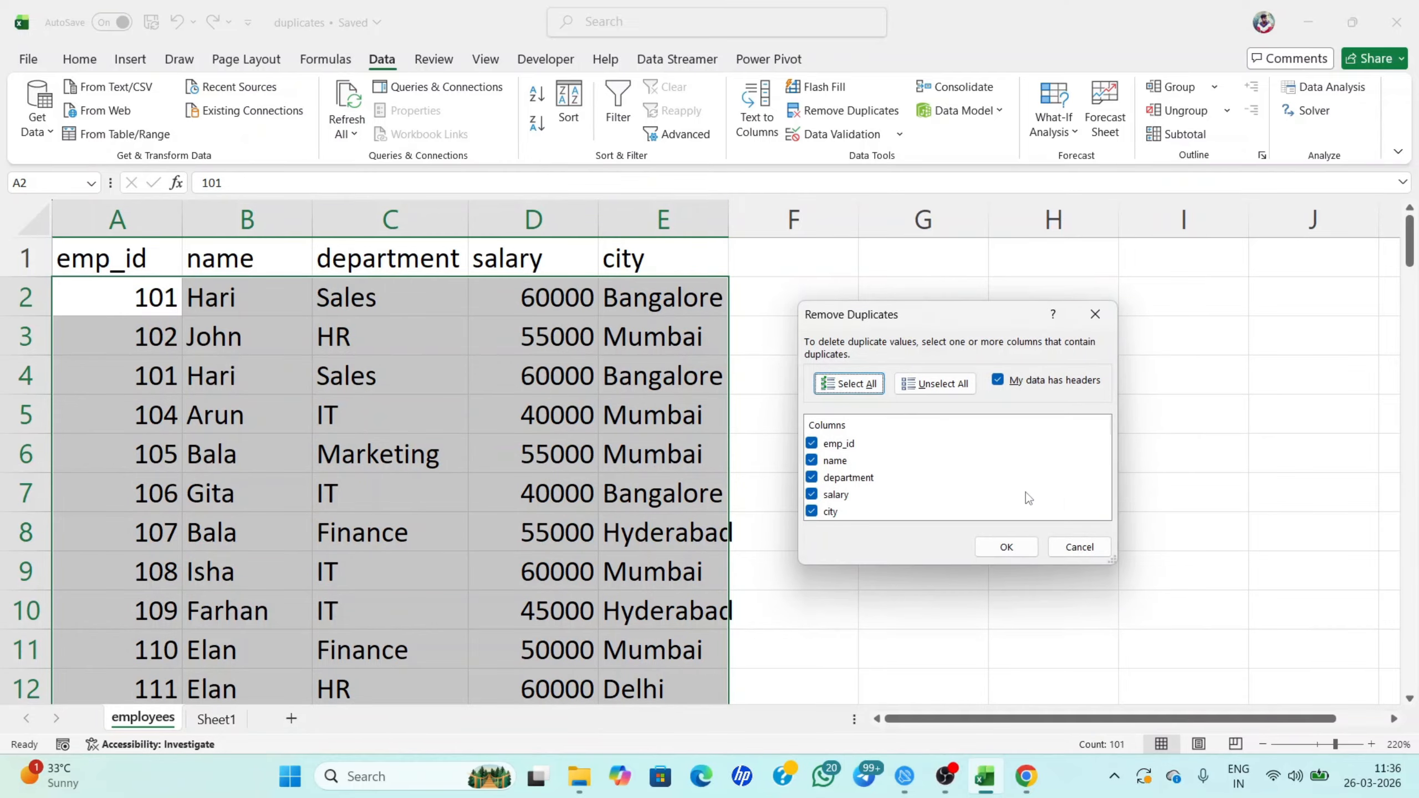
pyautogui.click(983, 548)
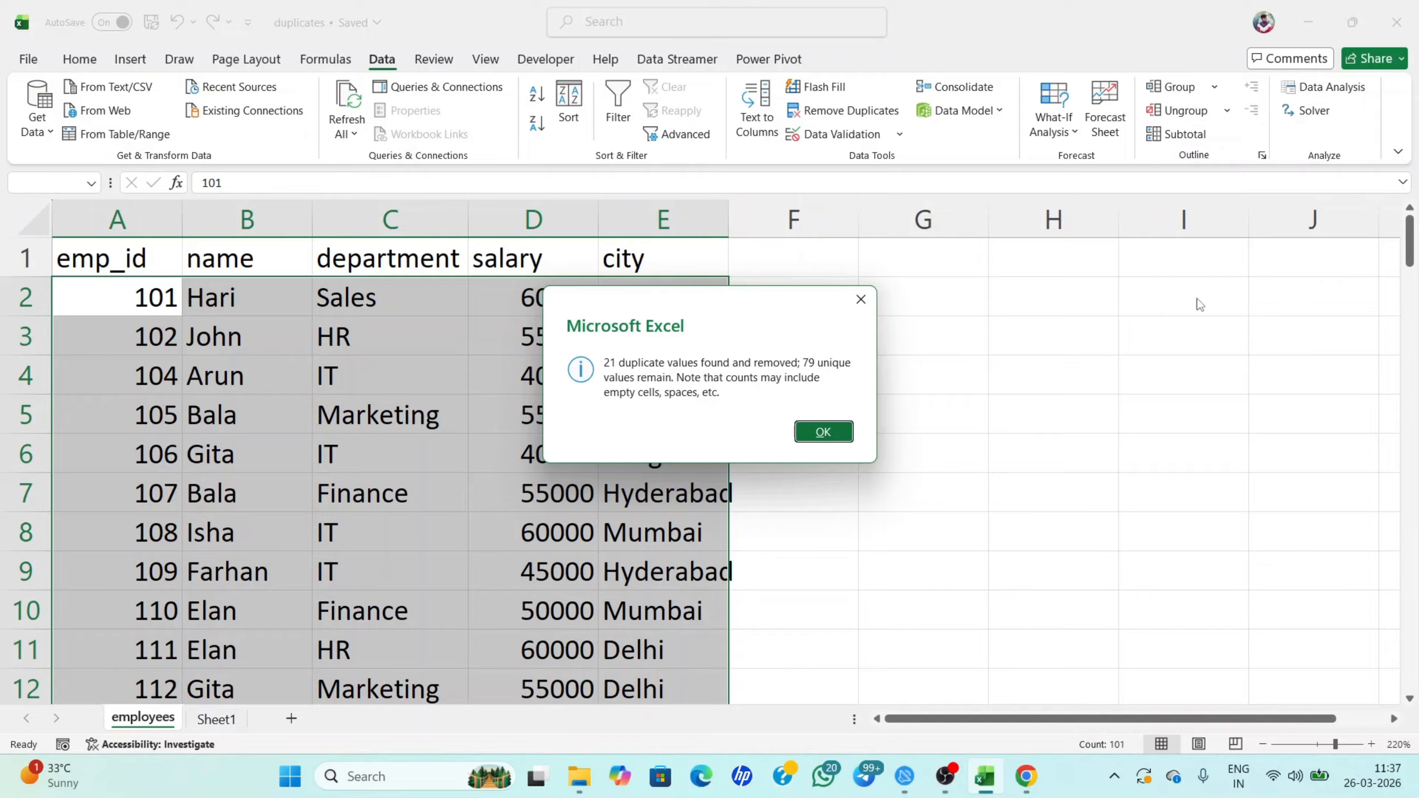
pyautogui.click(823, 430)
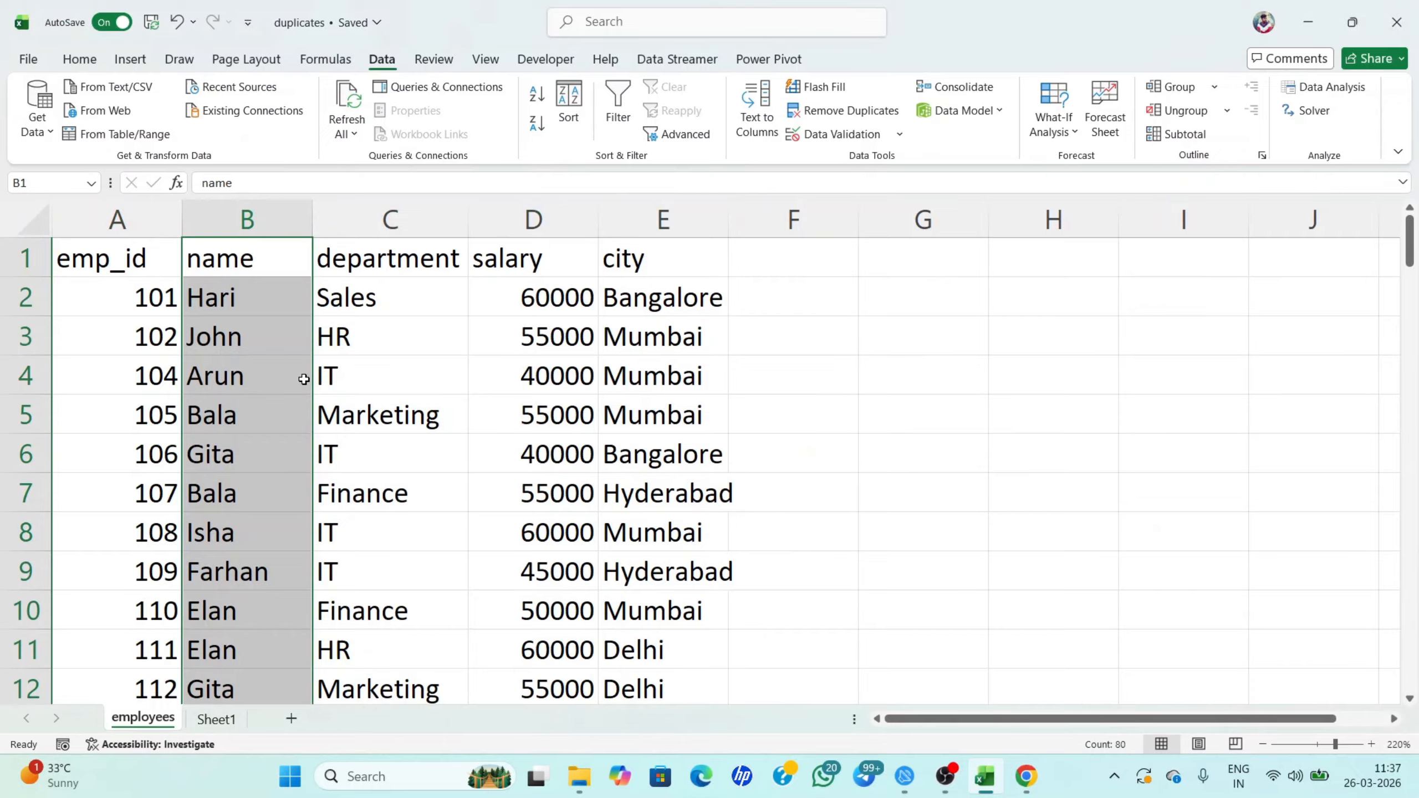
# Look through the deduplicated employees table down to its last row, and examine the records in rows 3 and 4 and the name column
pyautogui.click(144, 375)
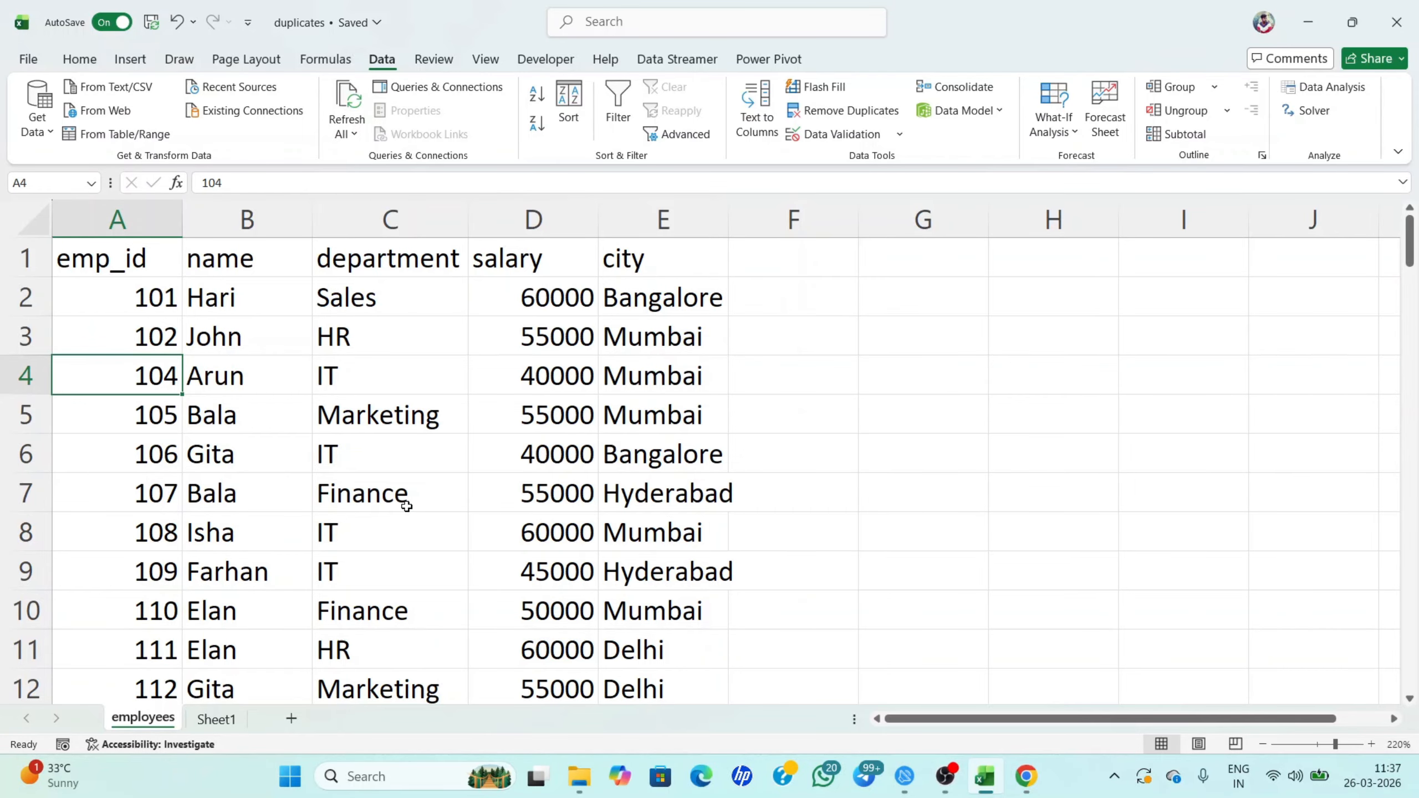
pyautogui.scroll(-20, 407, 506)
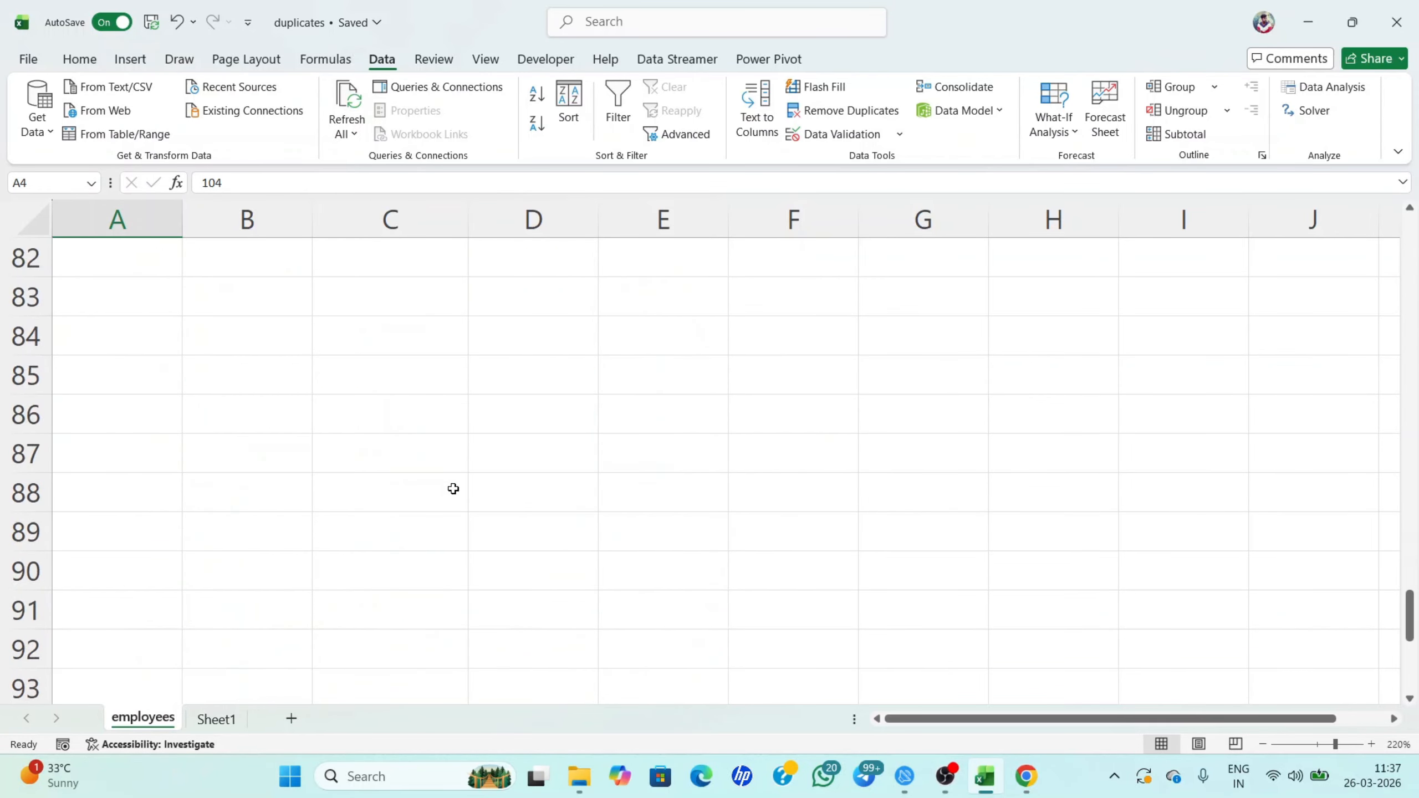
pyautogui.scroll(2, 323, 441)
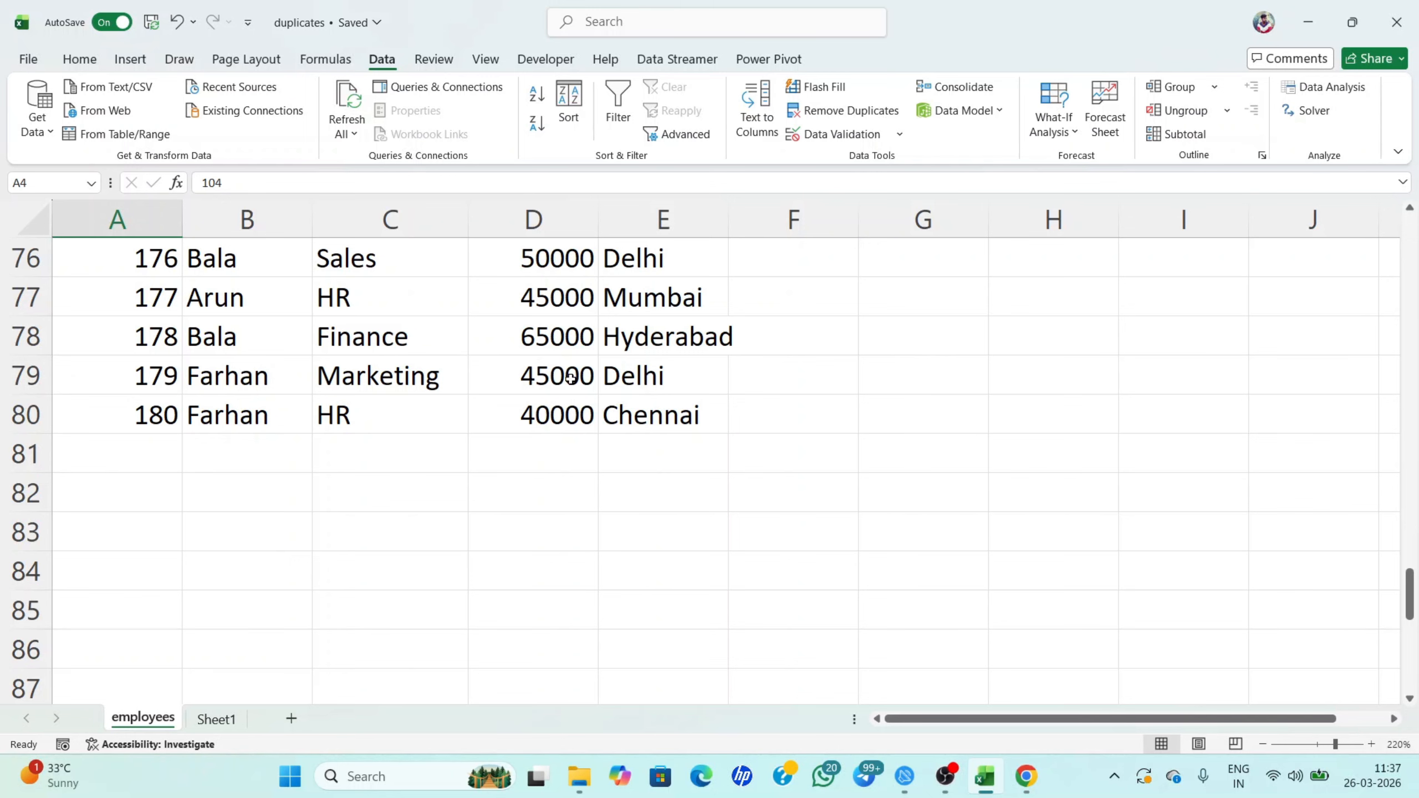
pyautogui.scroll(20, 649, 384)
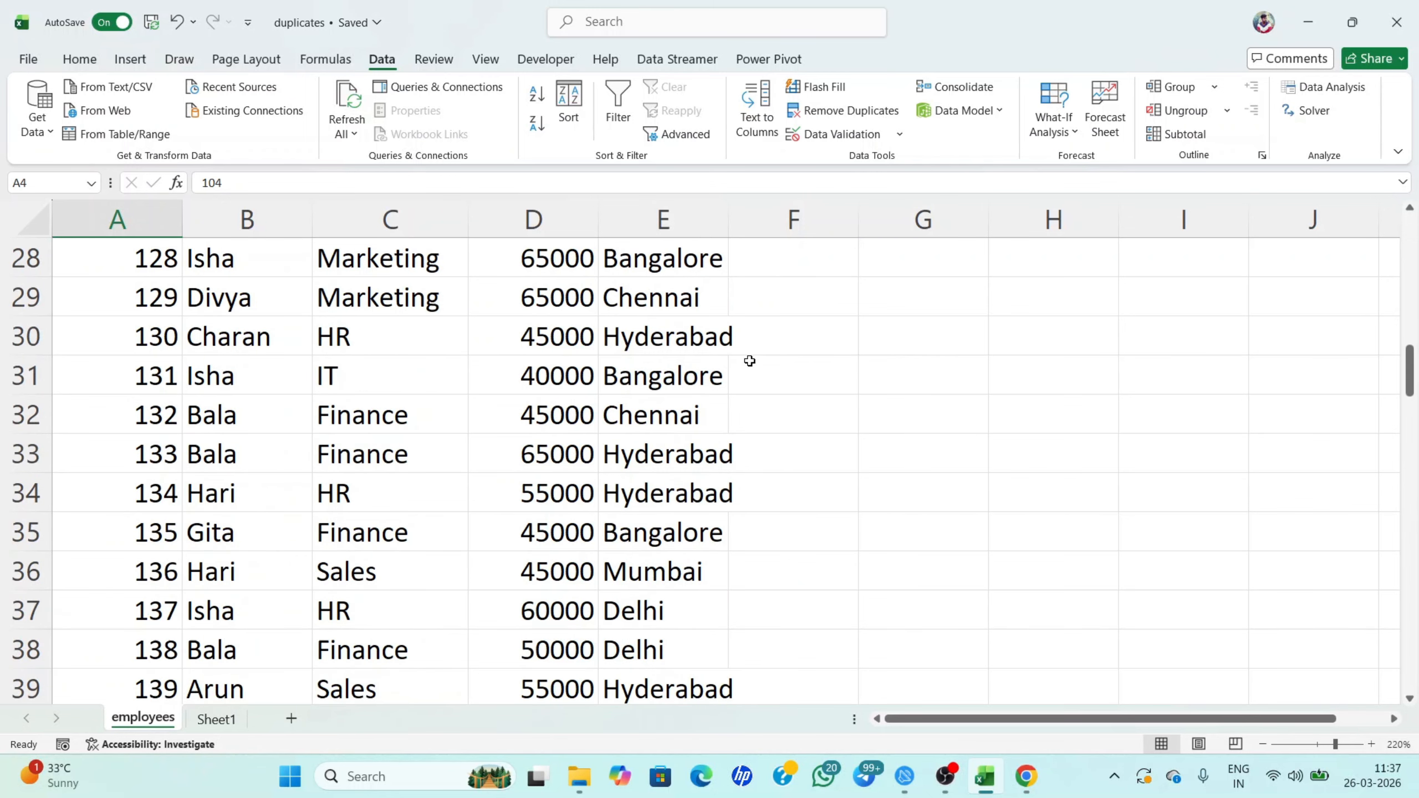
pyautogui.scroll(5, 643, 369)
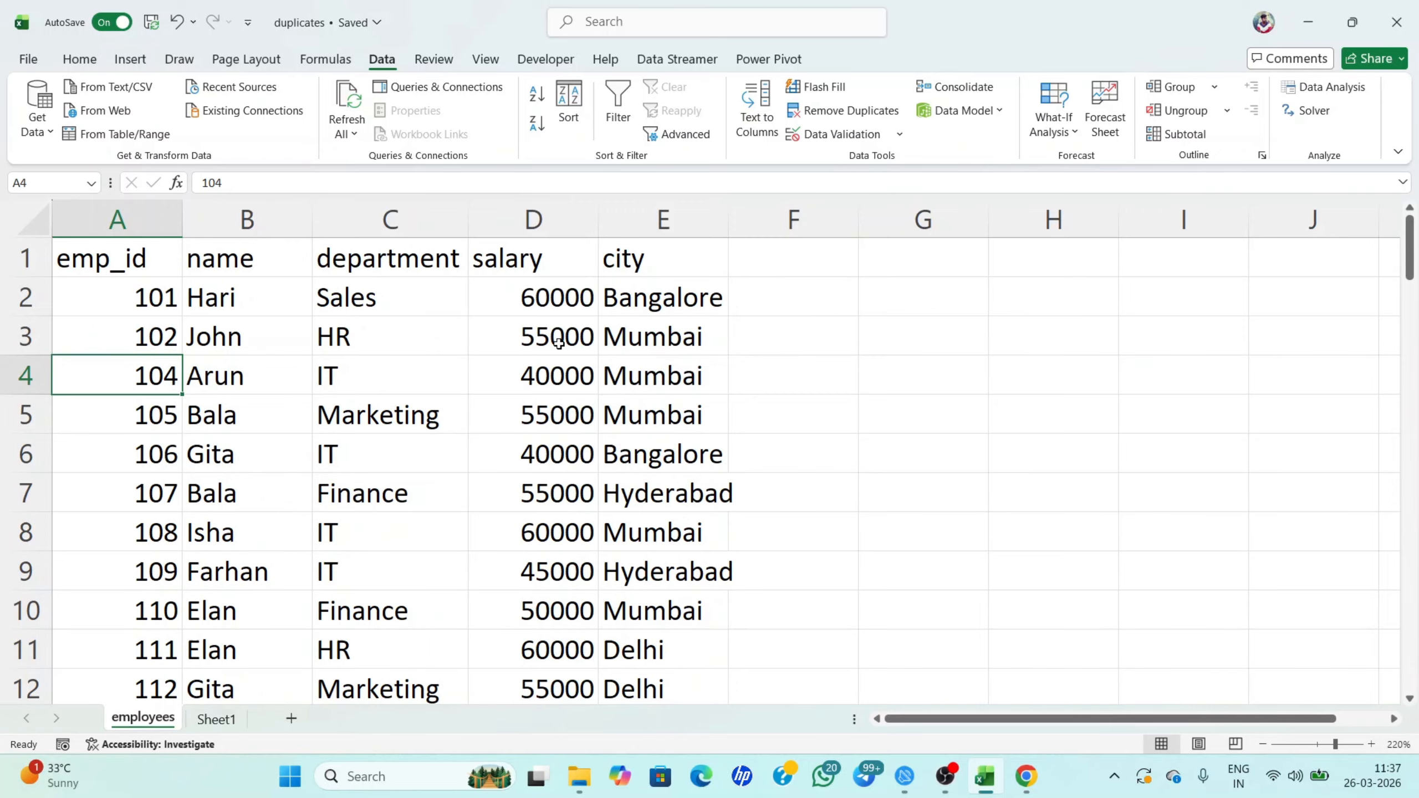
pyautogui.moveTo(136, 386); pyautogui.dragTo(620, 391)
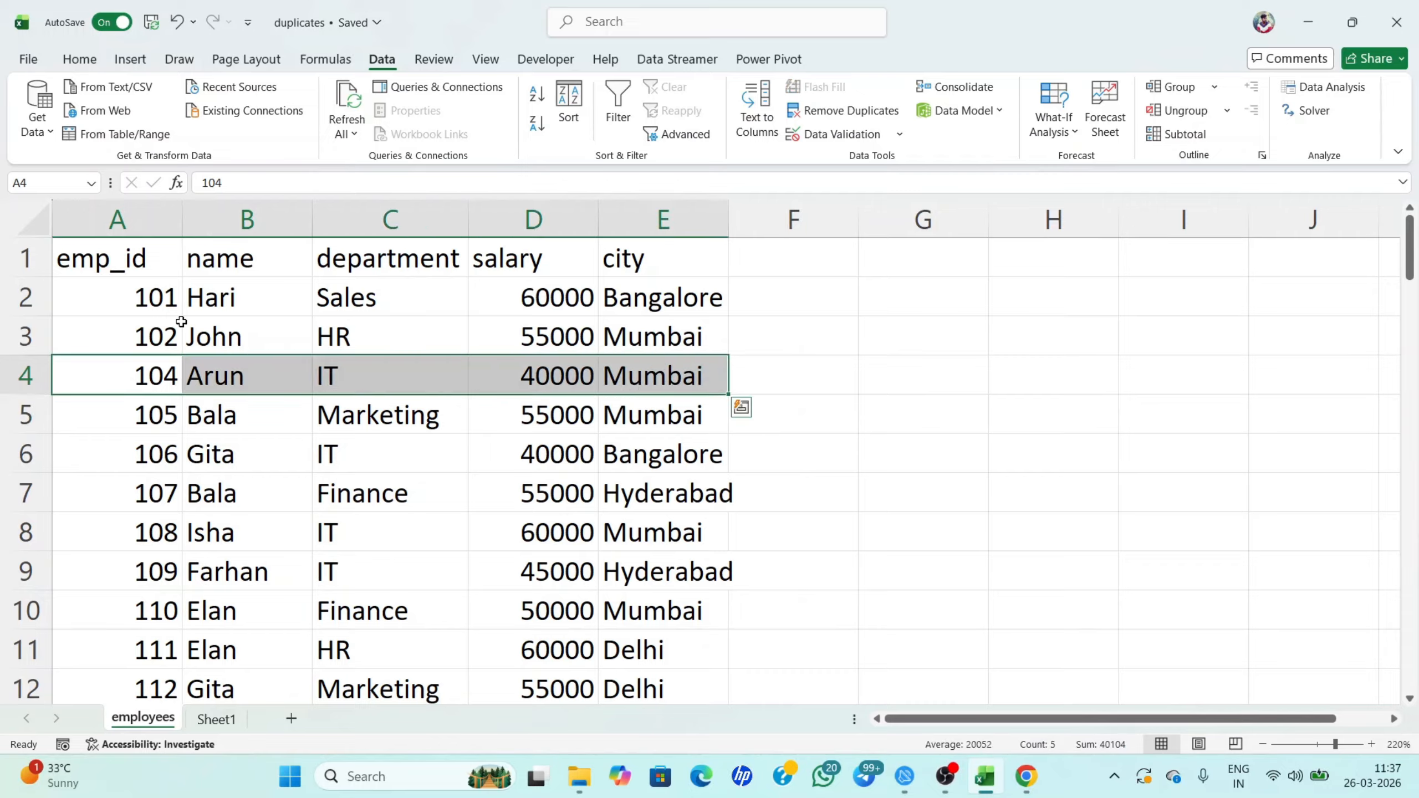
pyautogui.moveTo(135, 340); pyautogui.dragTo(601, 338)
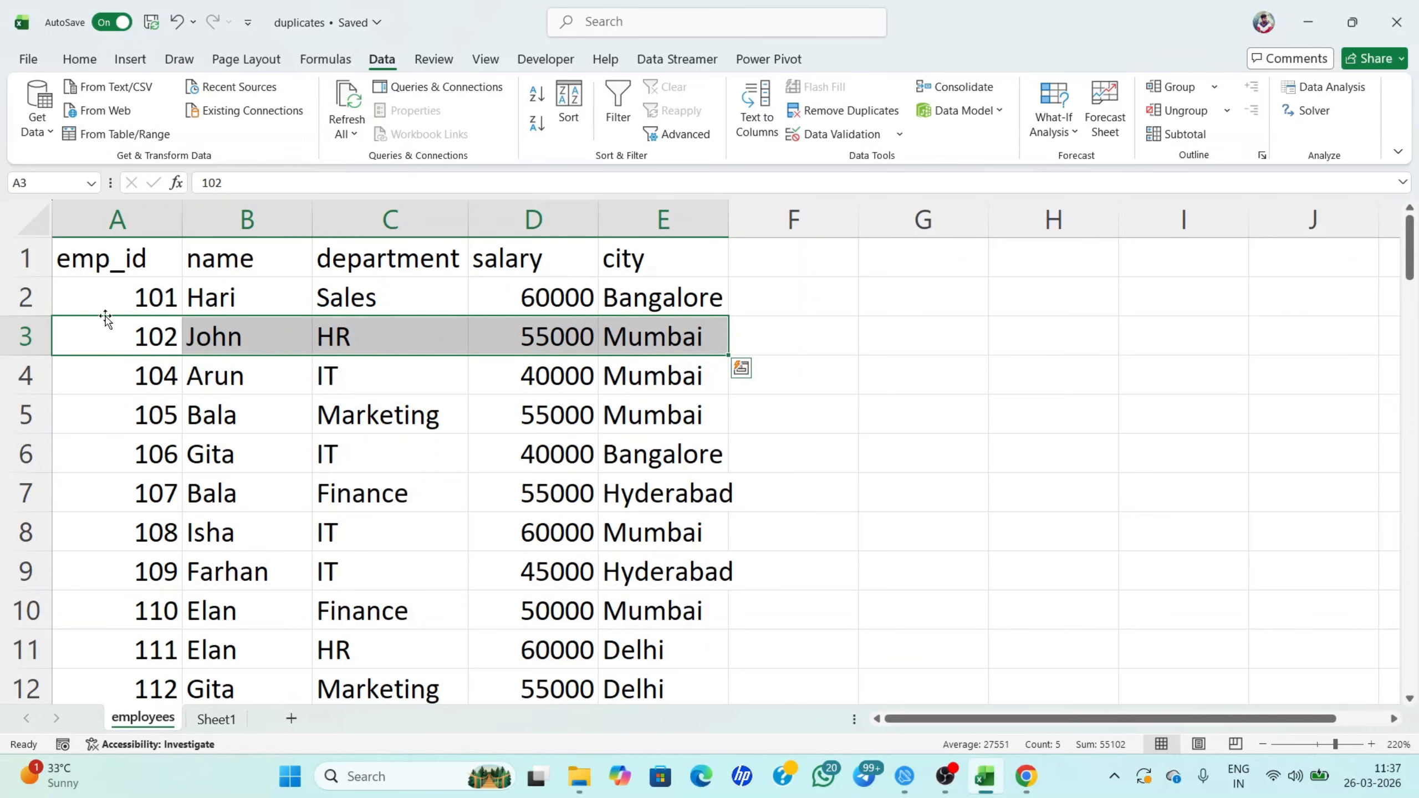
pyautogui.moveTo(260, 273); pyautogui.dragTo(235, 649)
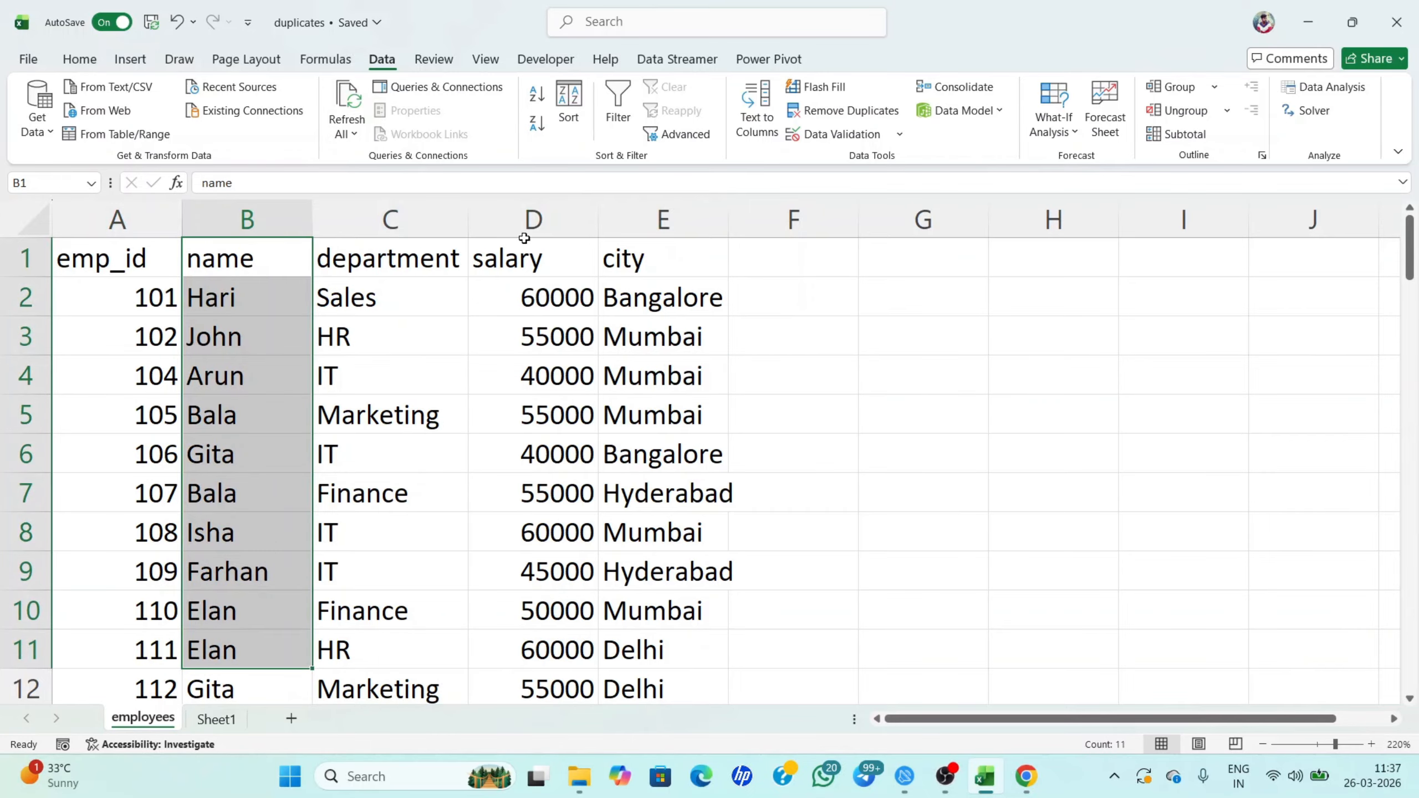
# Run Remove Duplicates on the entire employees table, selected from the emp_id header through the last city entry
pyautogui.click(98, 261)
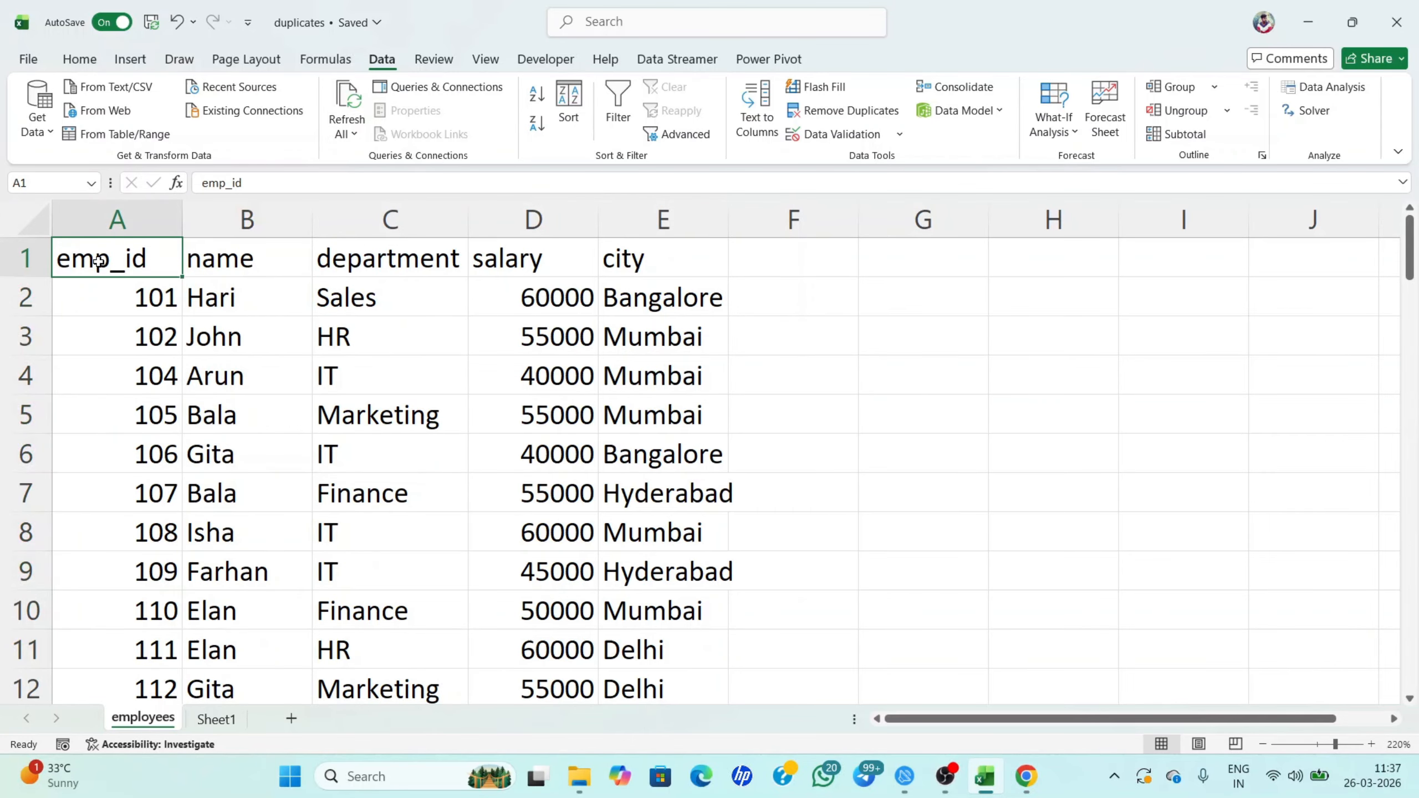
pyautogui.hotkey('ctrl', 'shift', 'Right')
pyautogui.hotkey('ctrl', 'shift', 'Down')
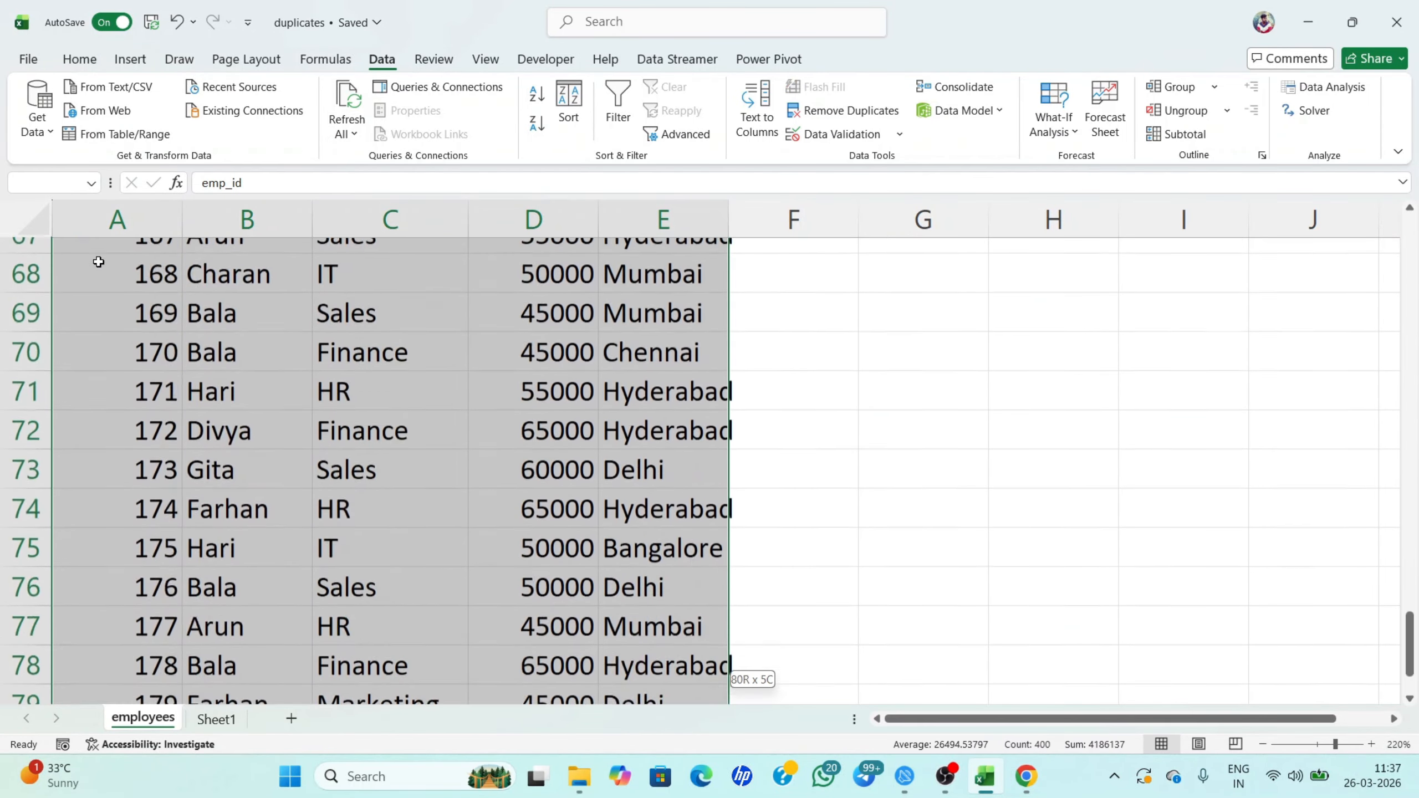
pyautogui.click(810, 111)
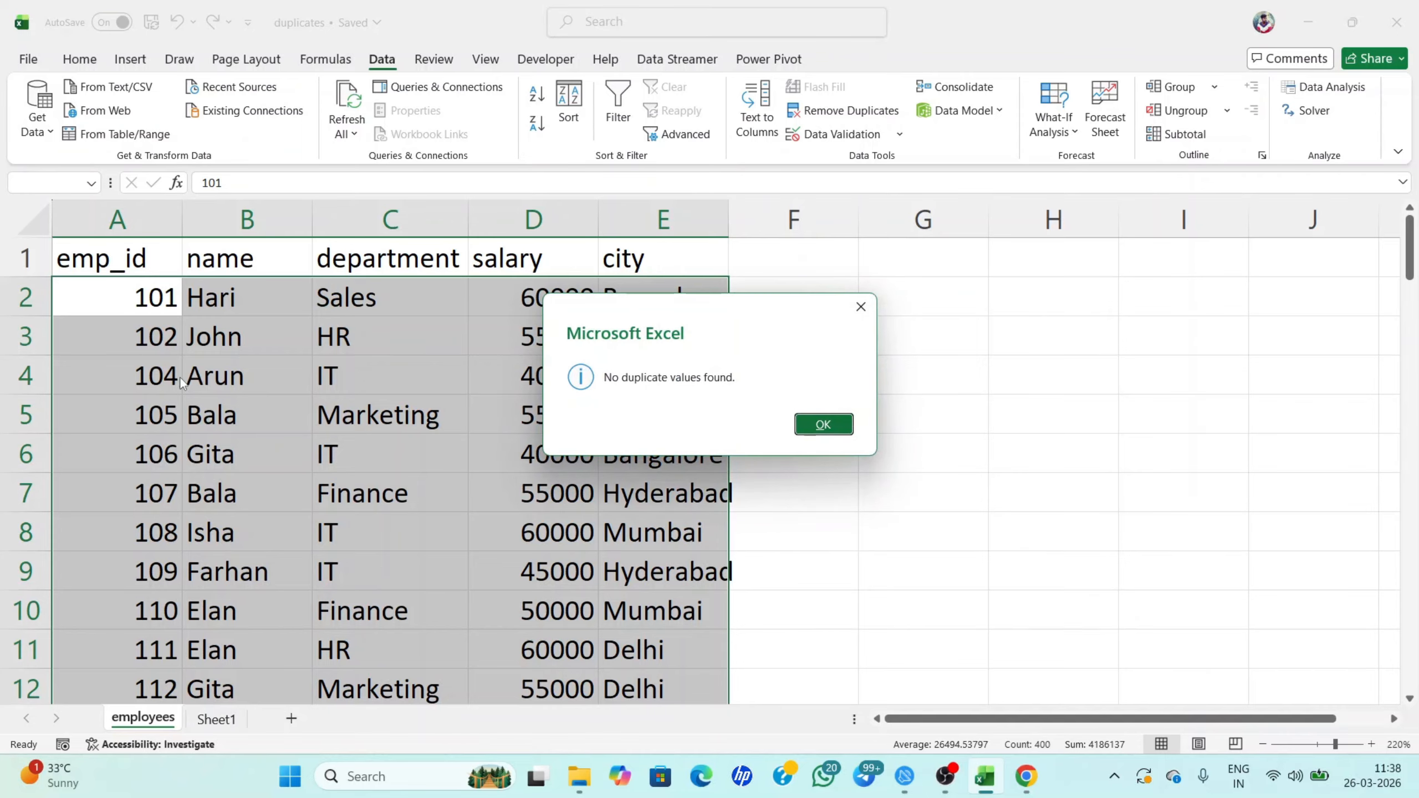
pyautogui.click(833, 423)
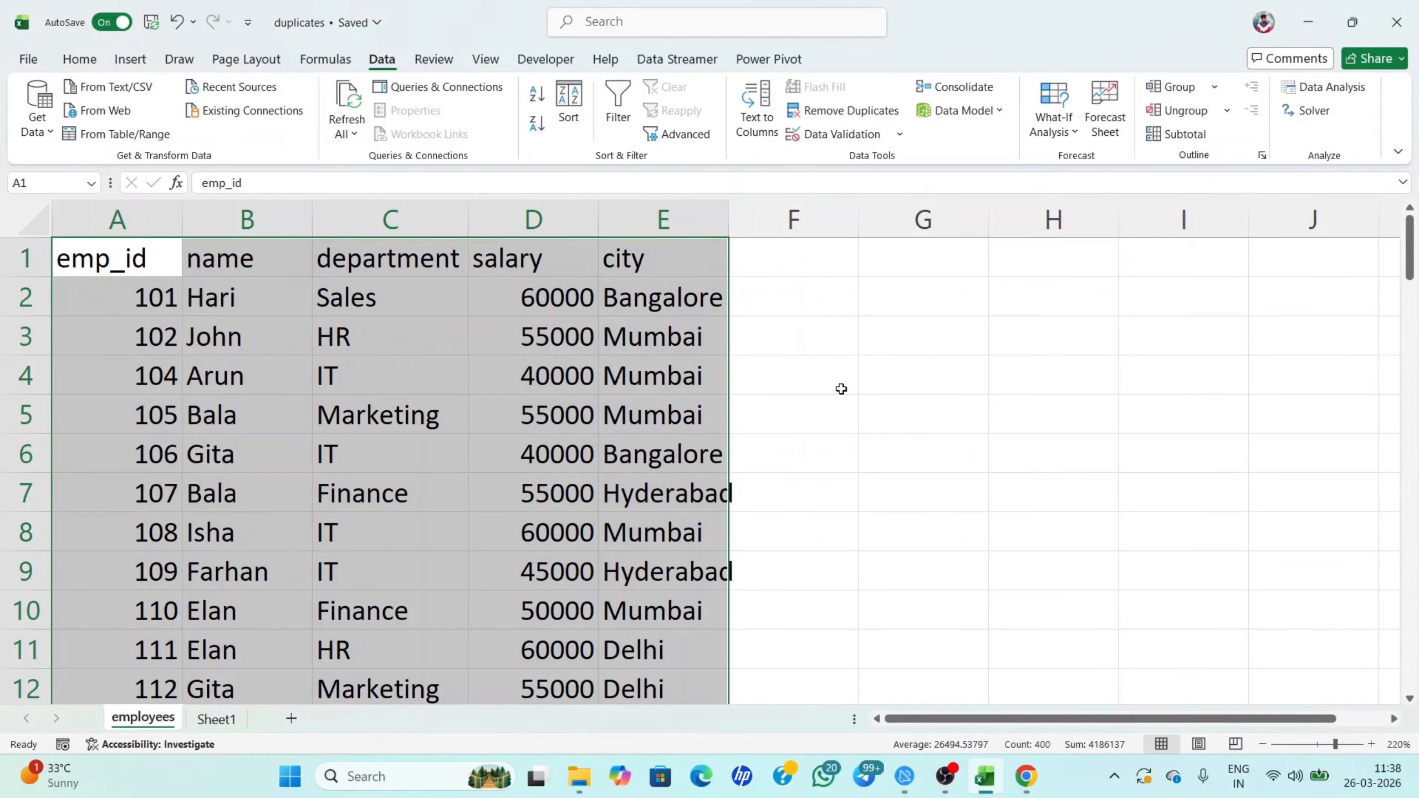